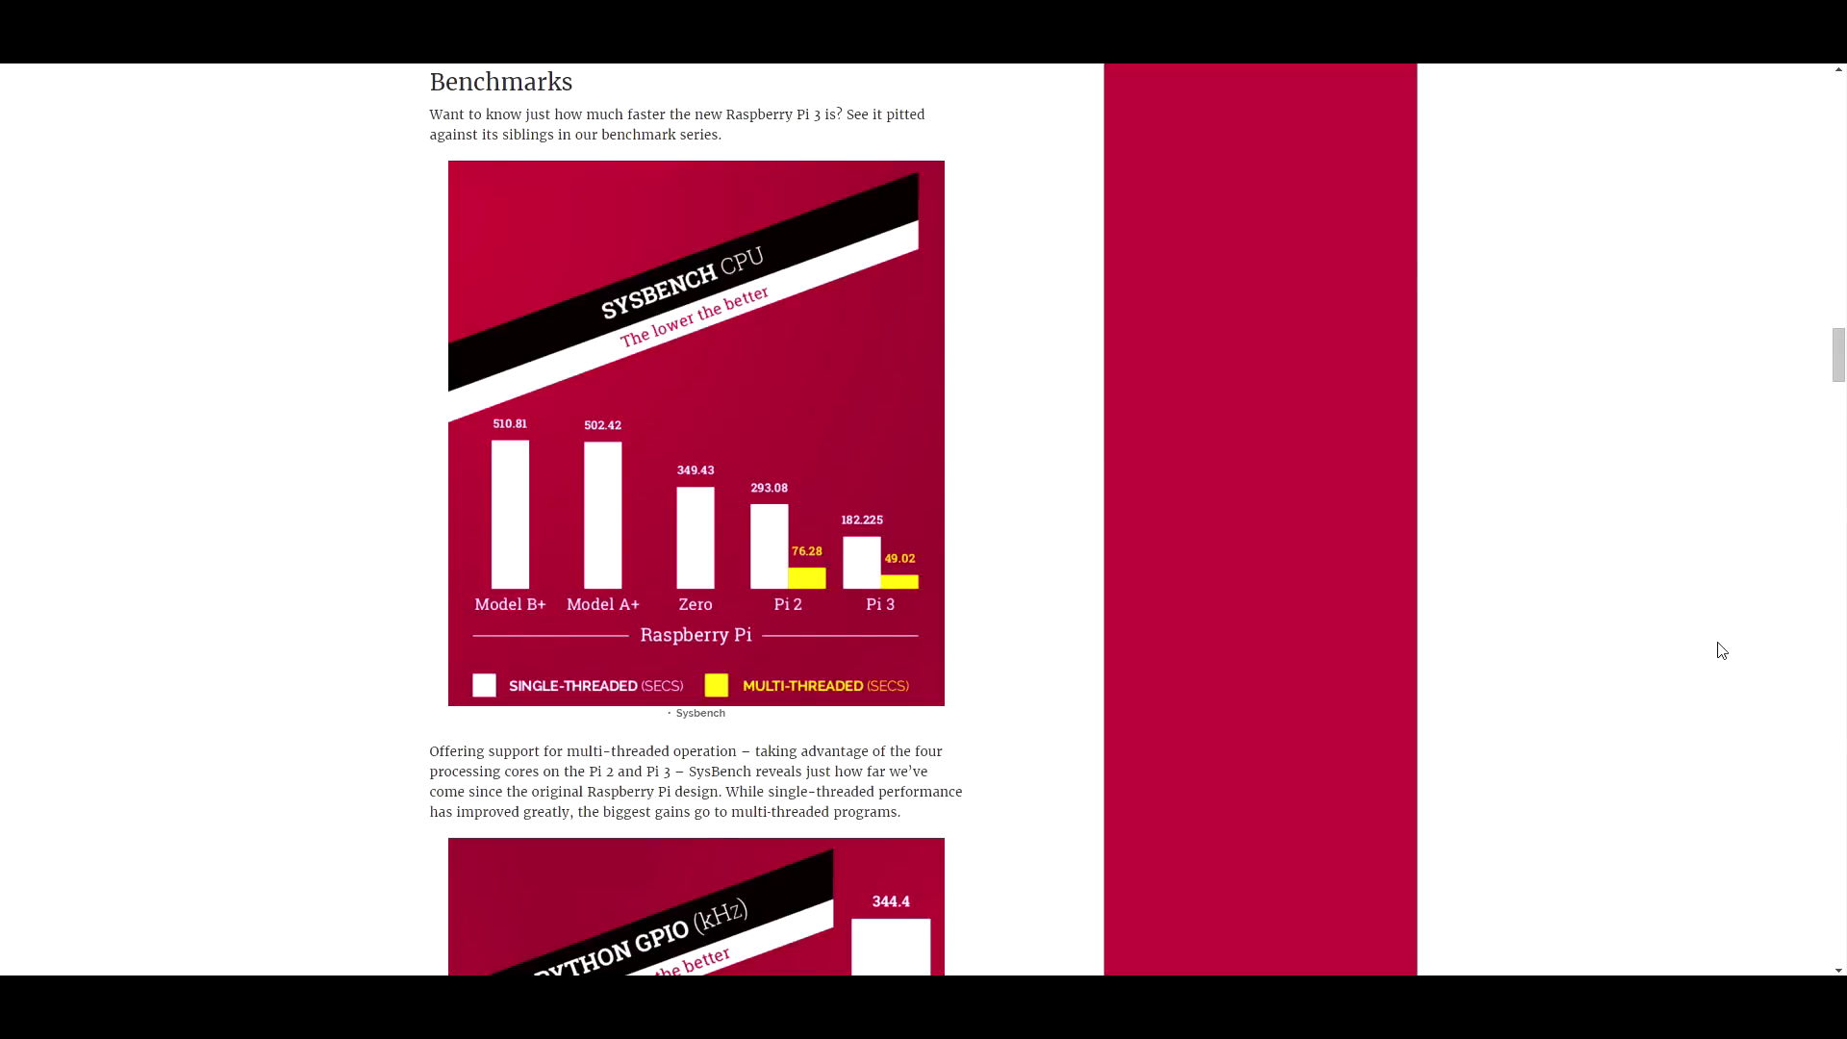
Scroll the Pi 3 benchmarks past Sysbench, Python GPIO and Quake III to the Whetstone chart.
scroll(1721, 651, down, 4)
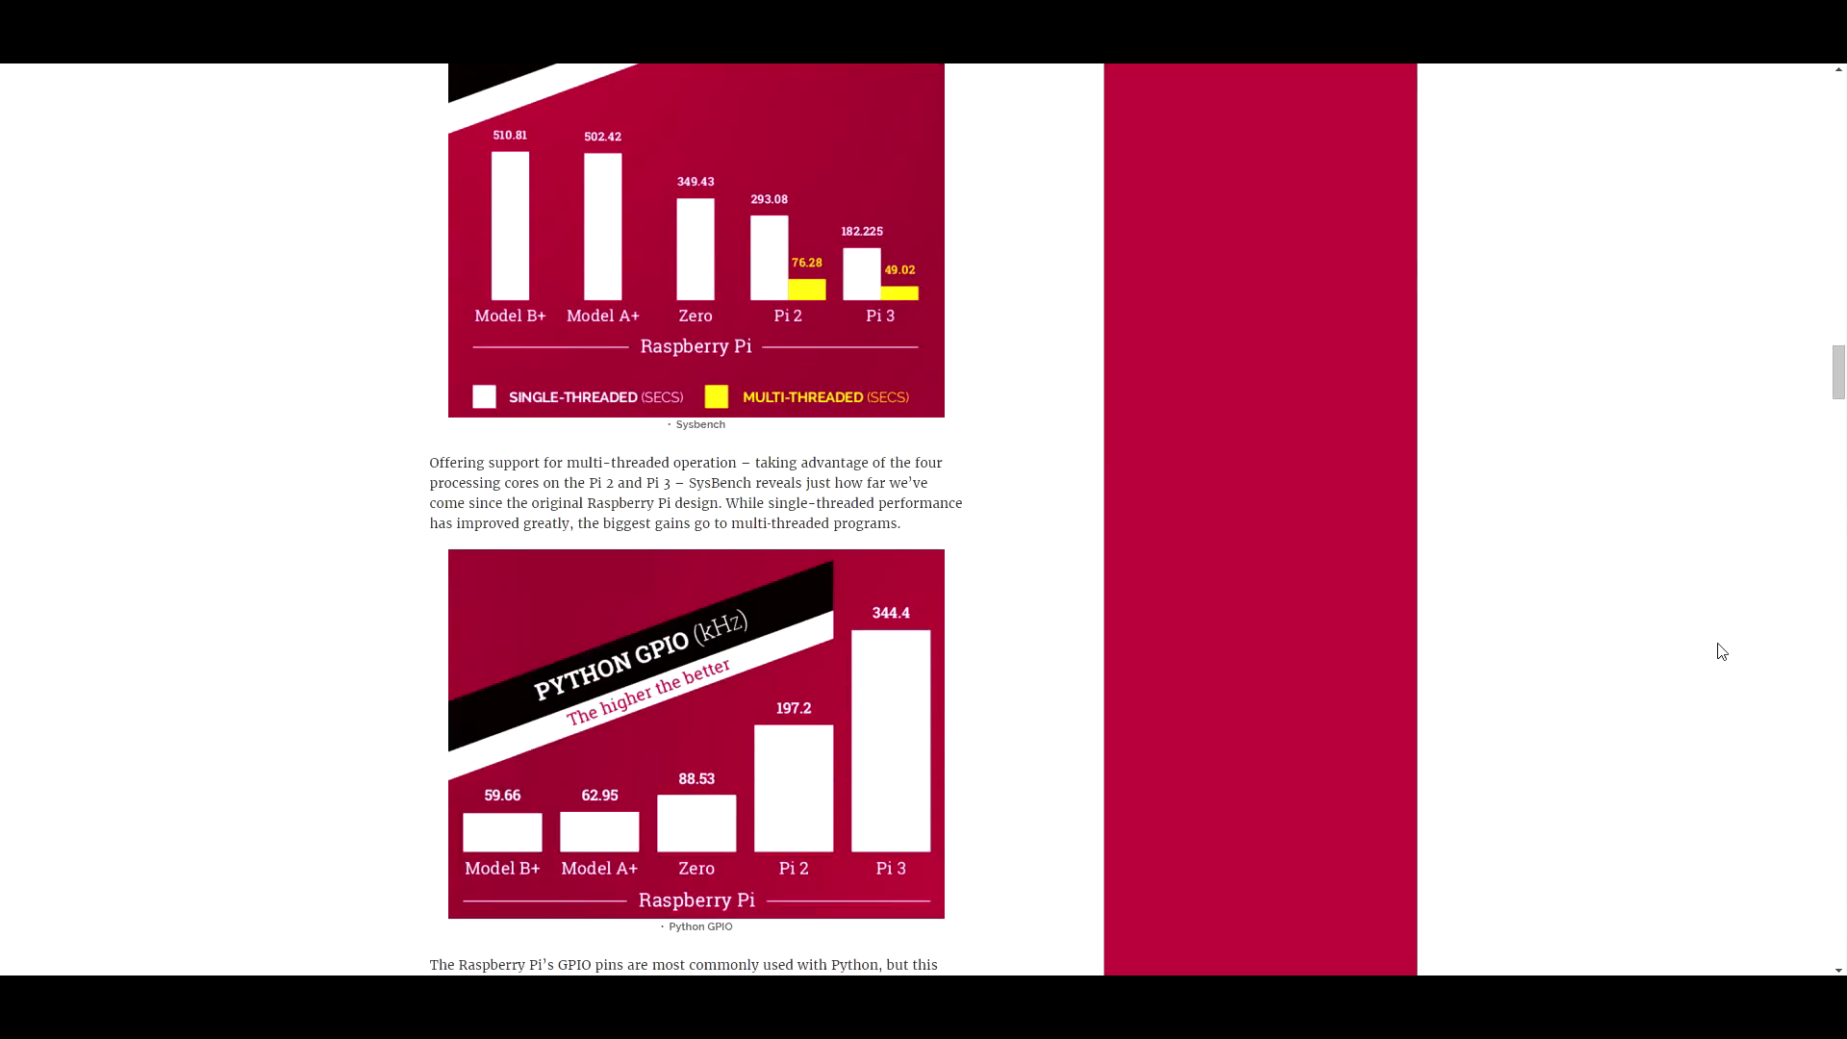
scroll(1721, 652, down, 4)
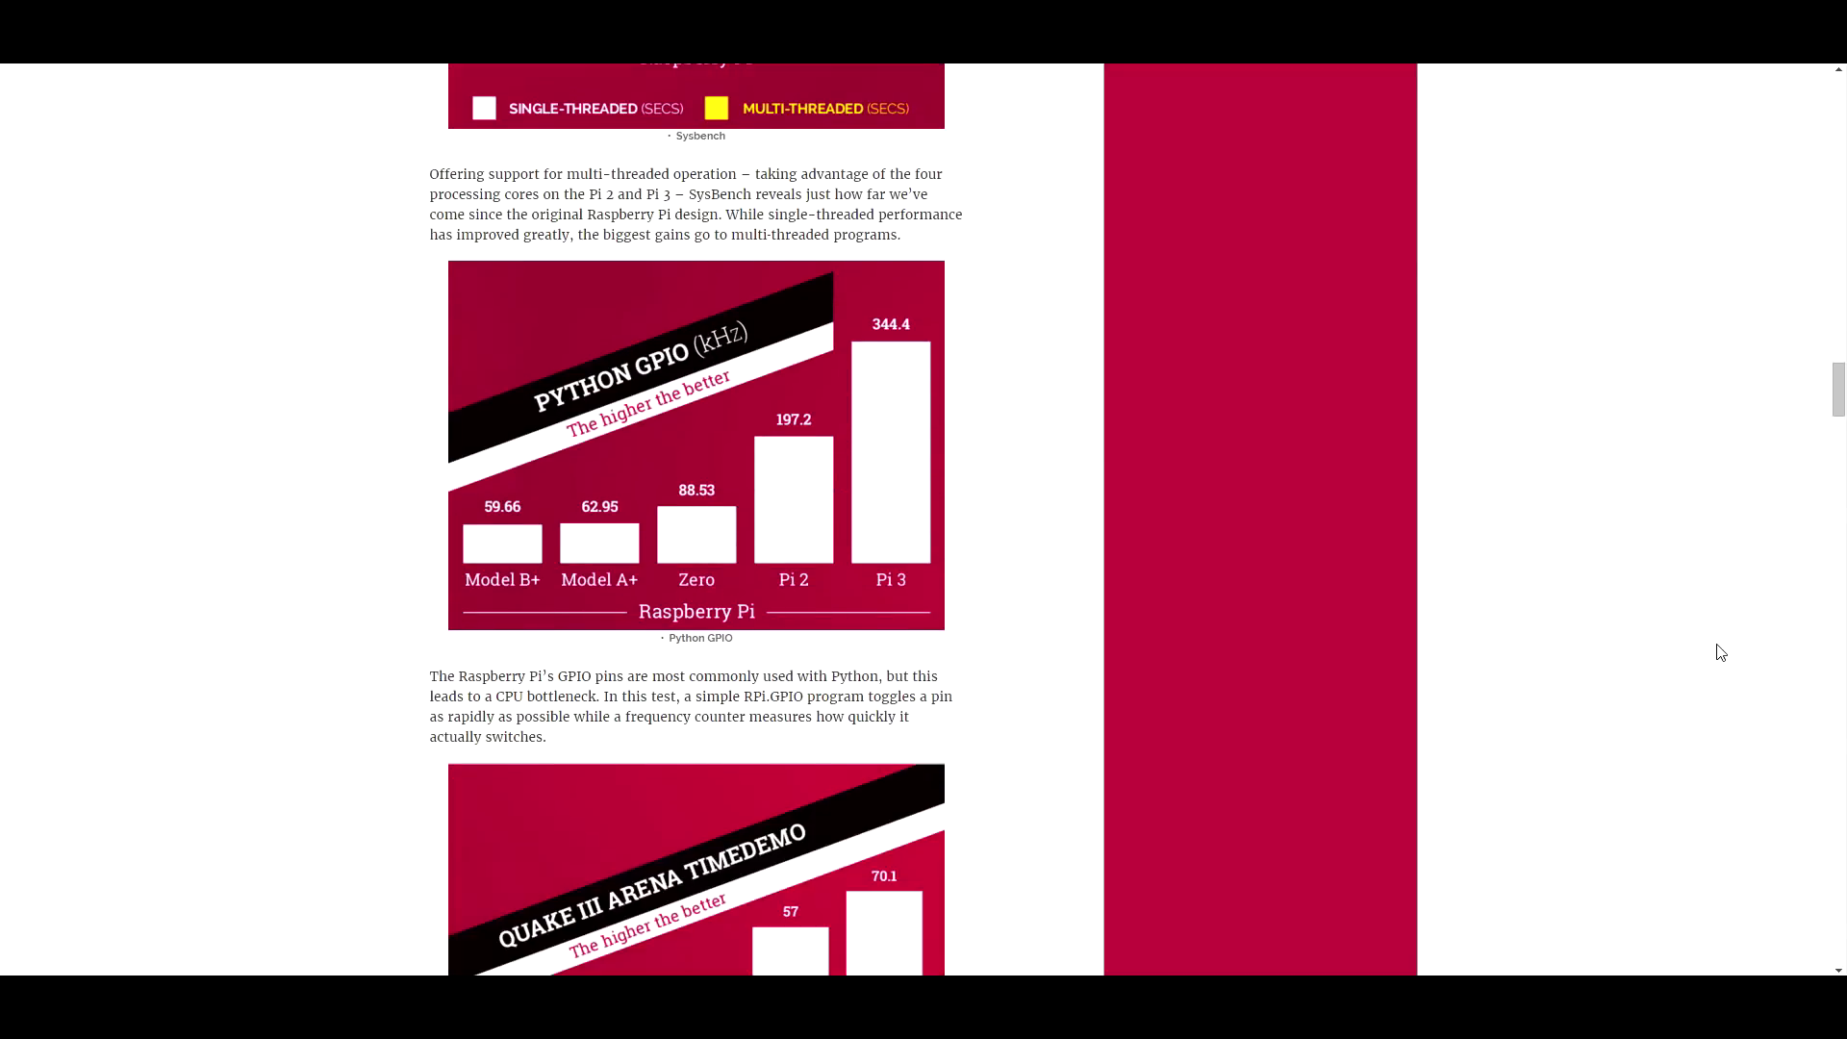
scroll(1721, 652, down, 4)
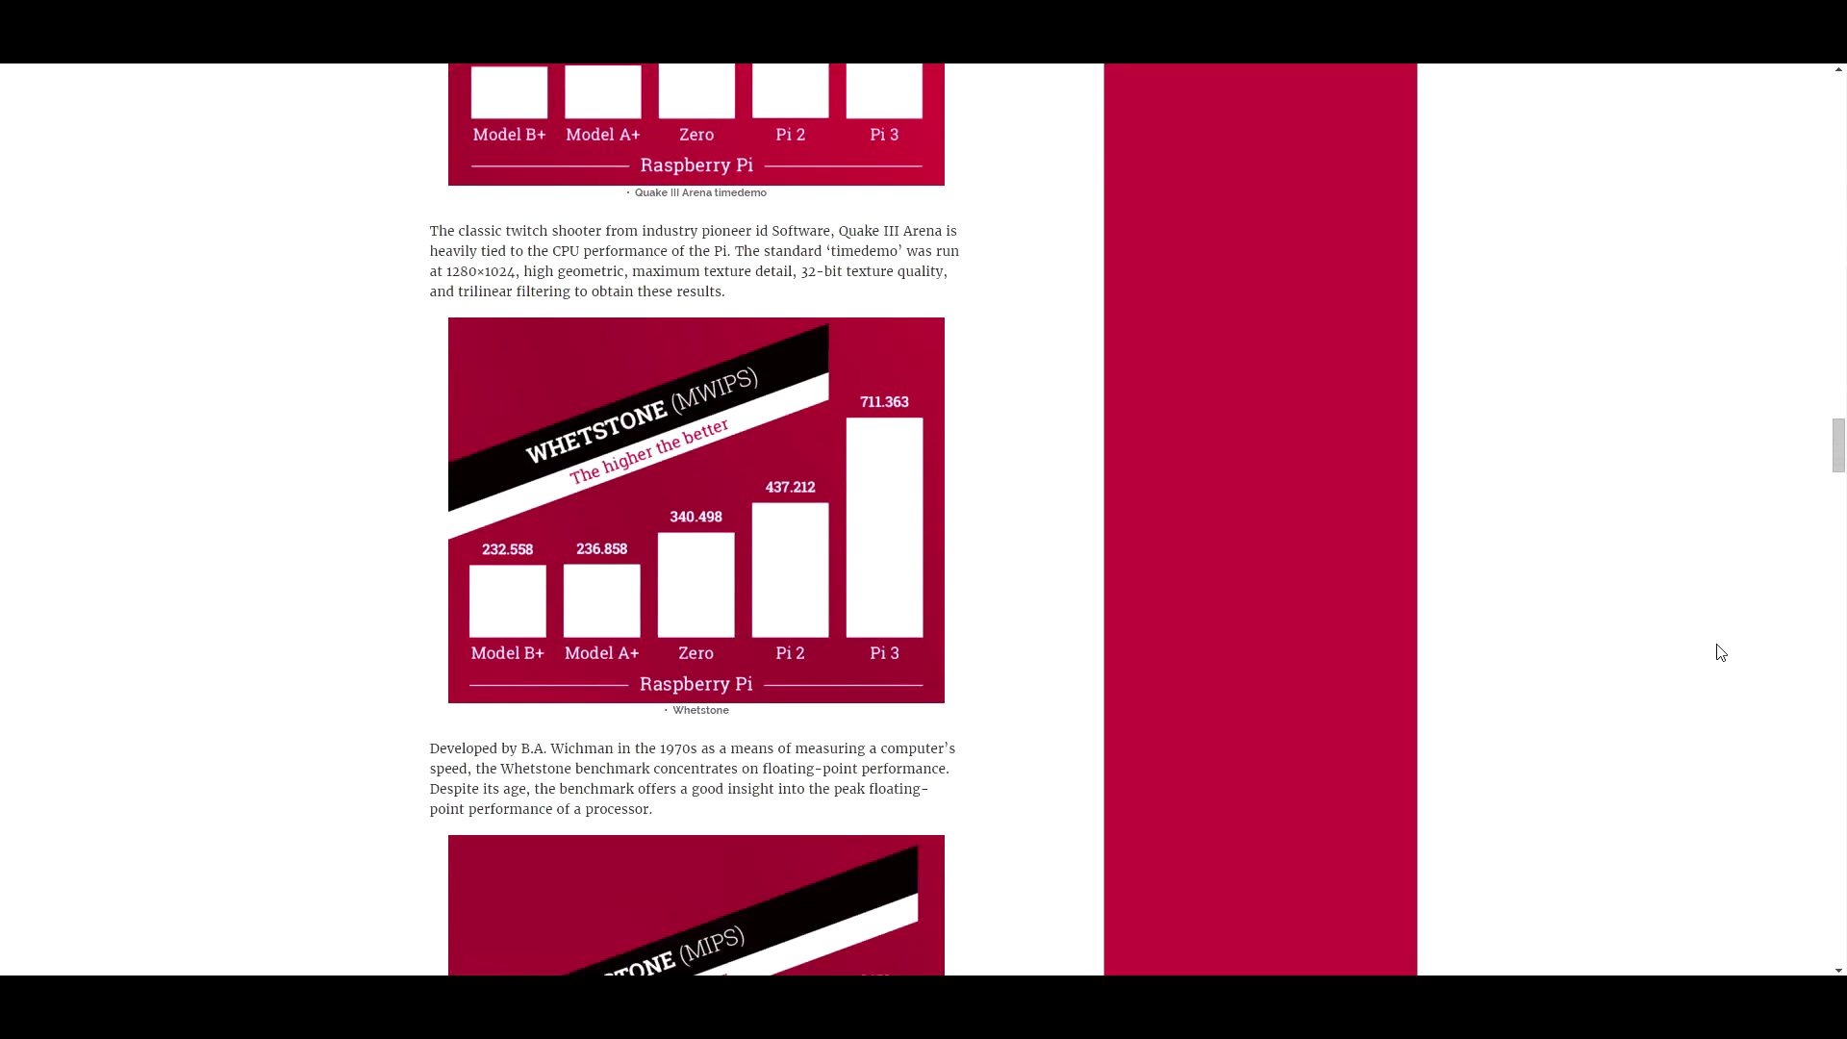
scroll(1721, 653, down, 5)
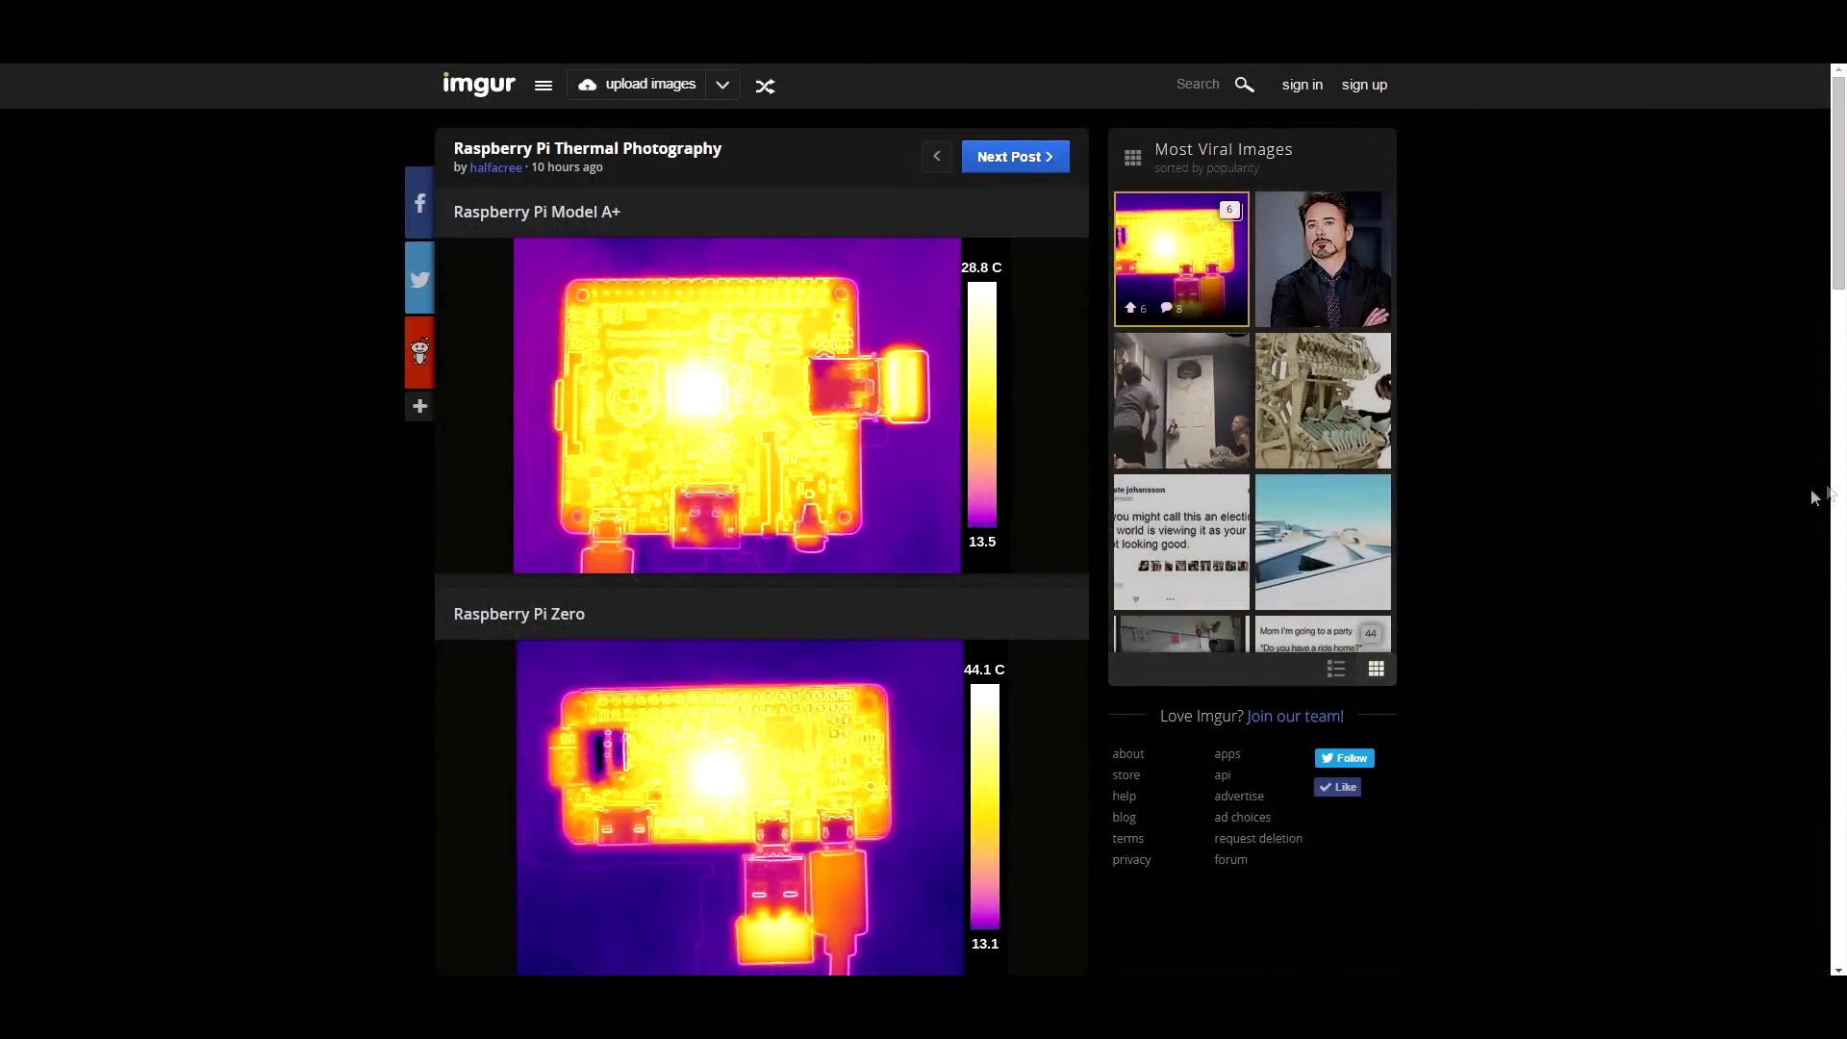
Scroll the Imgur thermal photos down to the BCM2837 SoC close-up and its caption.
scroll(1792, 493, down, 2)
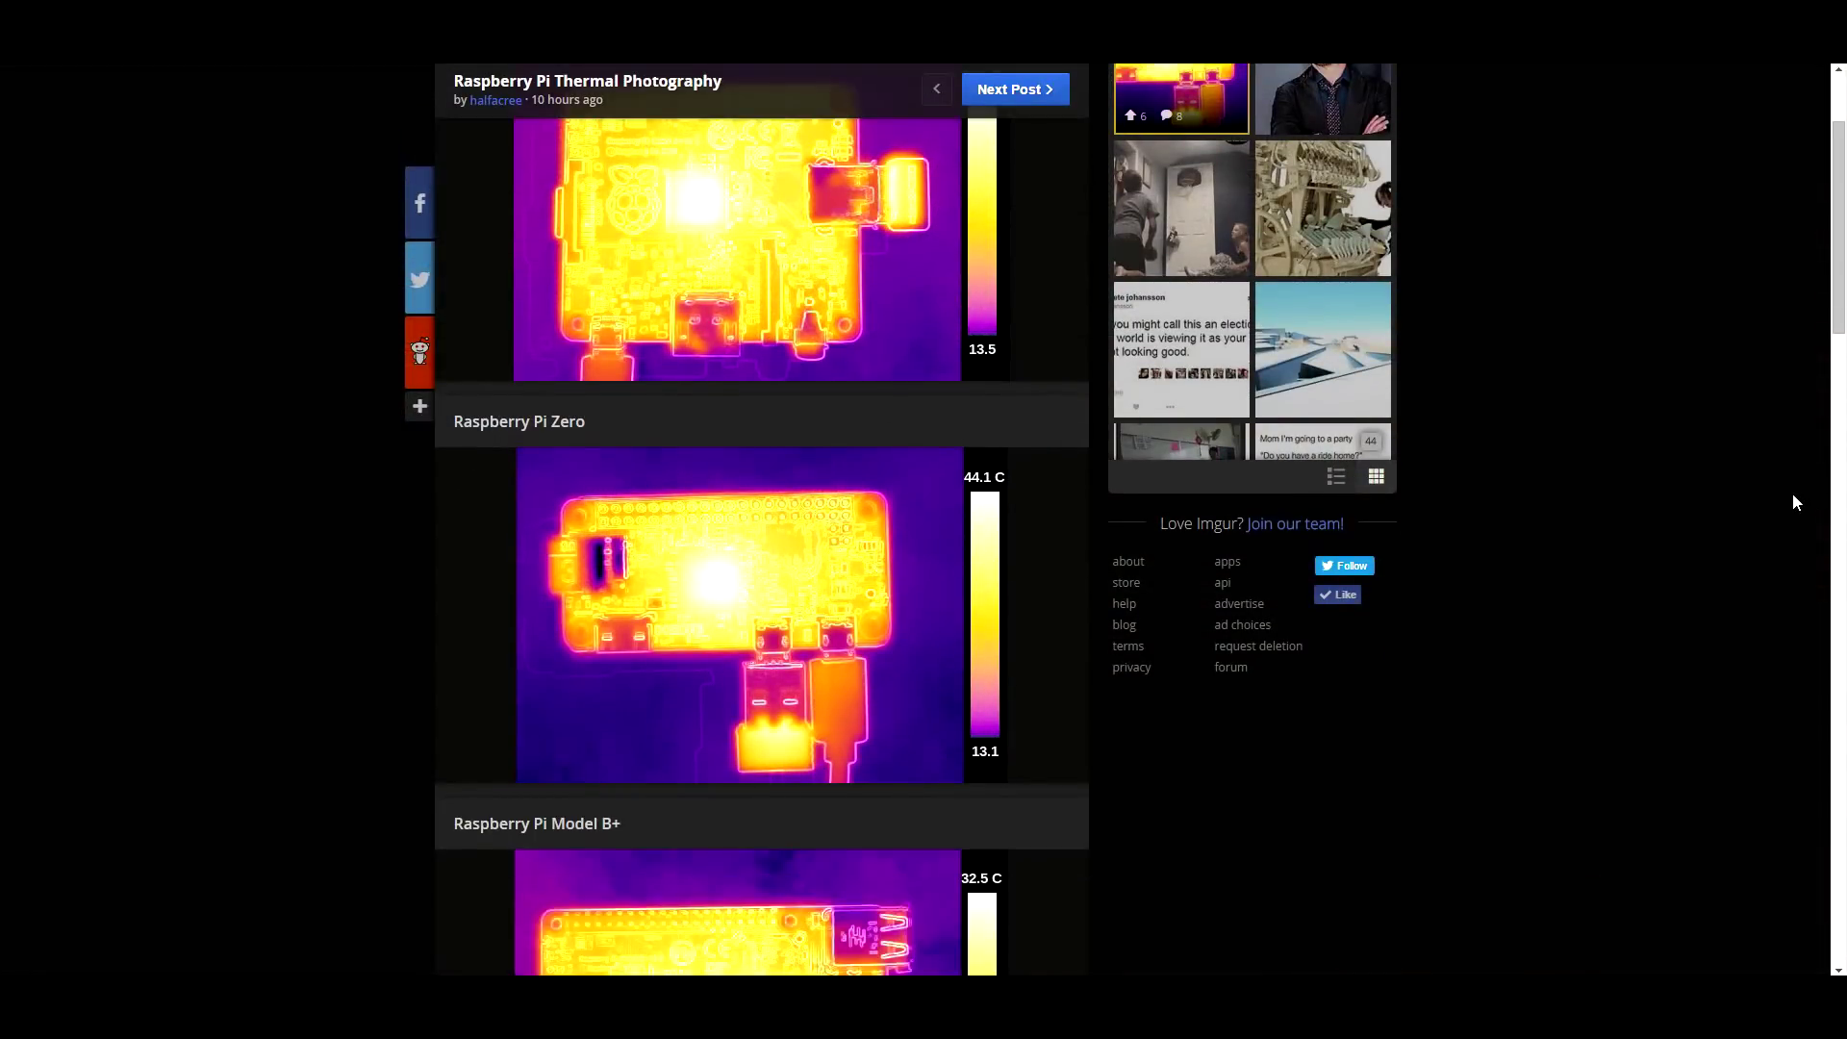
scroll(1792, 493, down, 1)
scroll(1793, 493, down, 2)
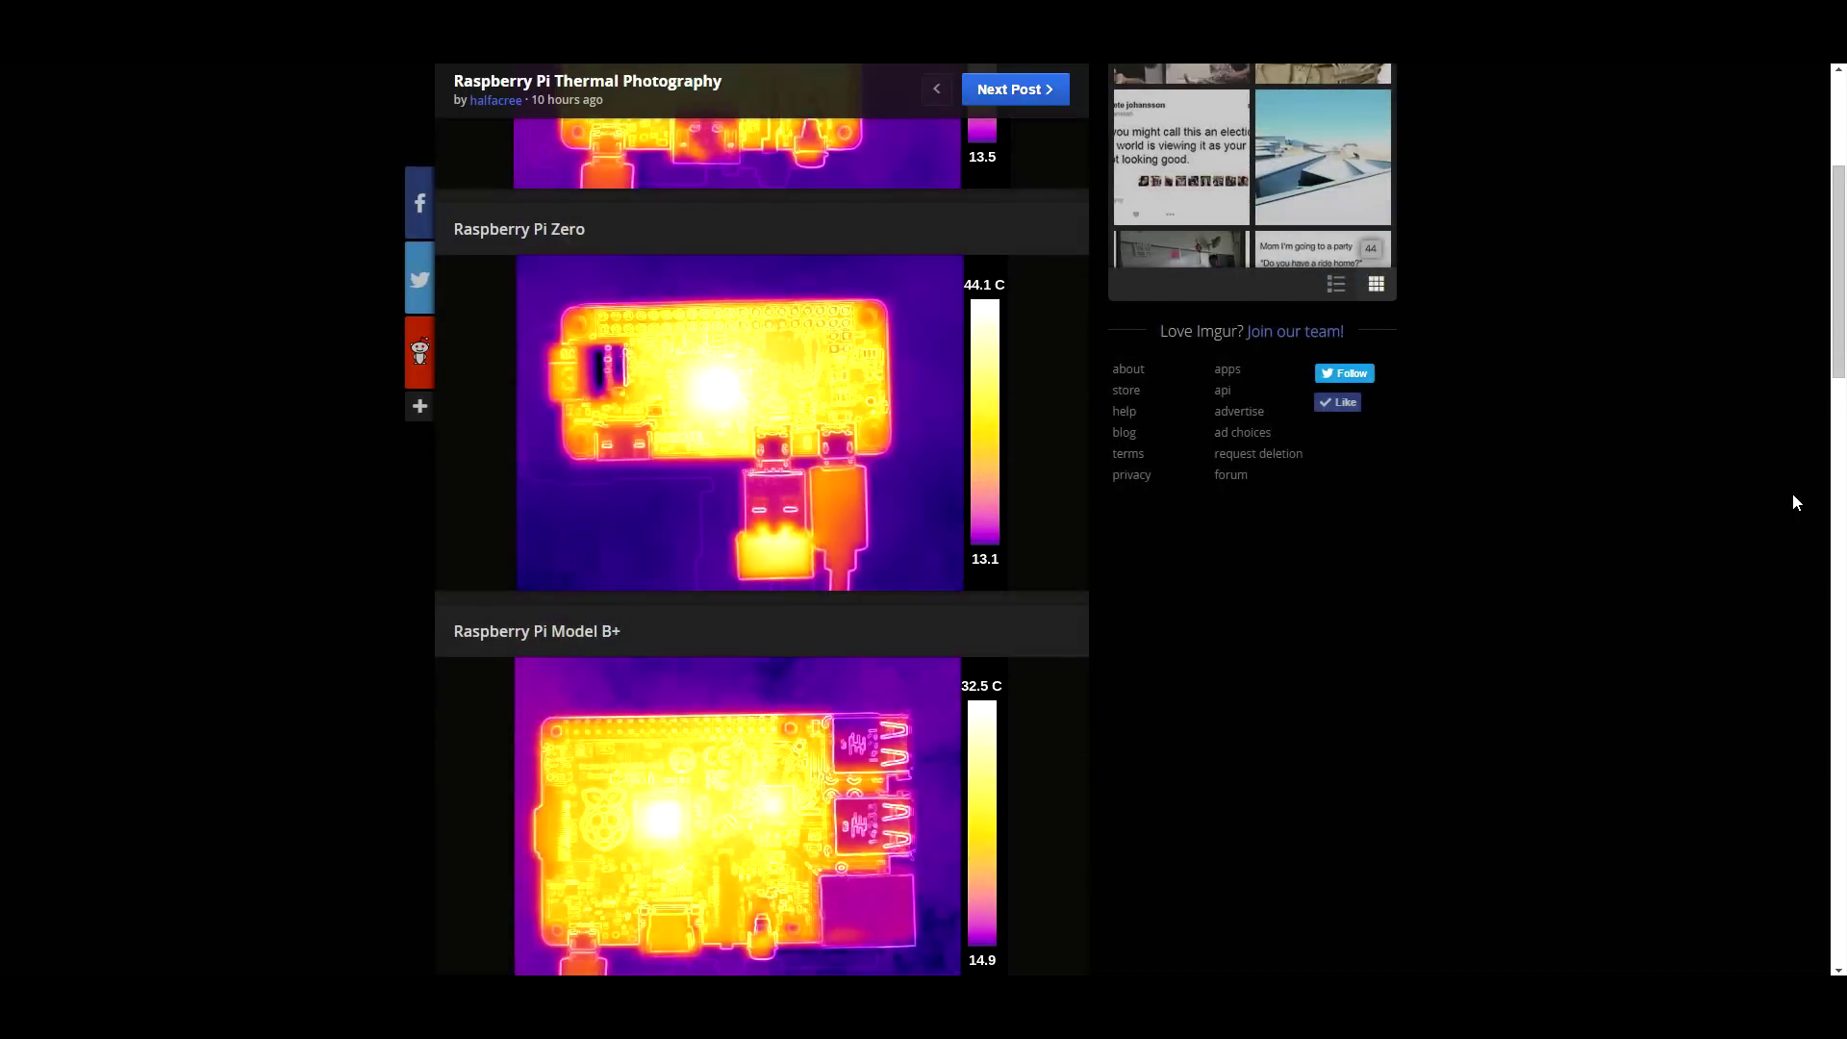
scroll(1792, 492, down, 2)
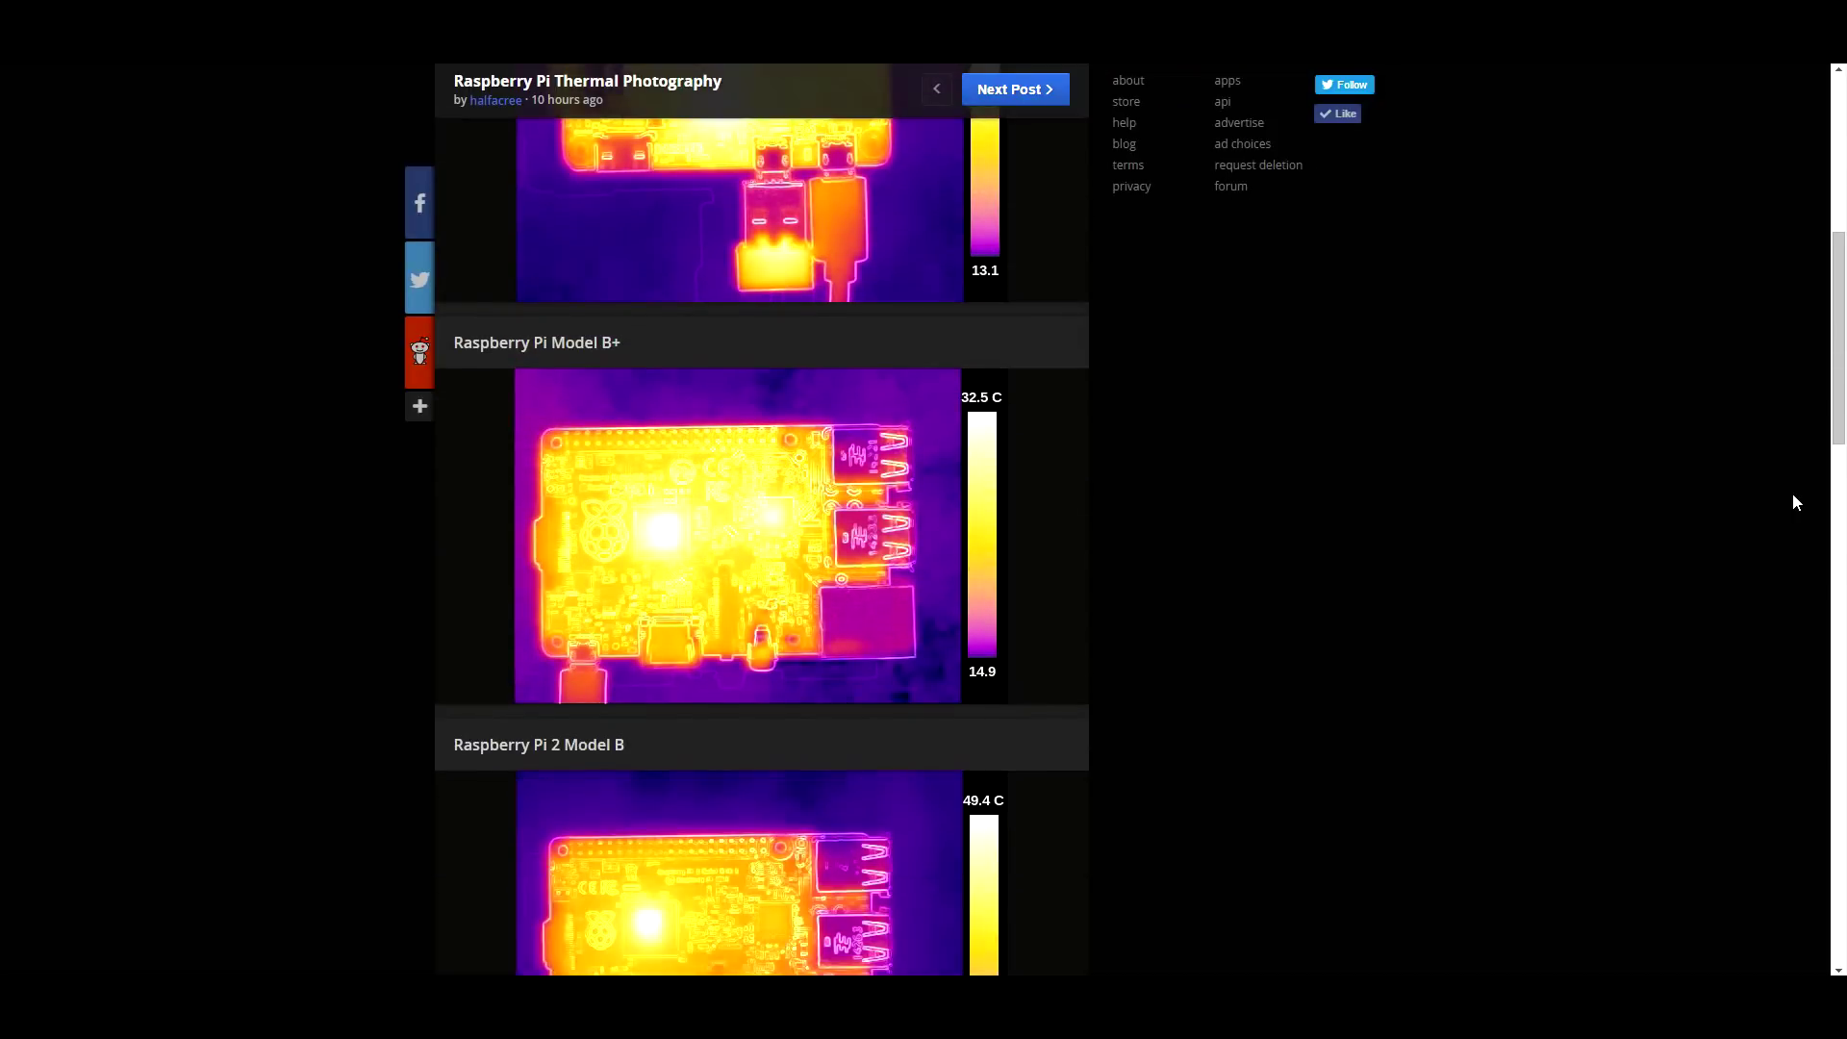
scroll(1792, 492, down, 1)
scroll(1793, 493, down, 3)
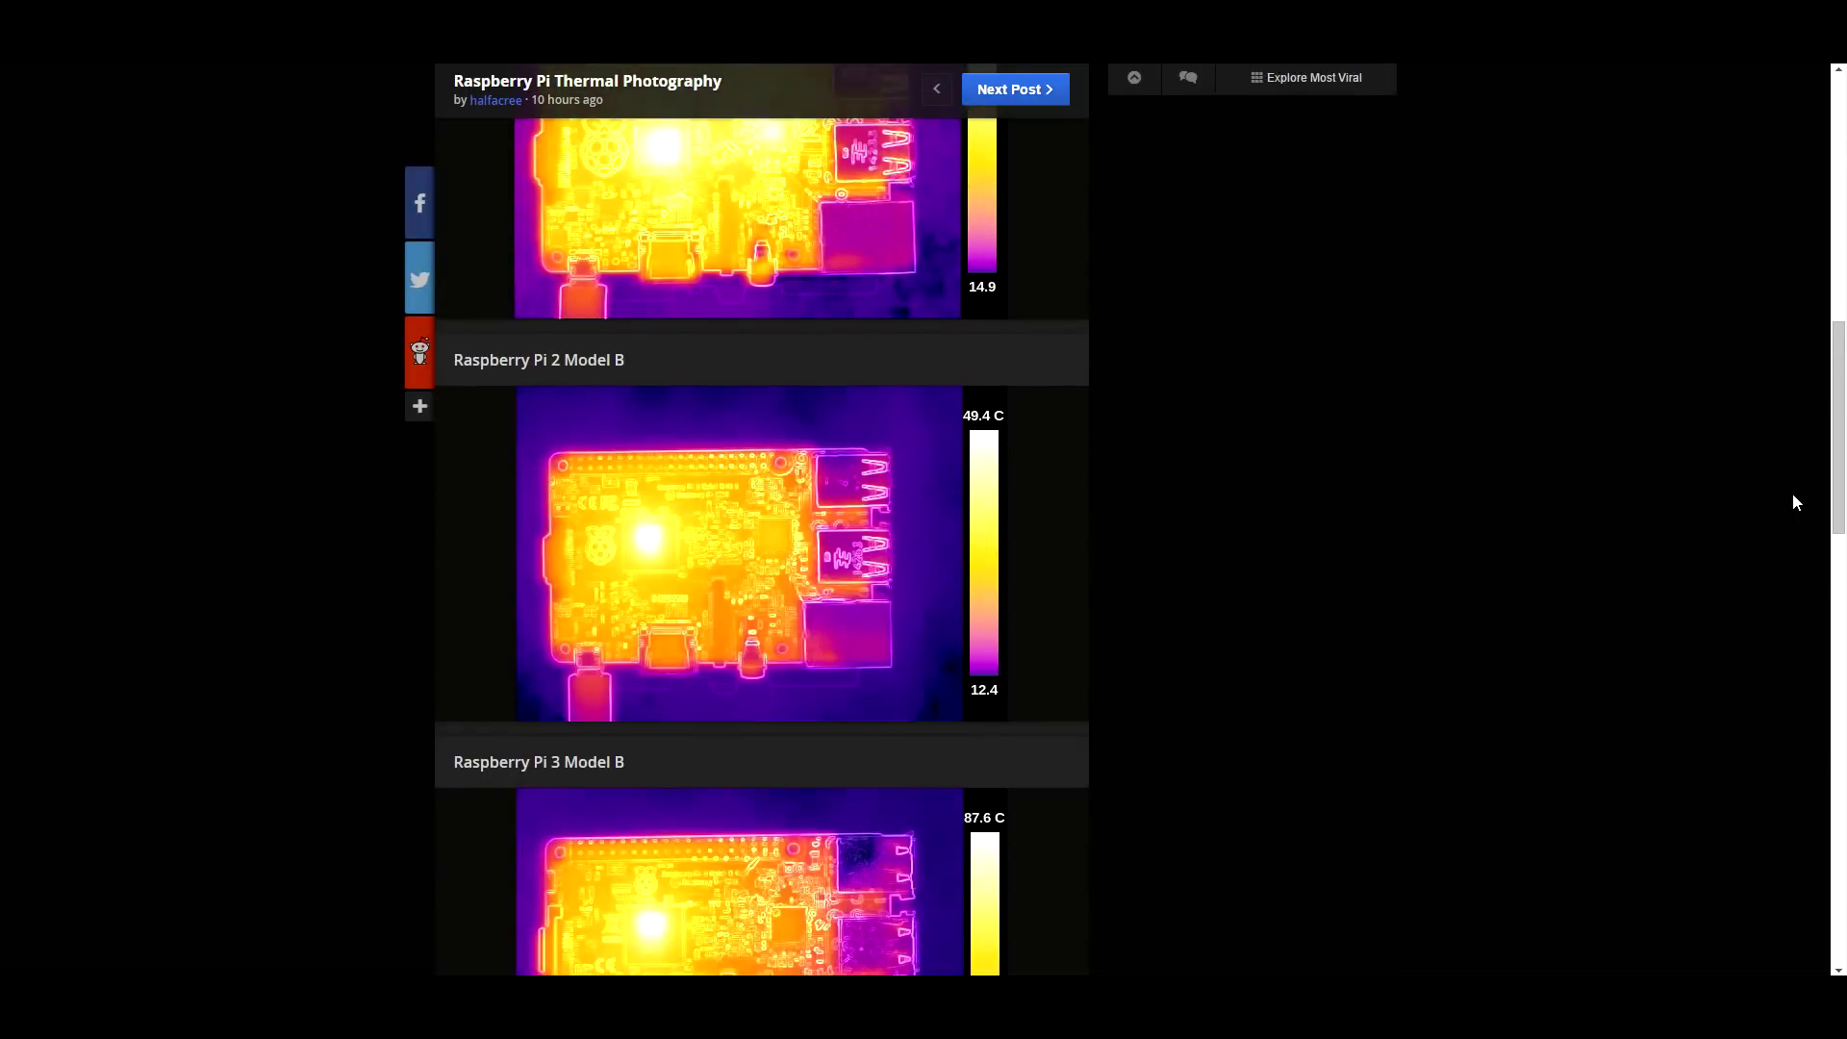
scroll(1793, 493, down, 2)
scroll(1793, 492, down, 2)
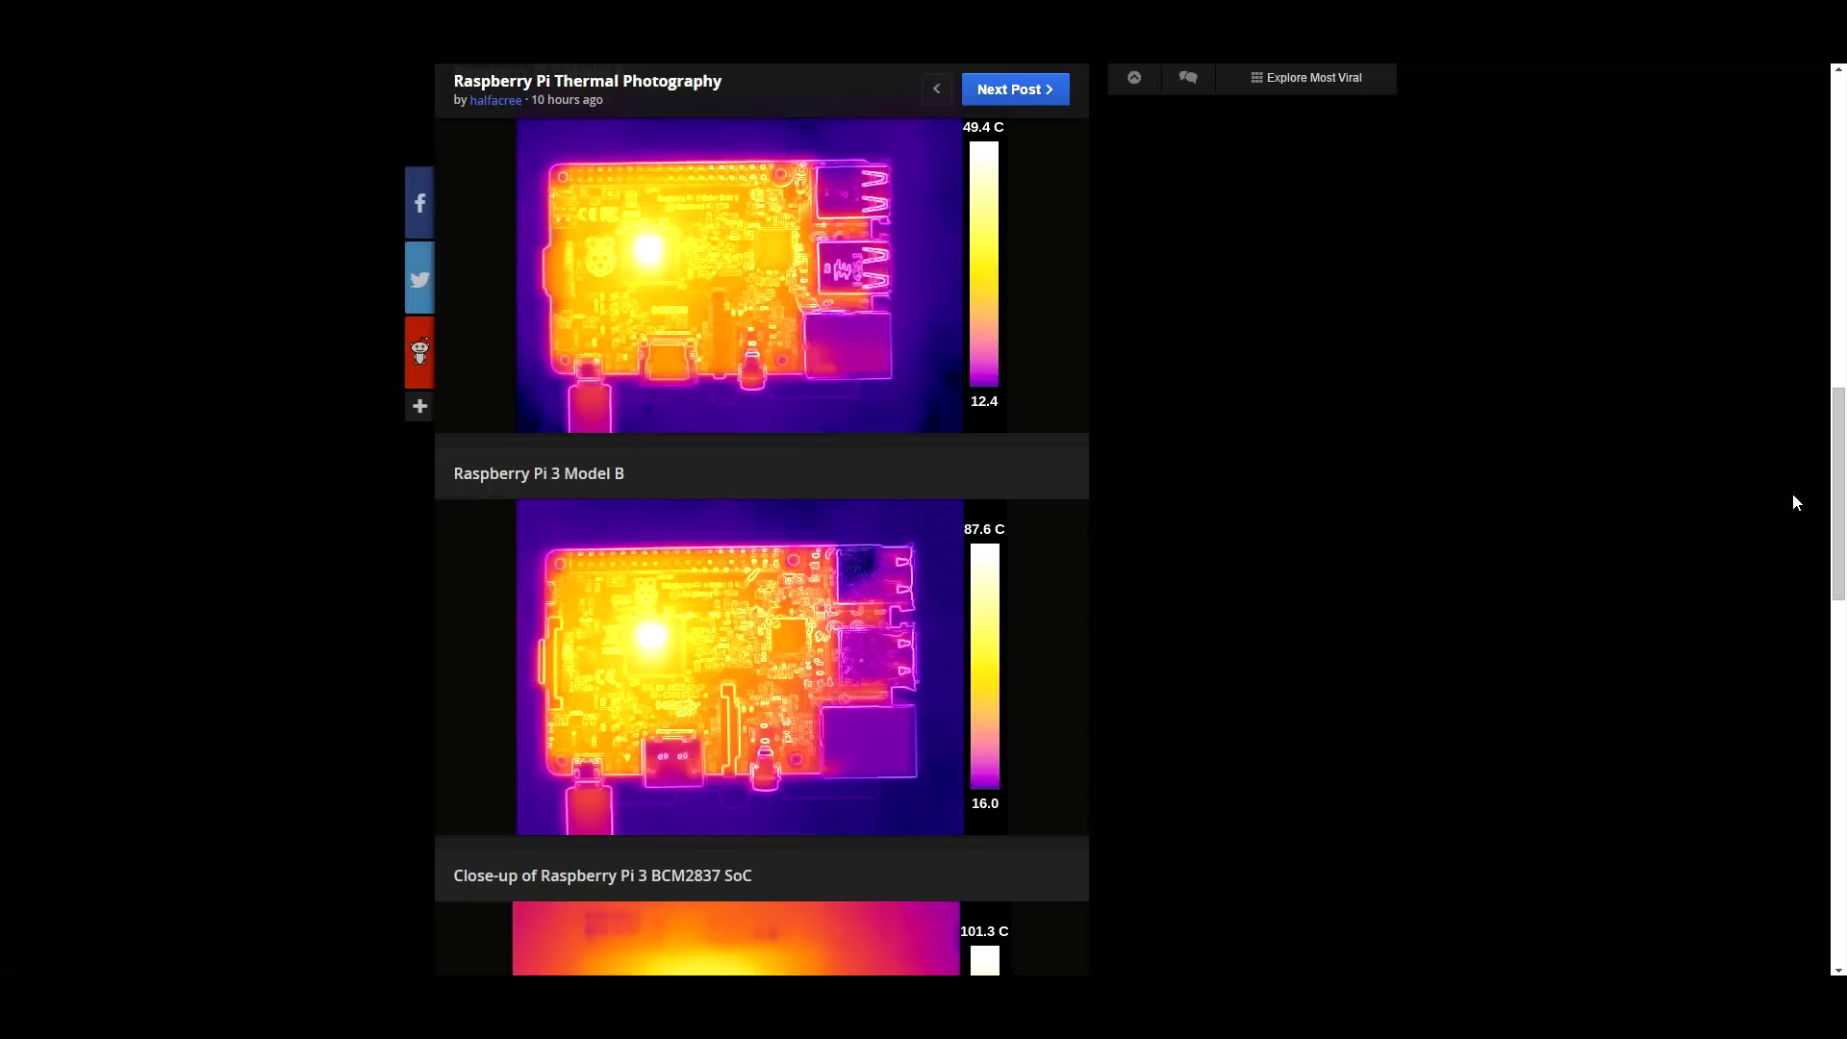
scroll(1792, 503, down, 2)
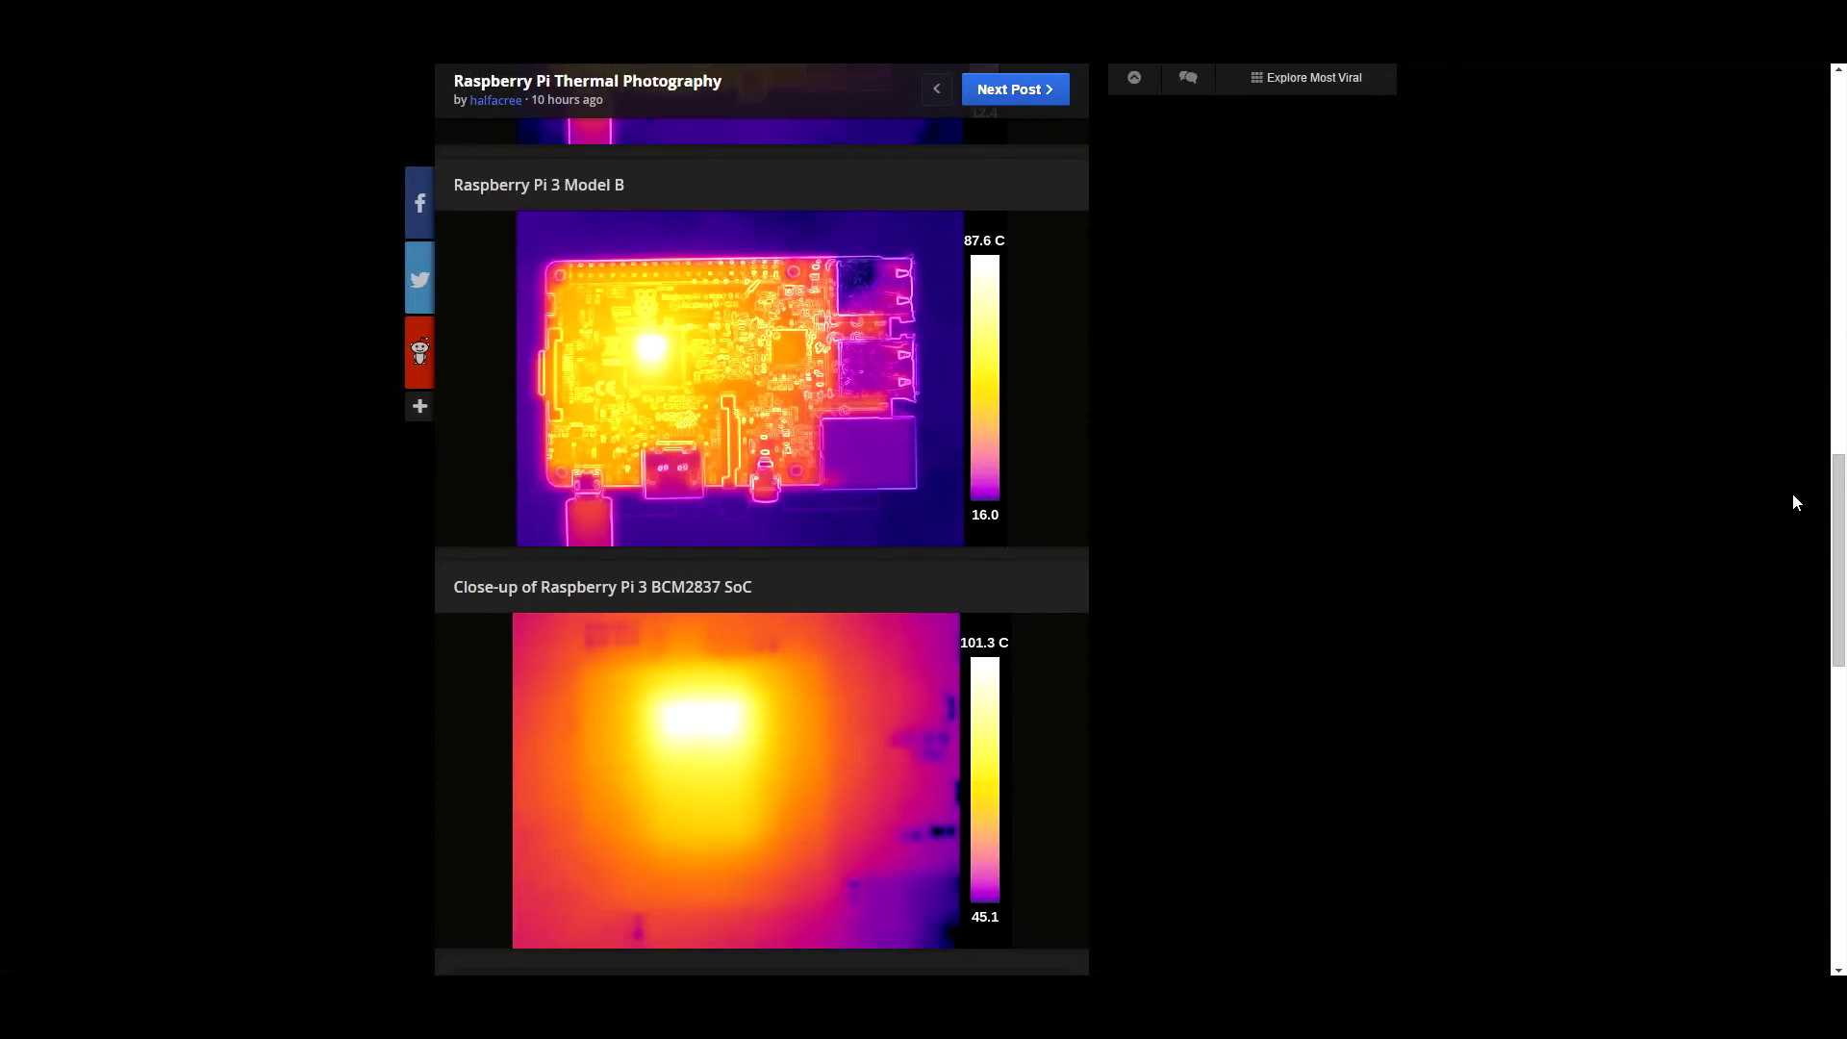
scroll(1792, 502, down, 1)
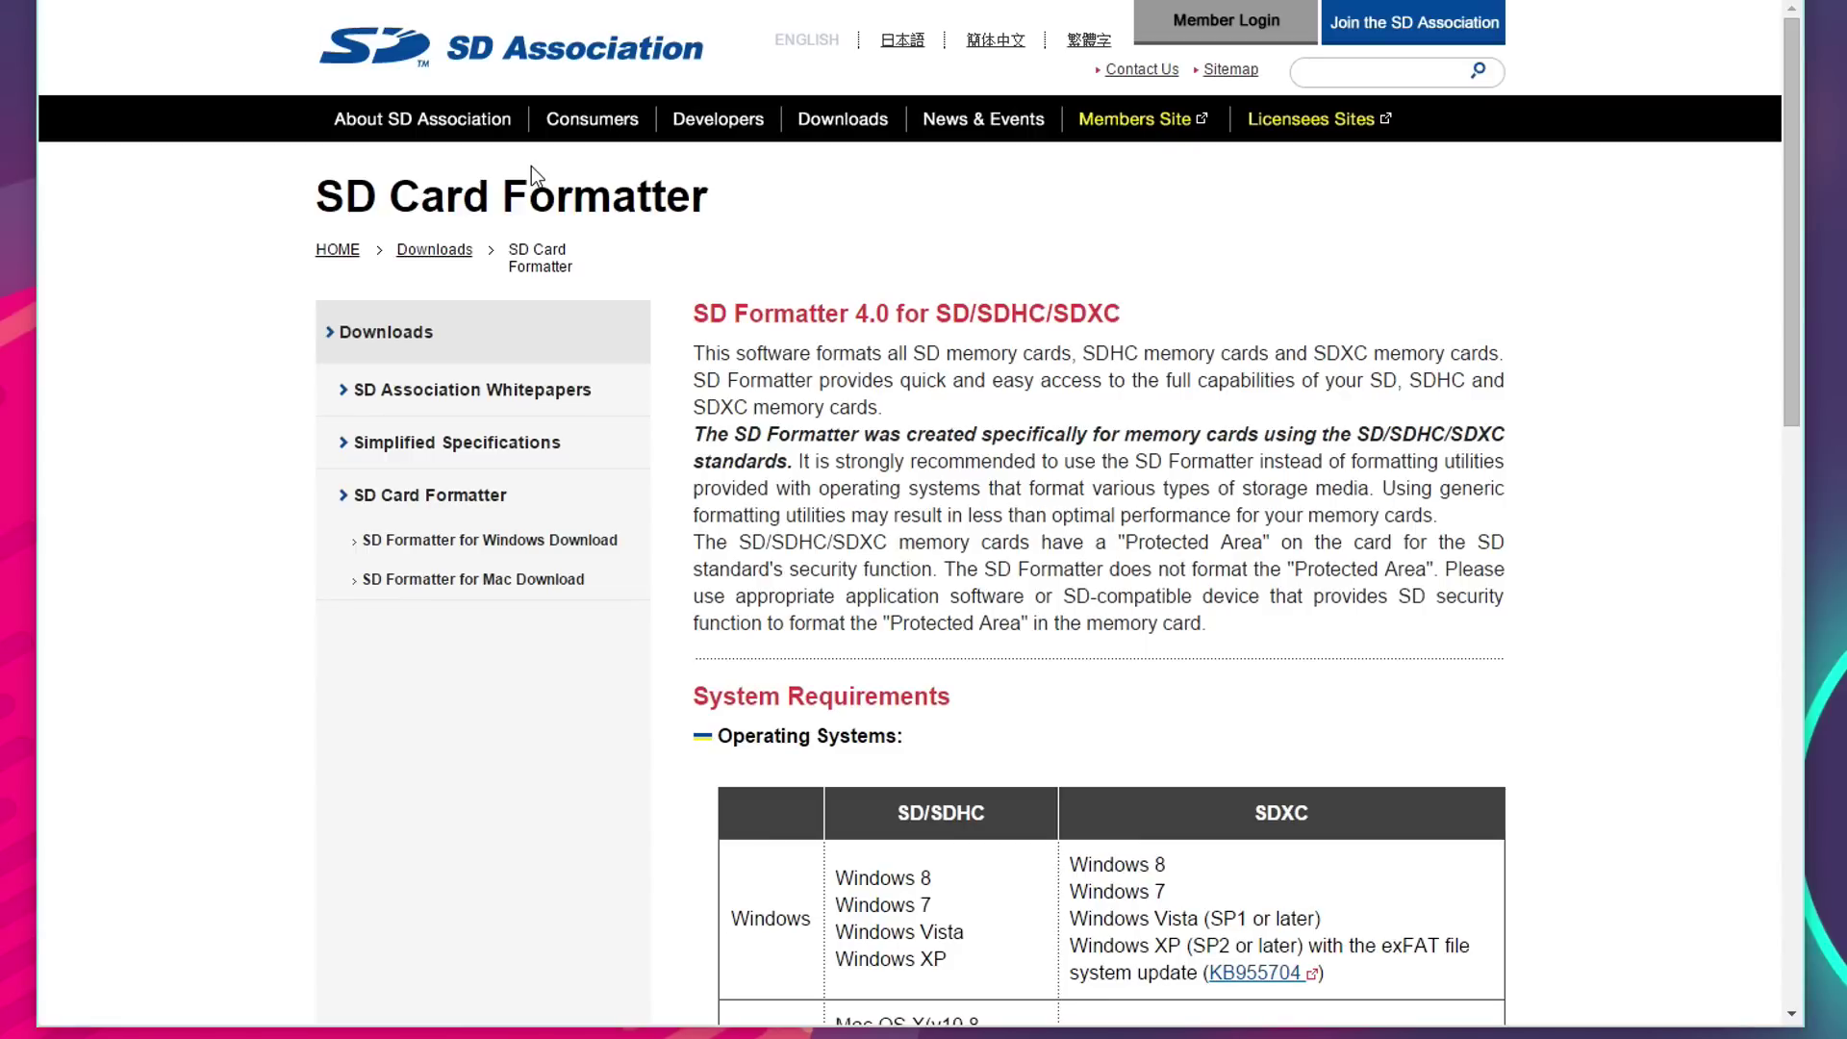
Highlight and clear the SD Card Formatter page title three times.
drag(320, 197, 726, 208)
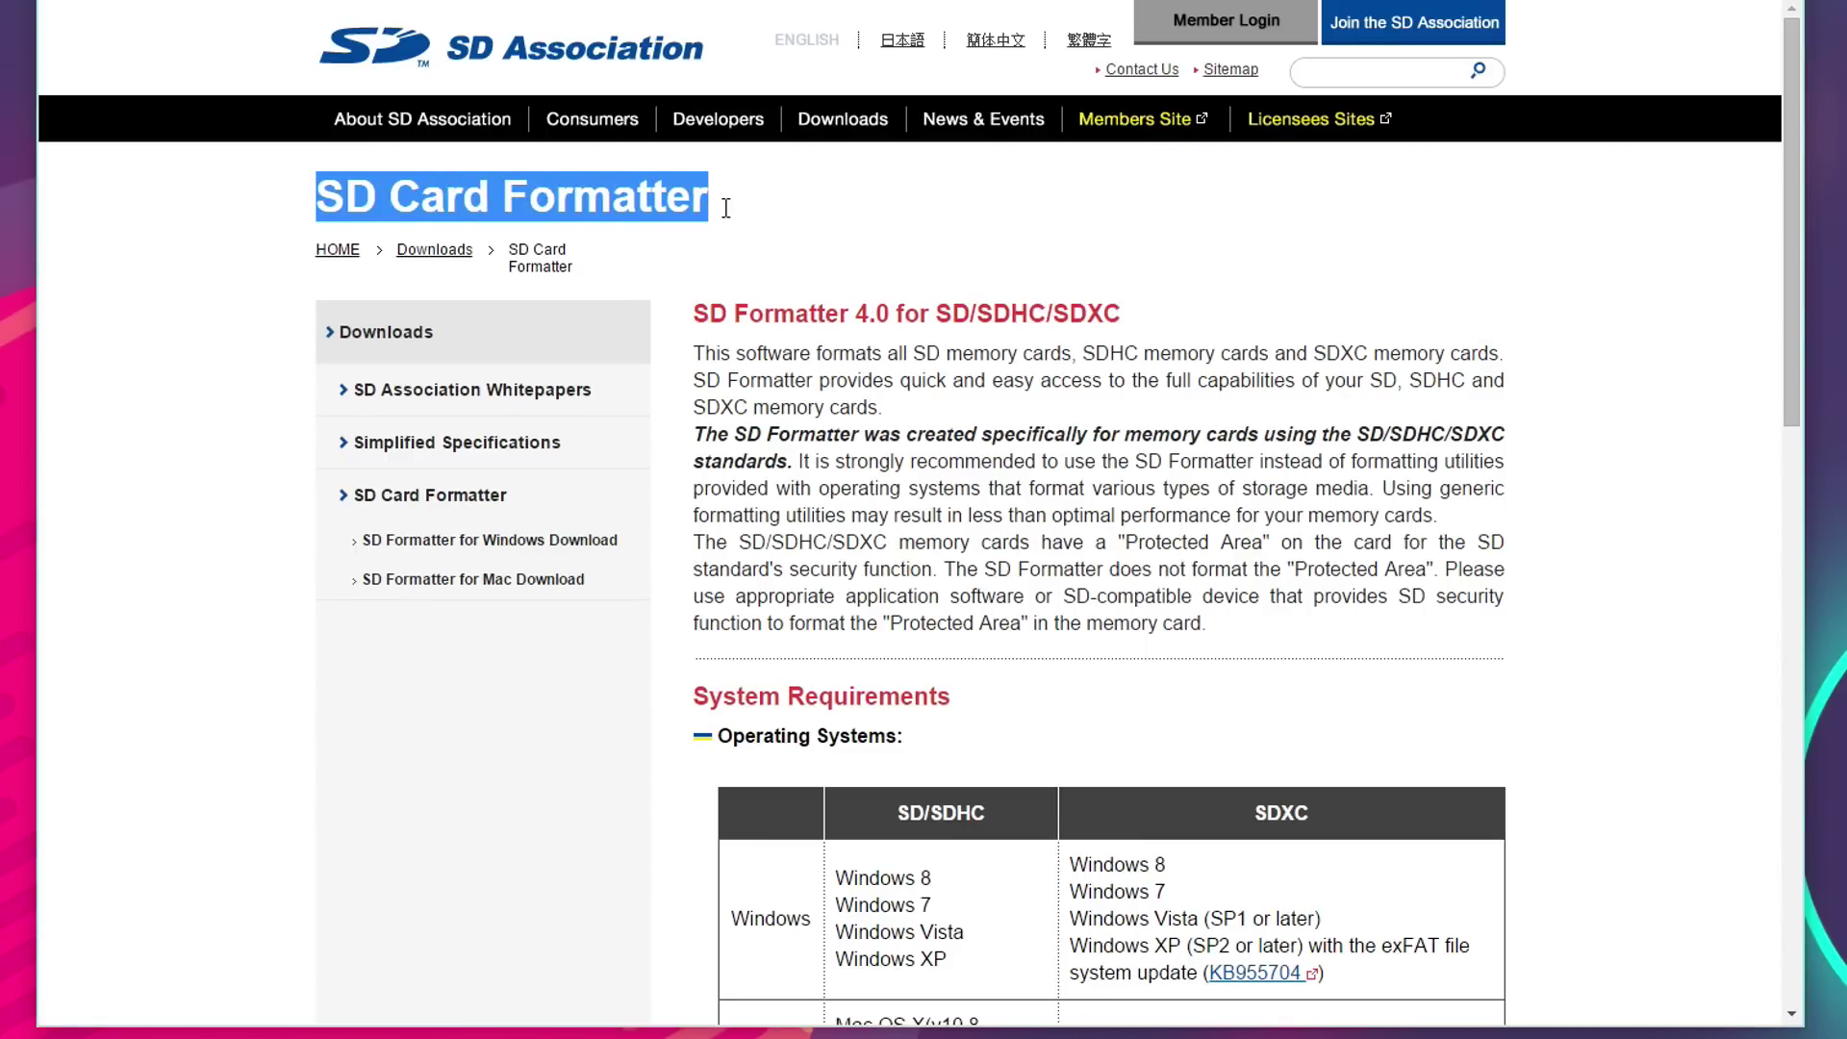
click(724, 208)
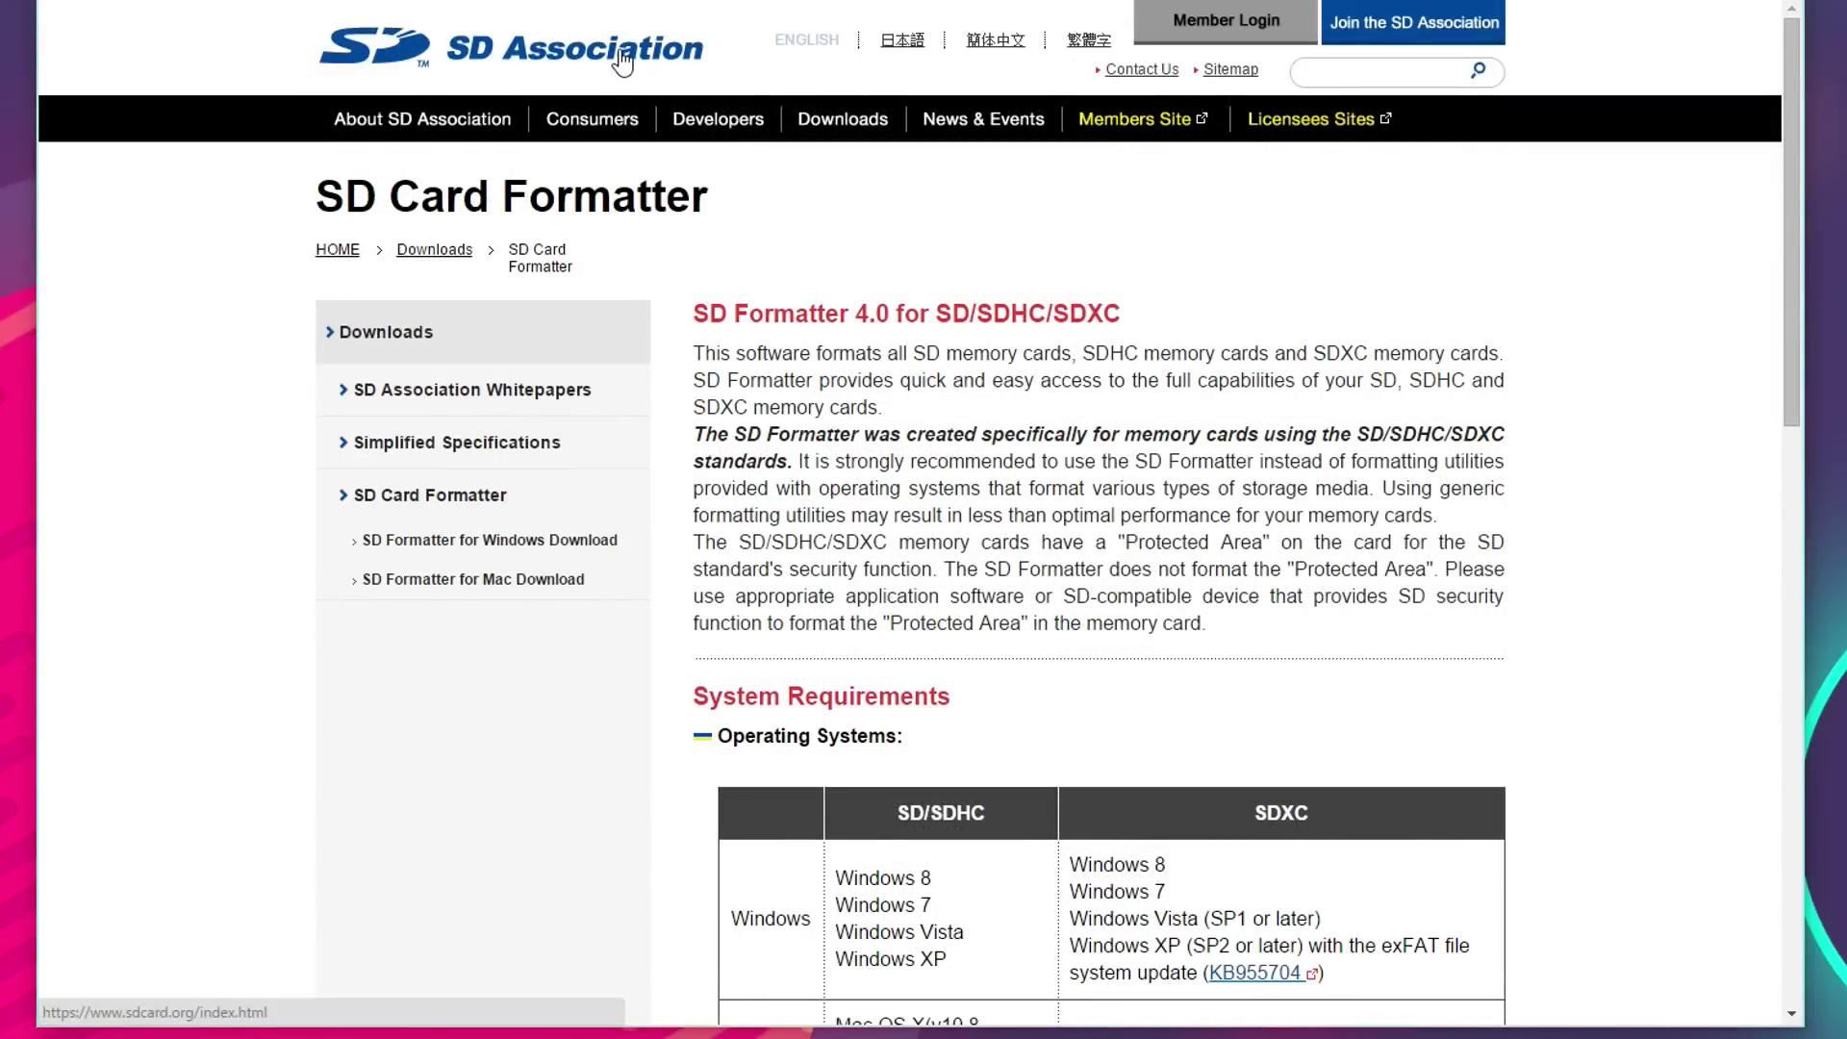
drag(322, 186, 666, 212)
click(666, 211)
drag(318, 200, 690, 205)
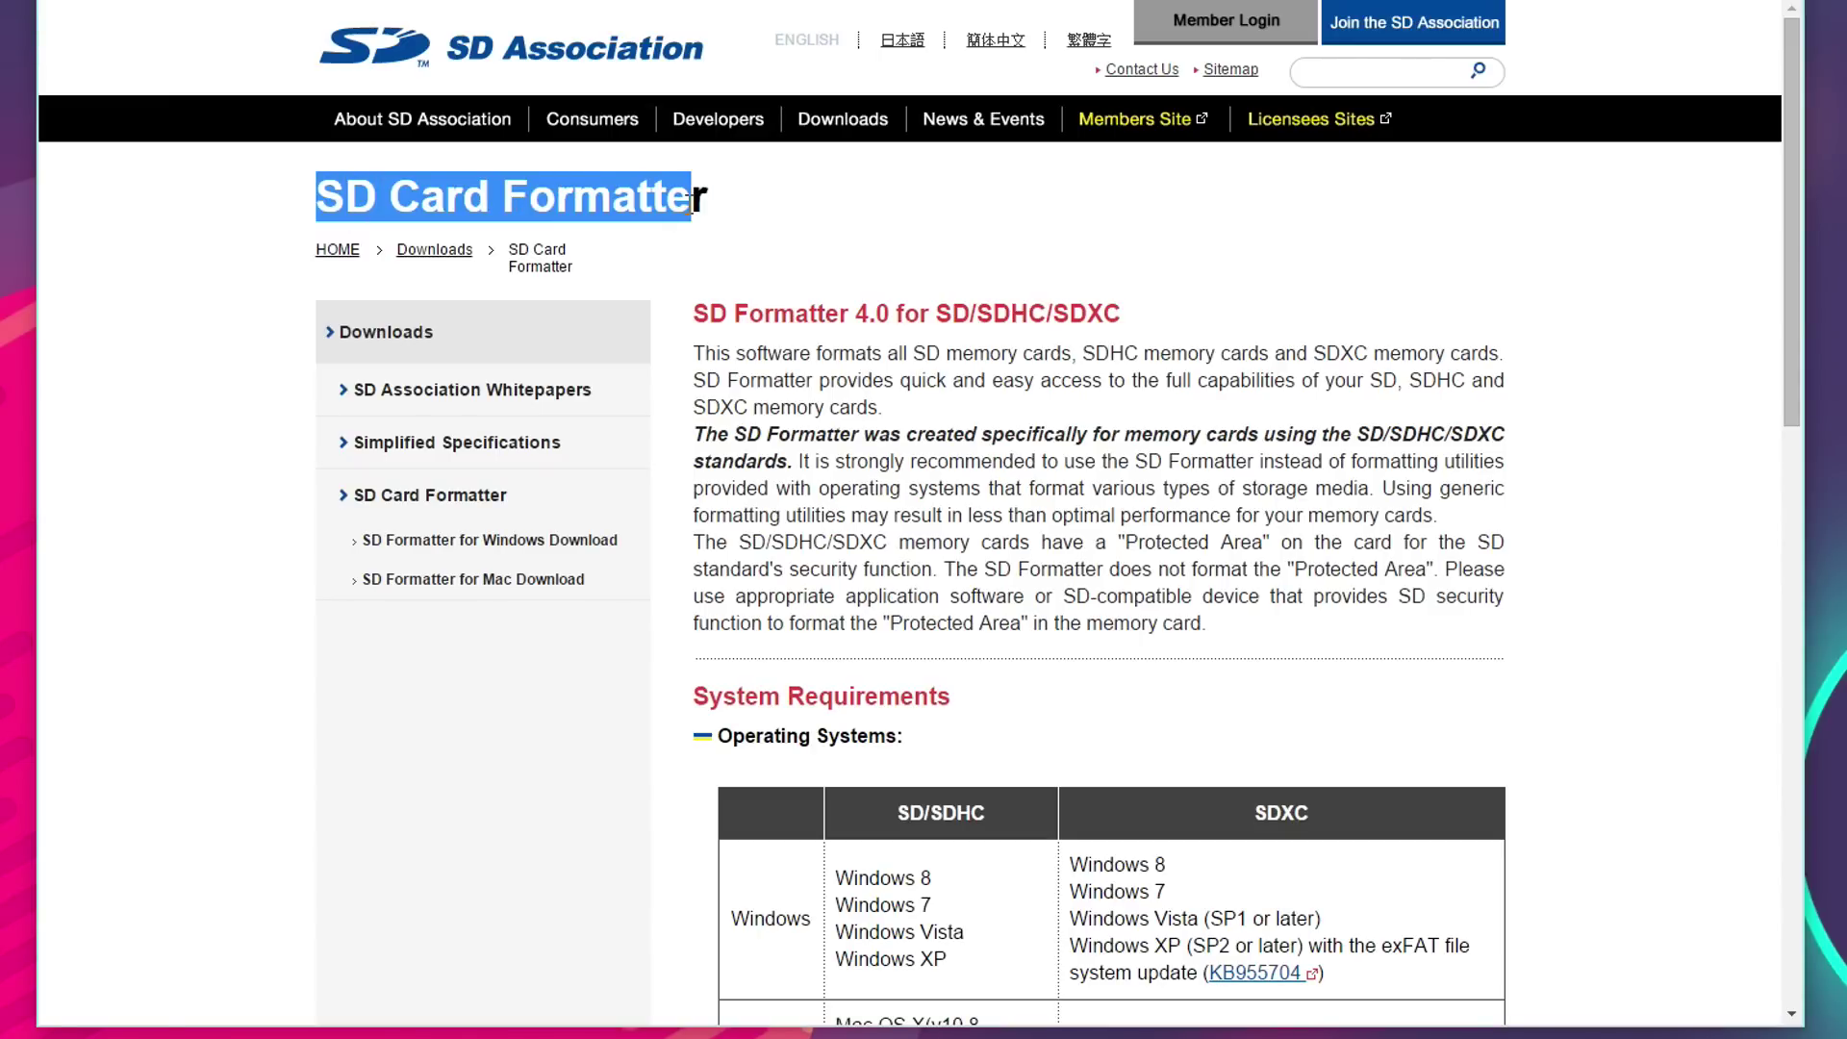
click(689, 205)
Scroll to the SD Formatter 4.0 download buttons and position the SDFormatter window beside them.
scroll(830, 380, down, 5)
scroll(830, 382, down, 6)
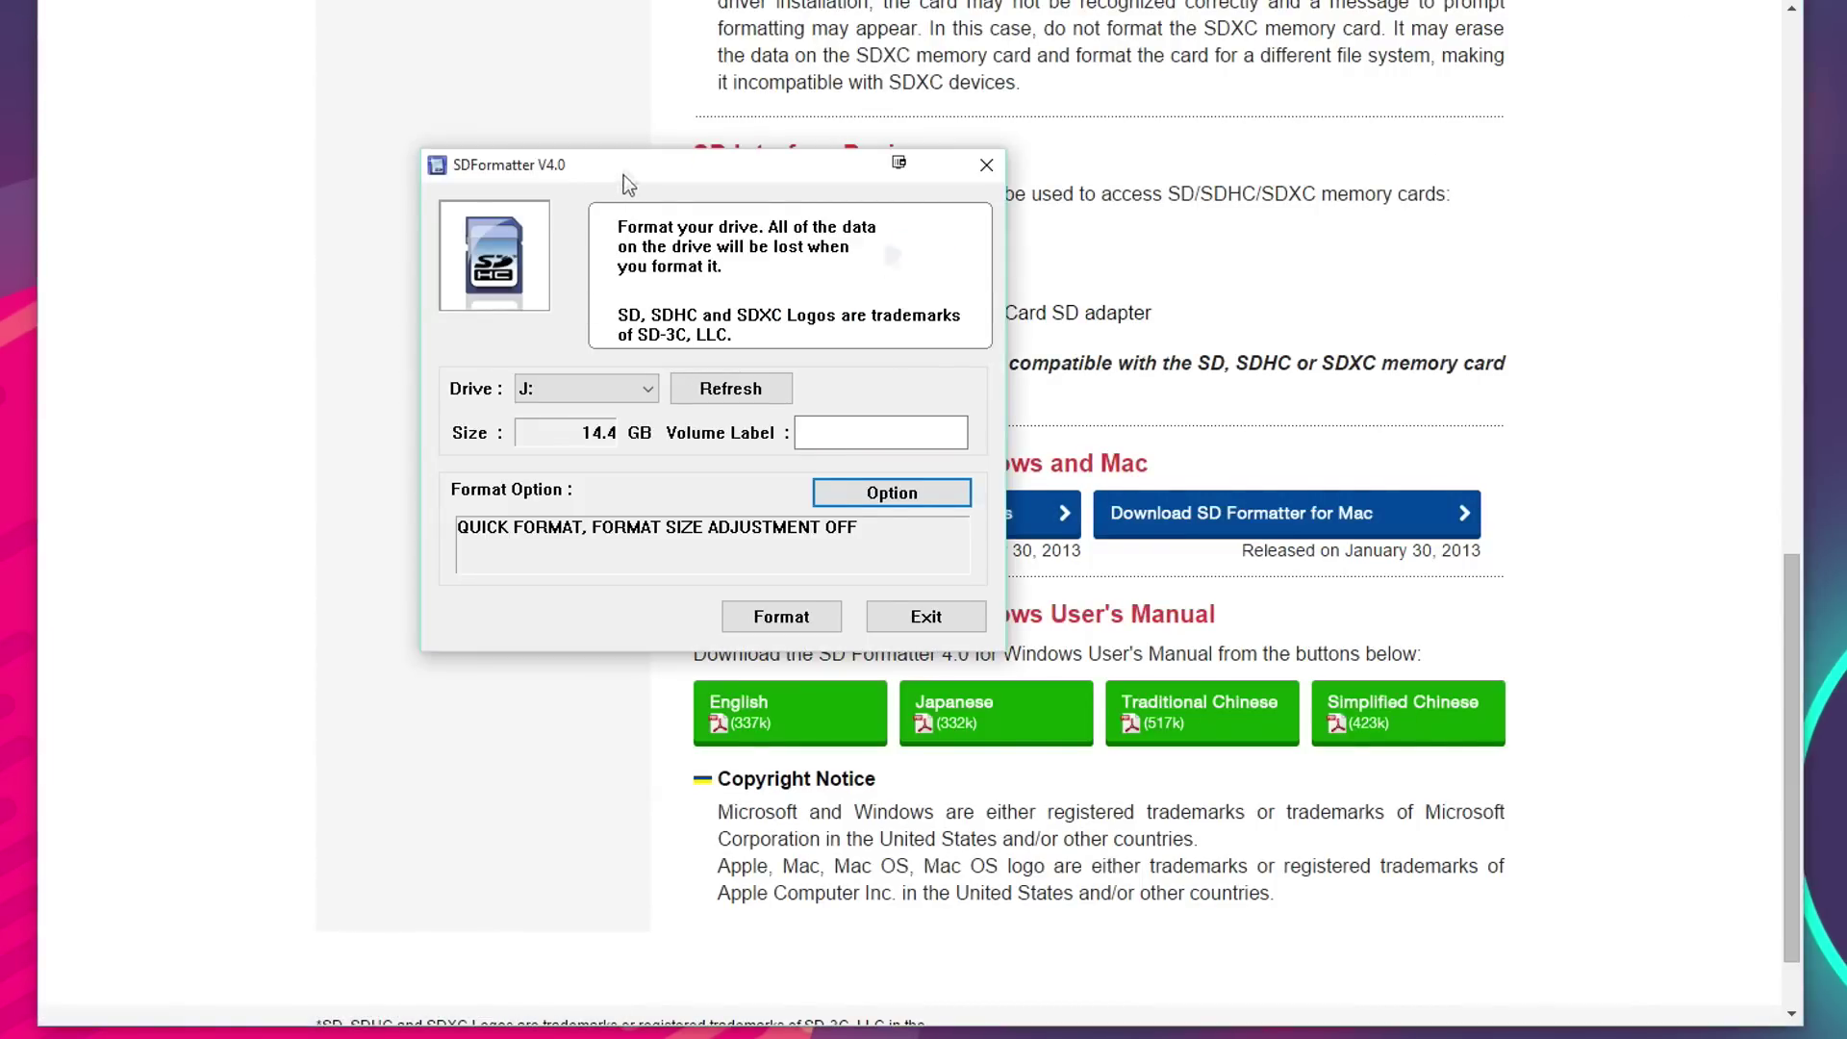
drag(624, 175, 676, 176)
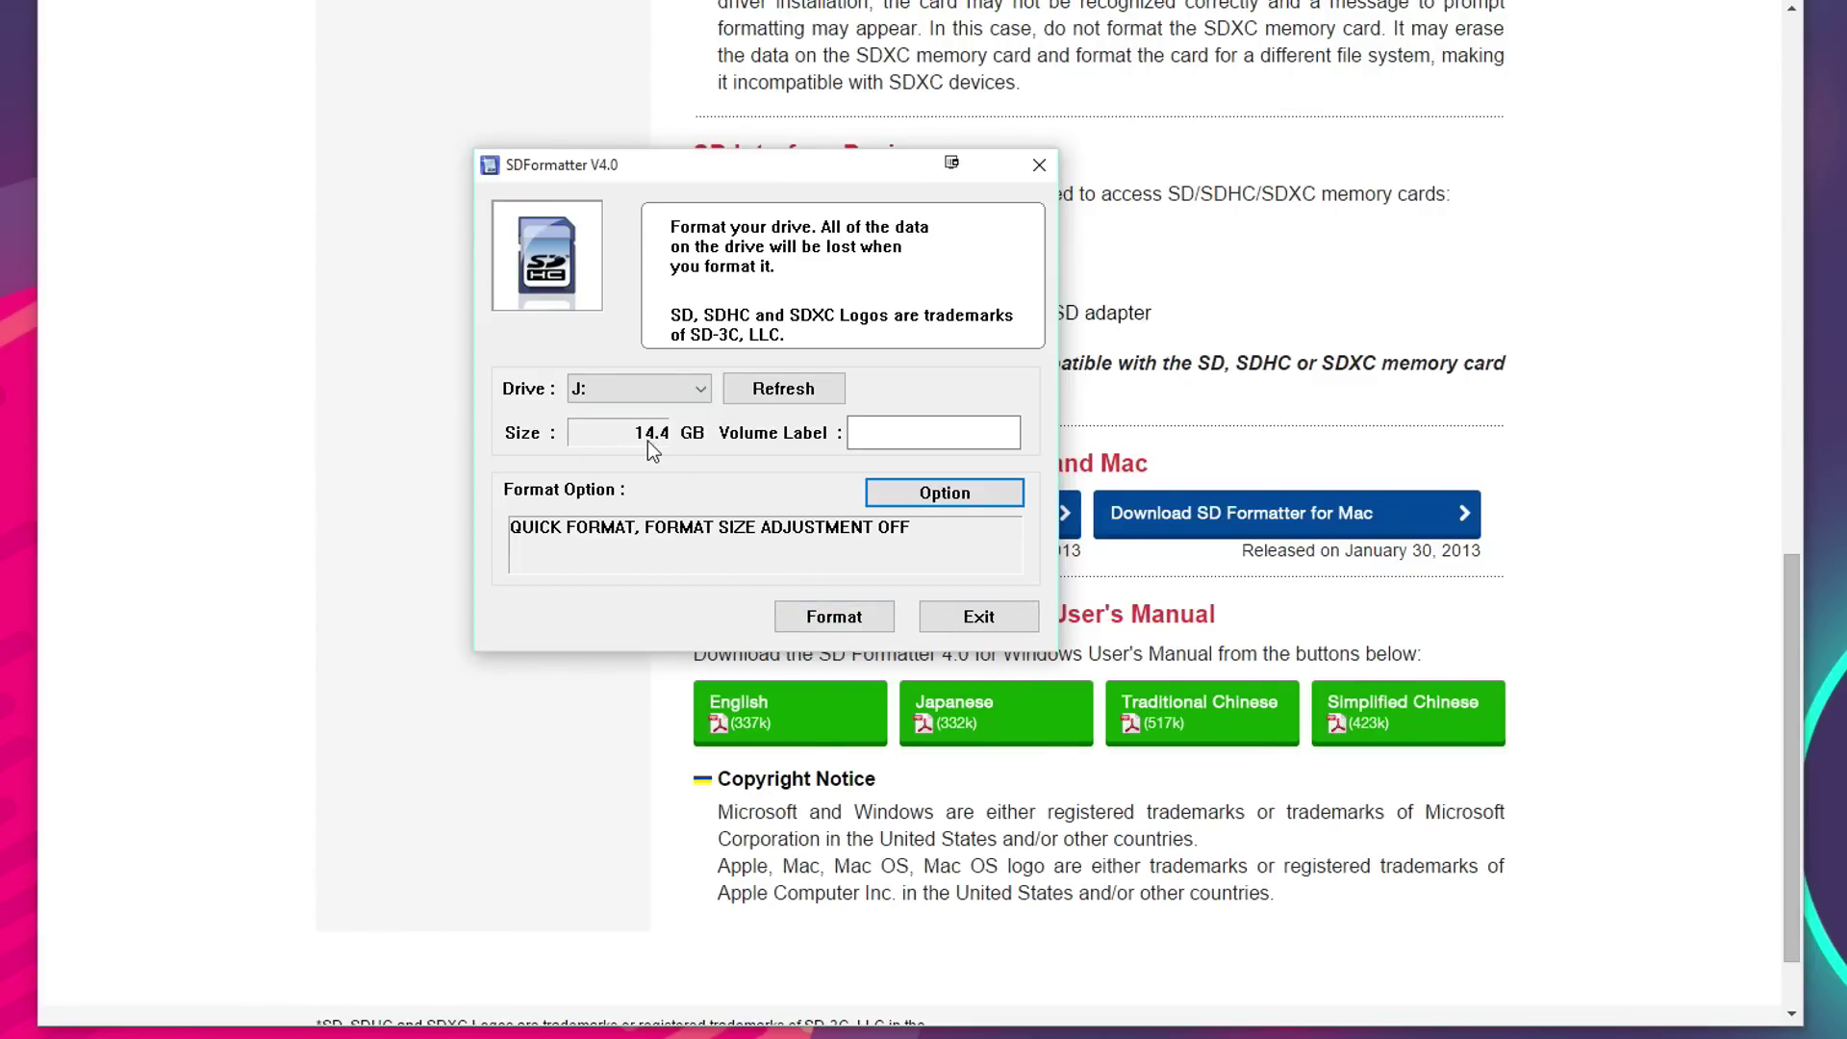
Quick-format drive J: (14.4 GB) to FAT32, accept both warnings, then close SD Formatter.
click(832, 614)
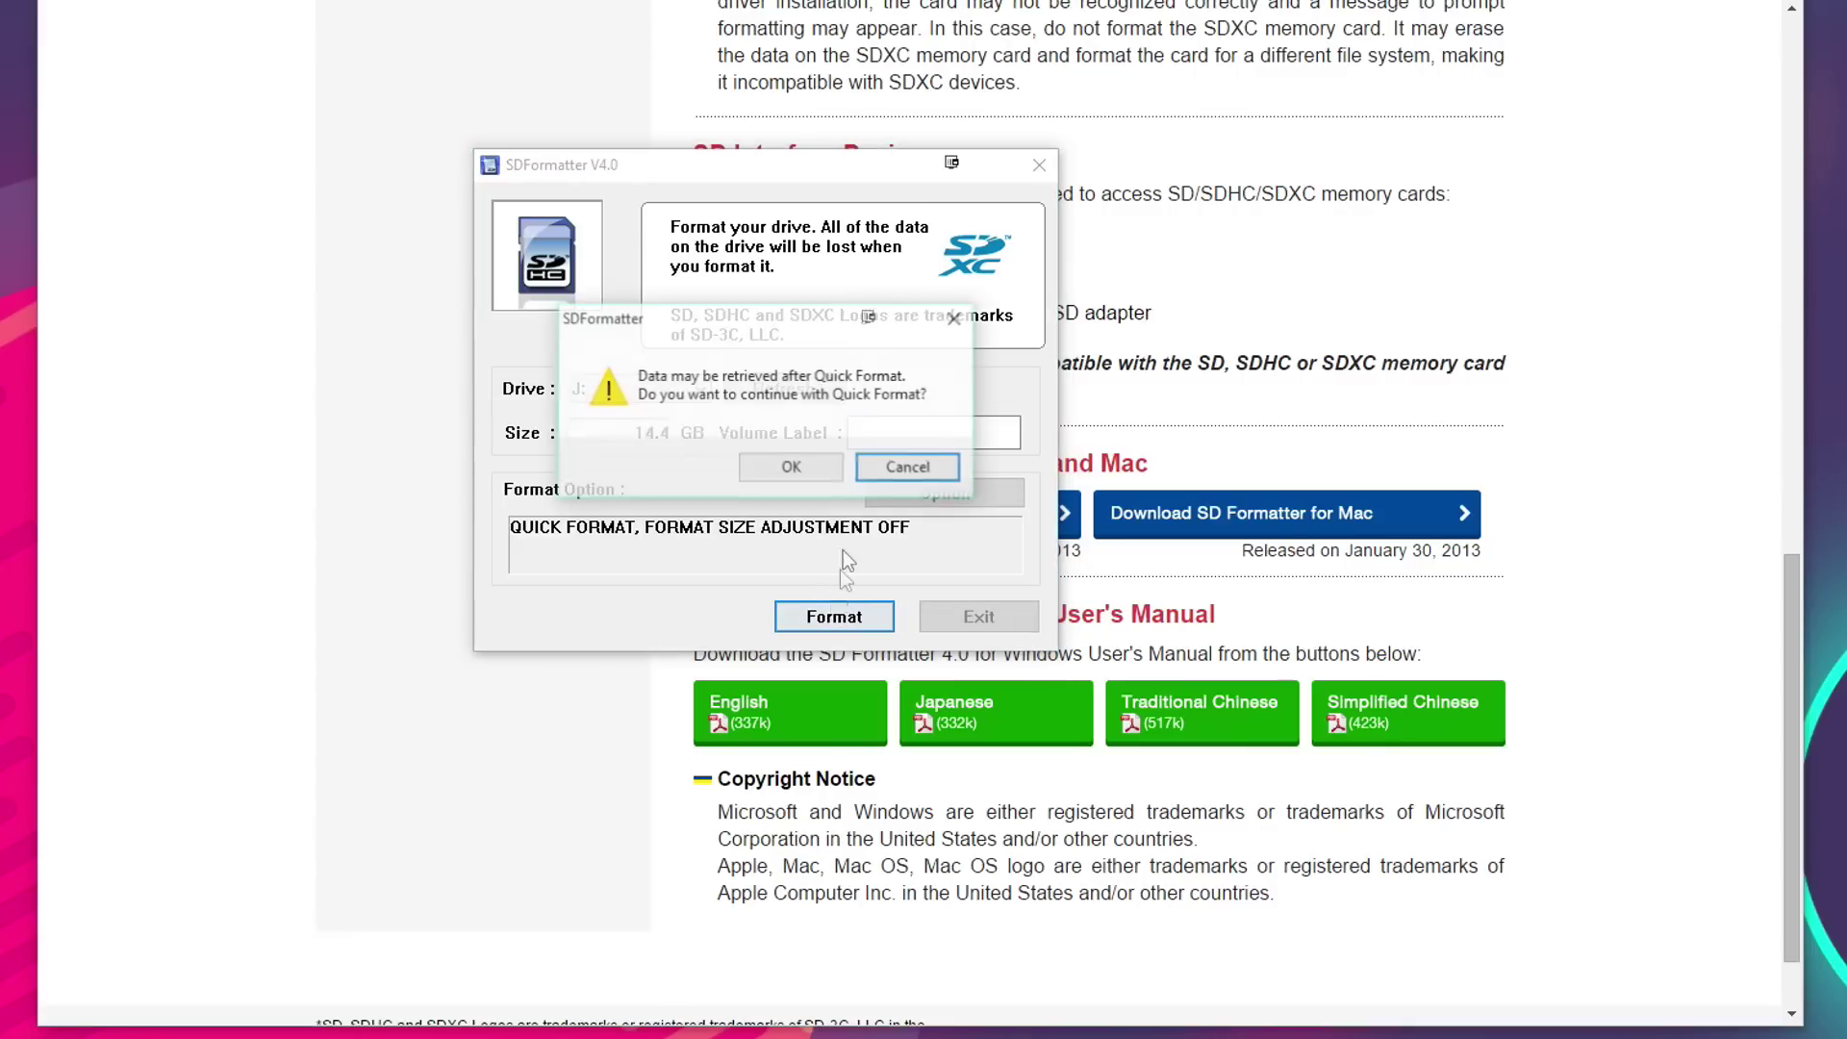
click(795, 468)
click(801, 470)
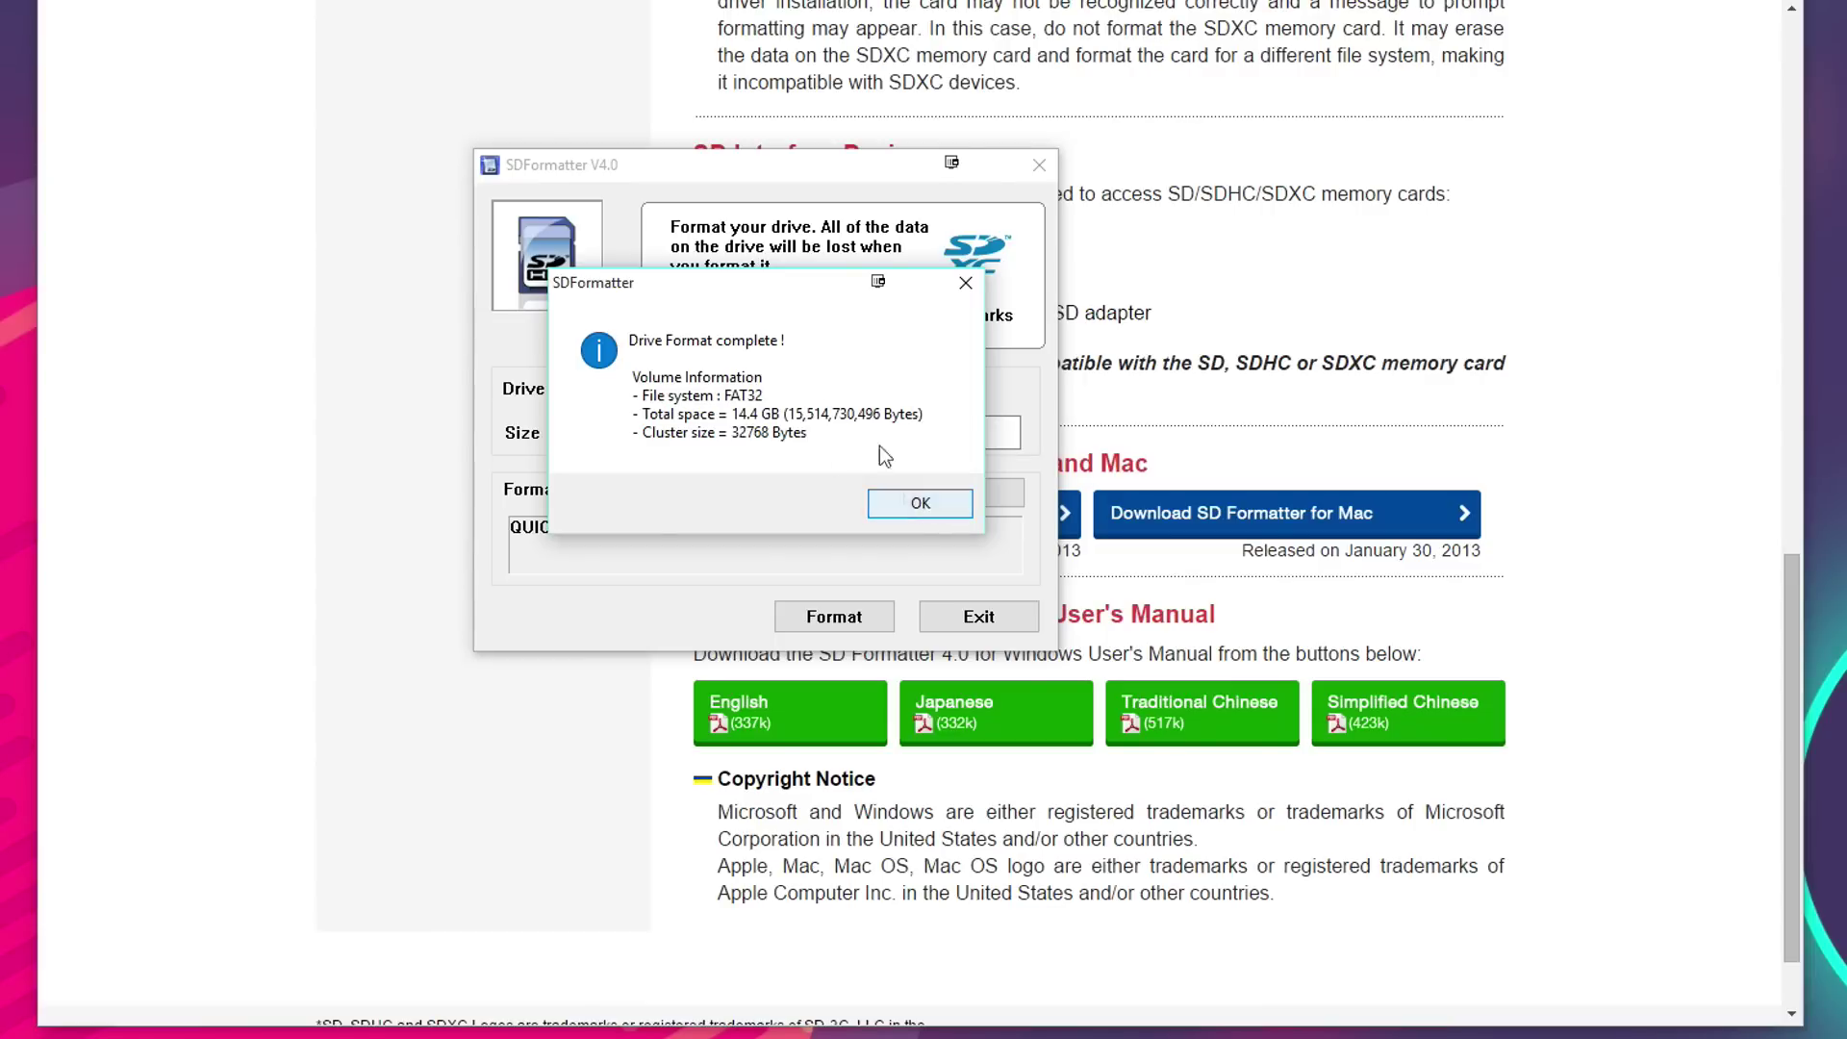
click(908, 505)
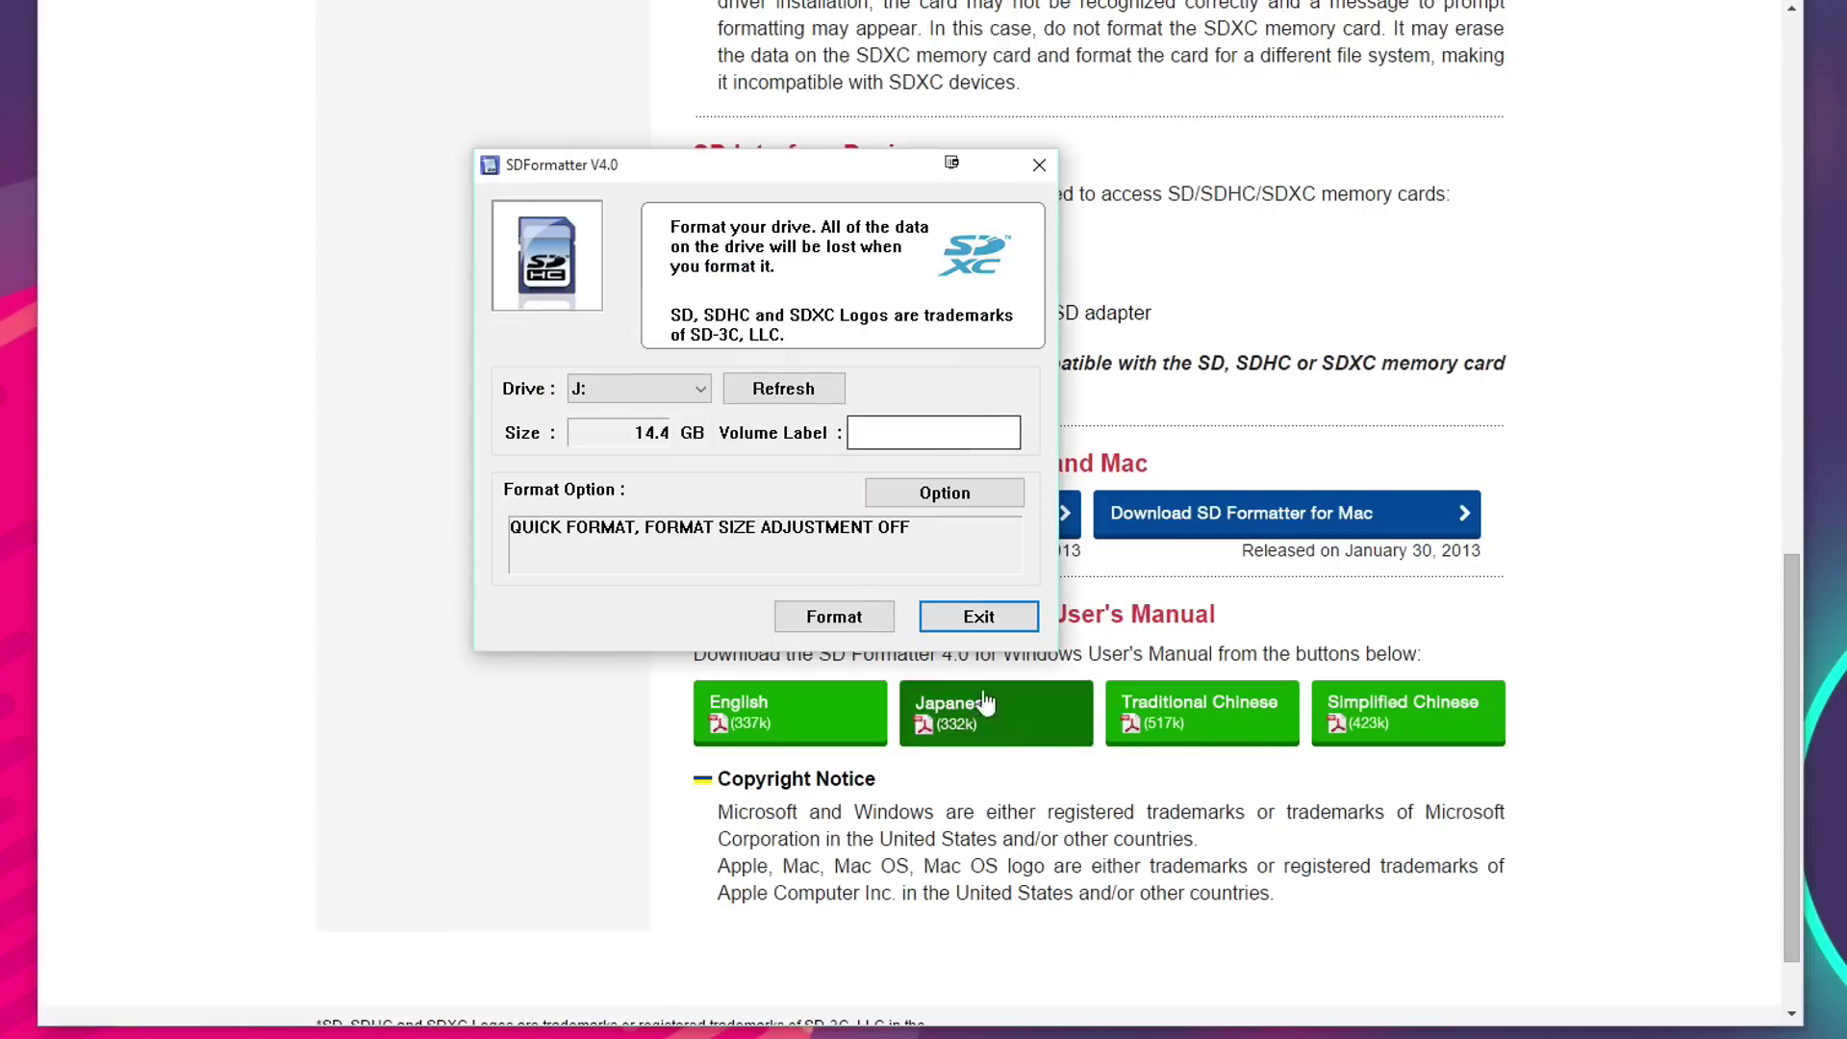
click(1040, 170)
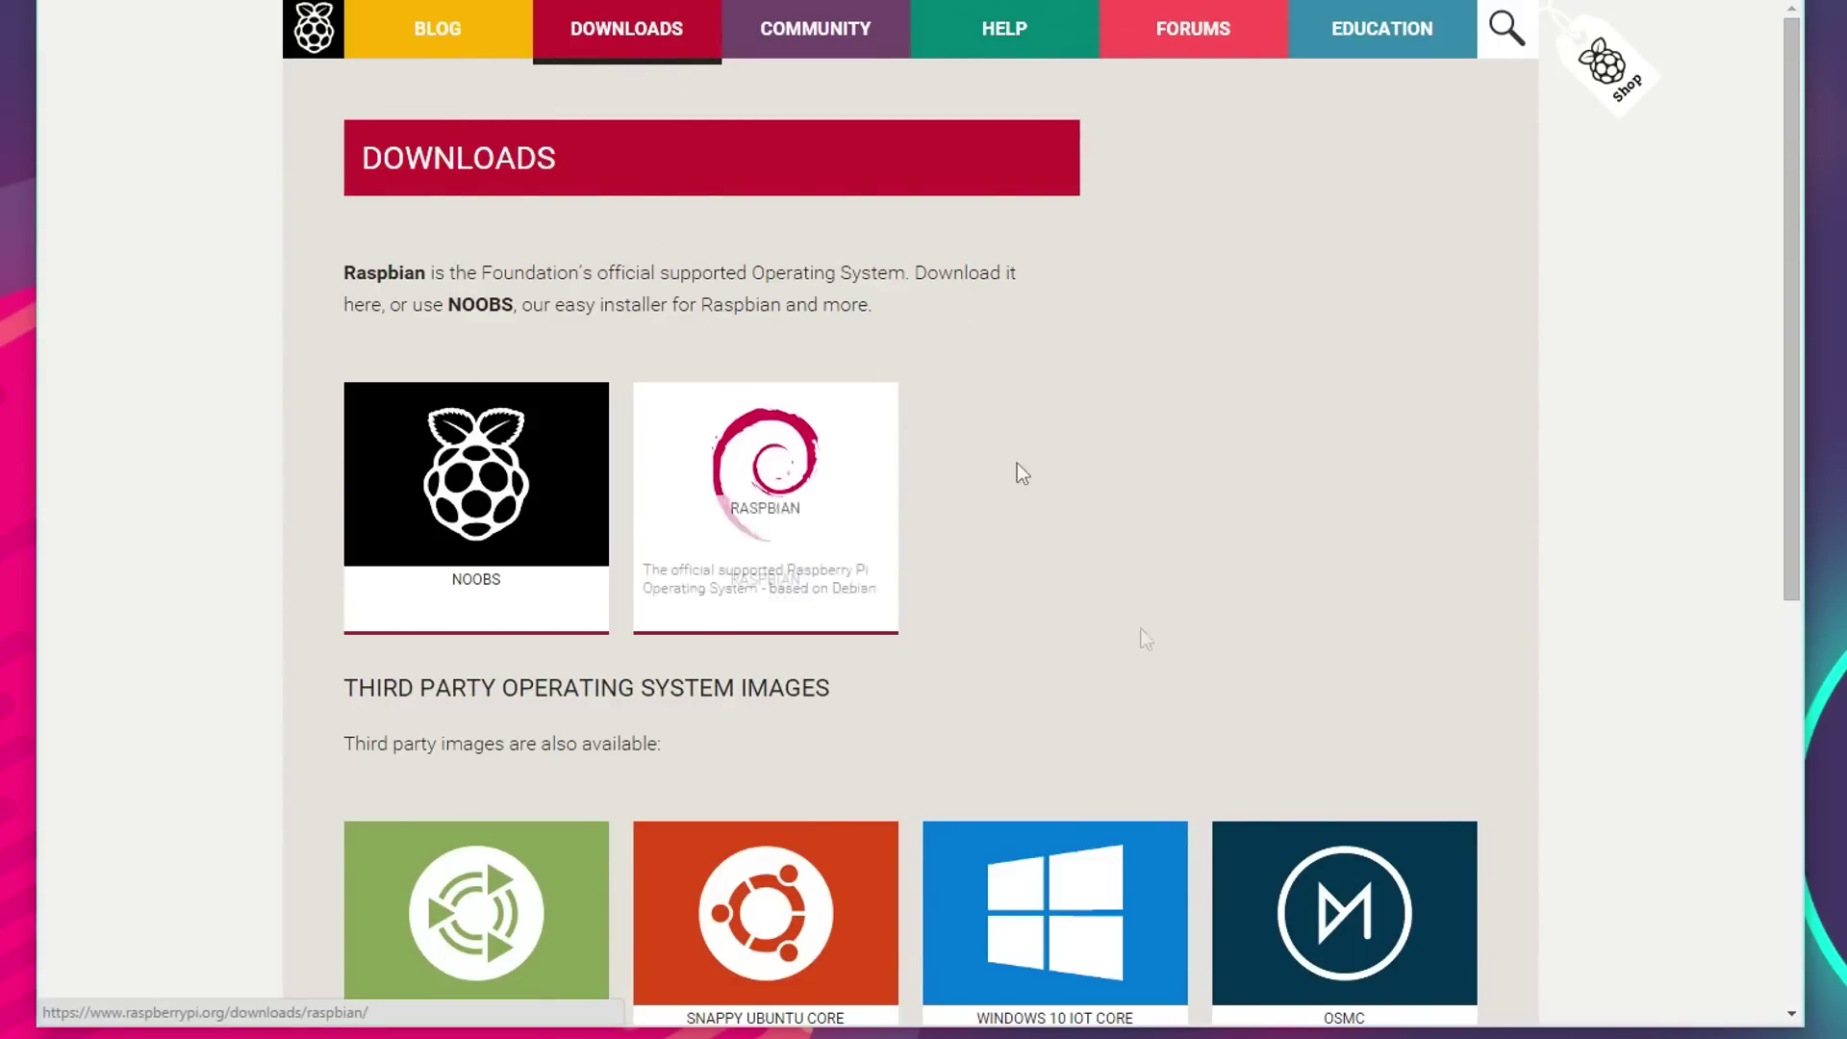
Scroll the Downloads page to the NOOBS 1.8.0 page and move the extraction window over it.
scroll(1018, 464, down, 3)
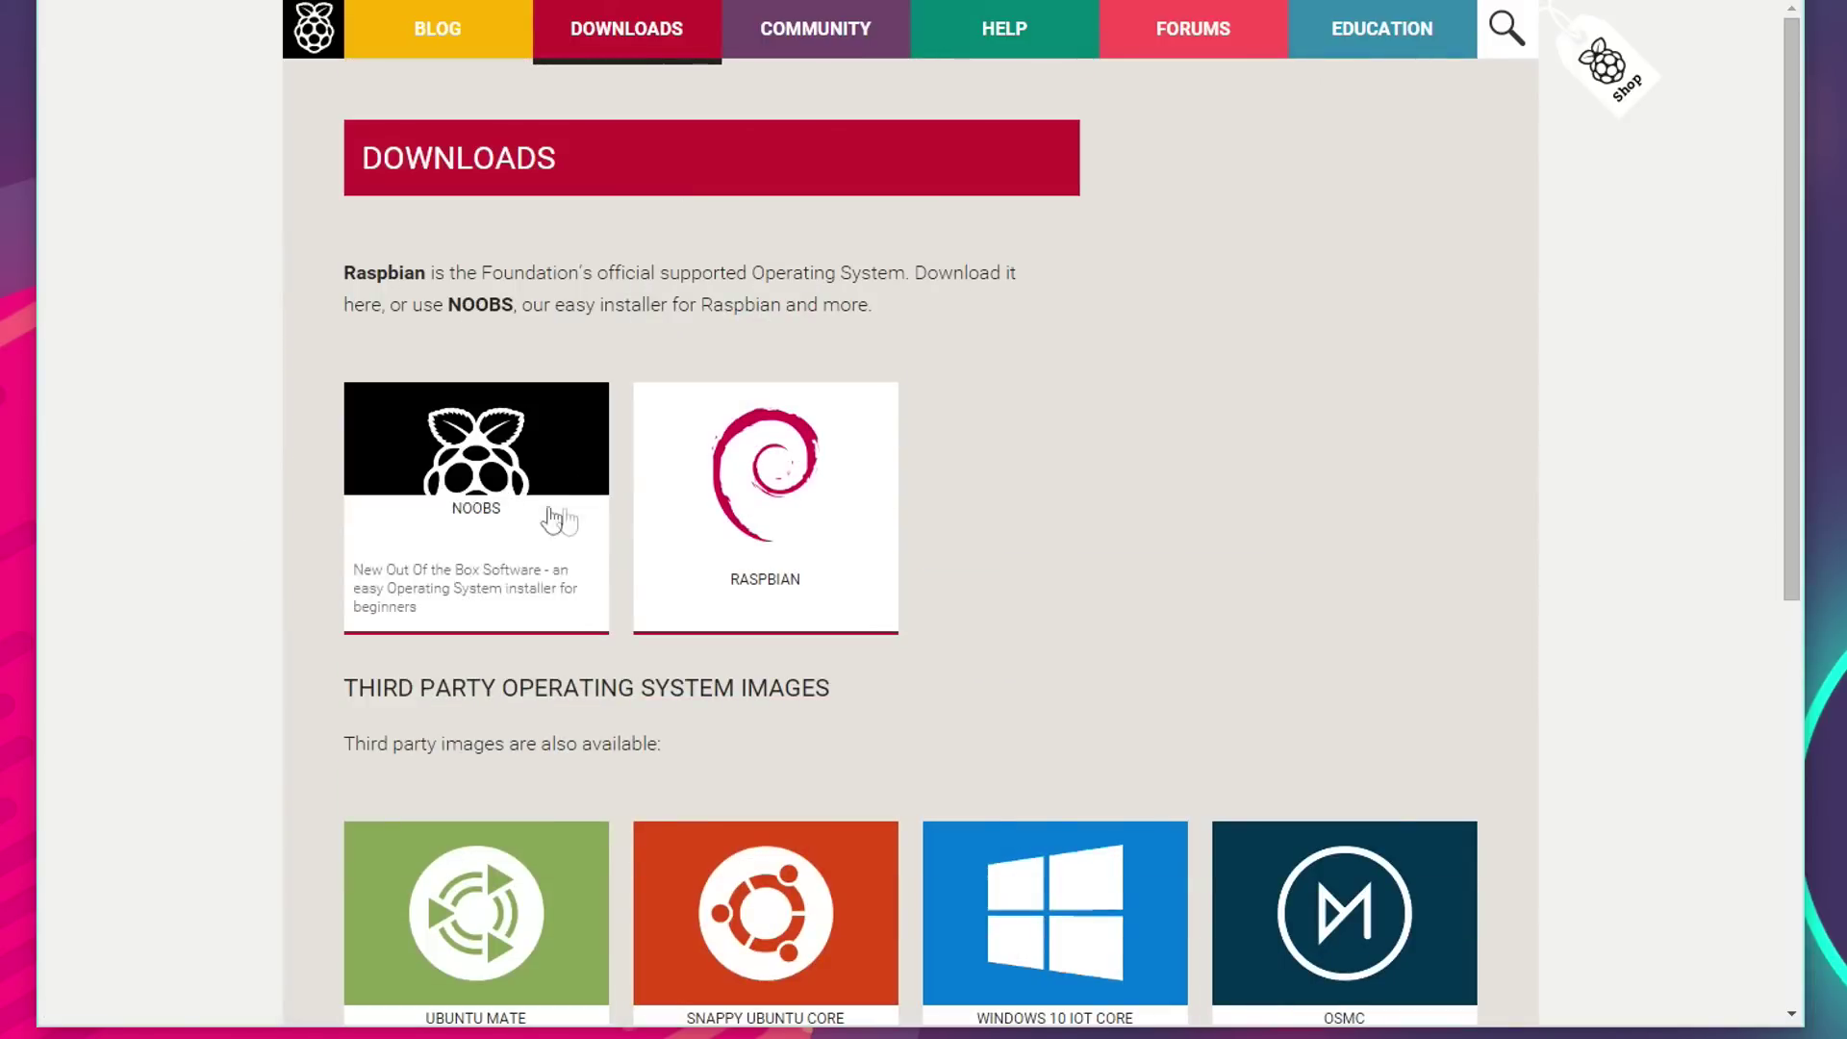
scroll(362, 540, down, 5)
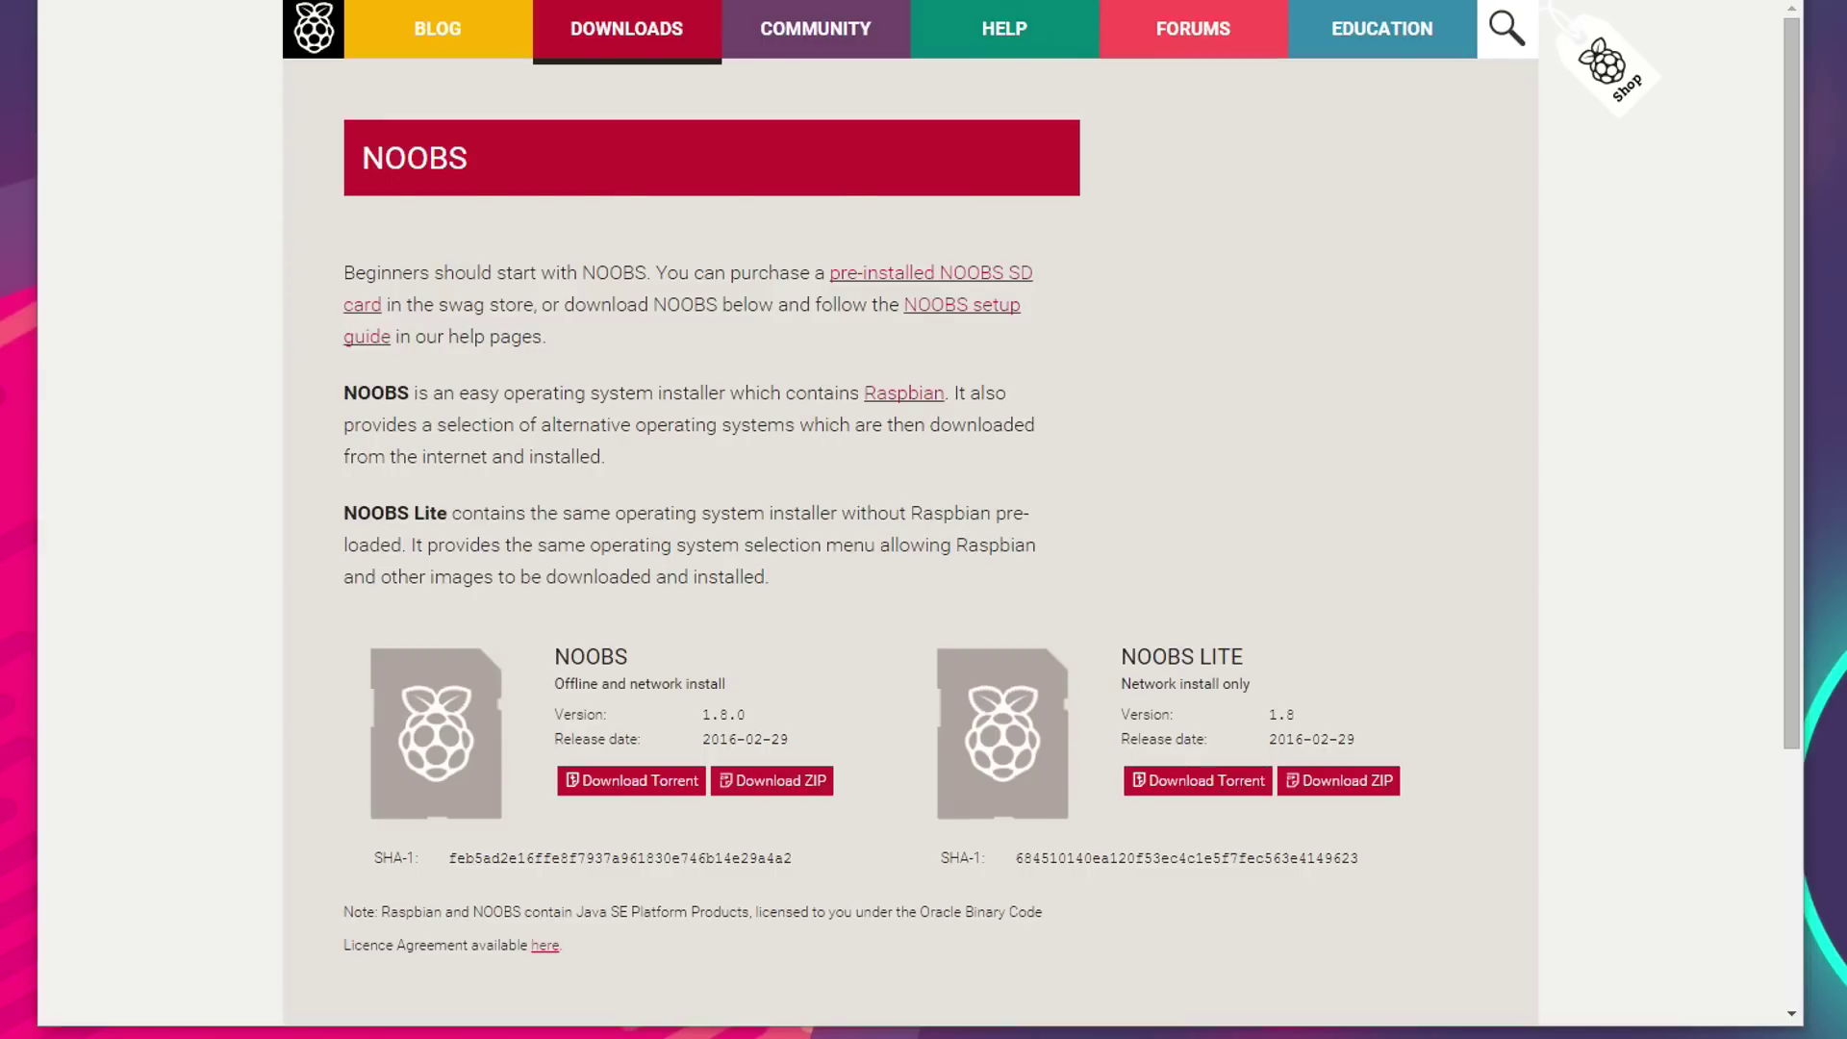
drag(1469, 183, 1094, 165)
Extract the NOOBS v1.8.0 zip to SDHC (J:\) and shift the progress windows left.
click(1373, 334)
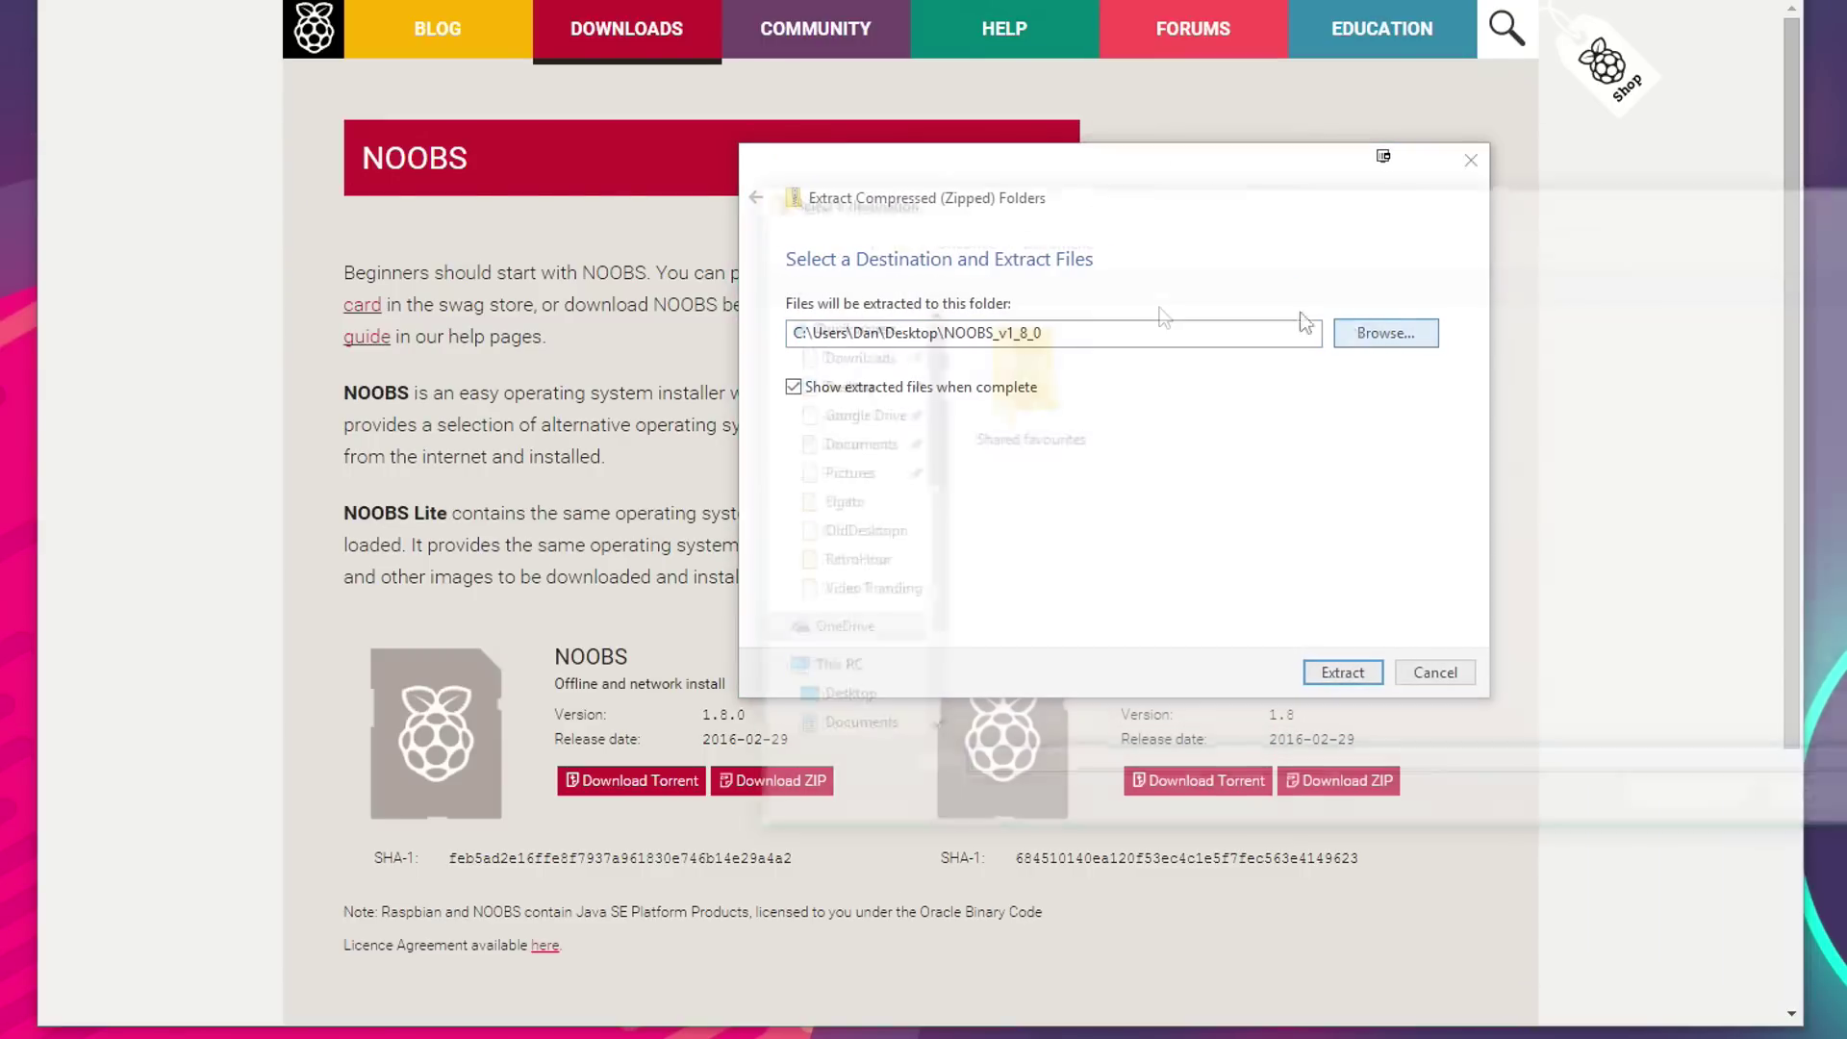
scroll(915, 621, down, 4)
scroll(915, 621, down, 3)
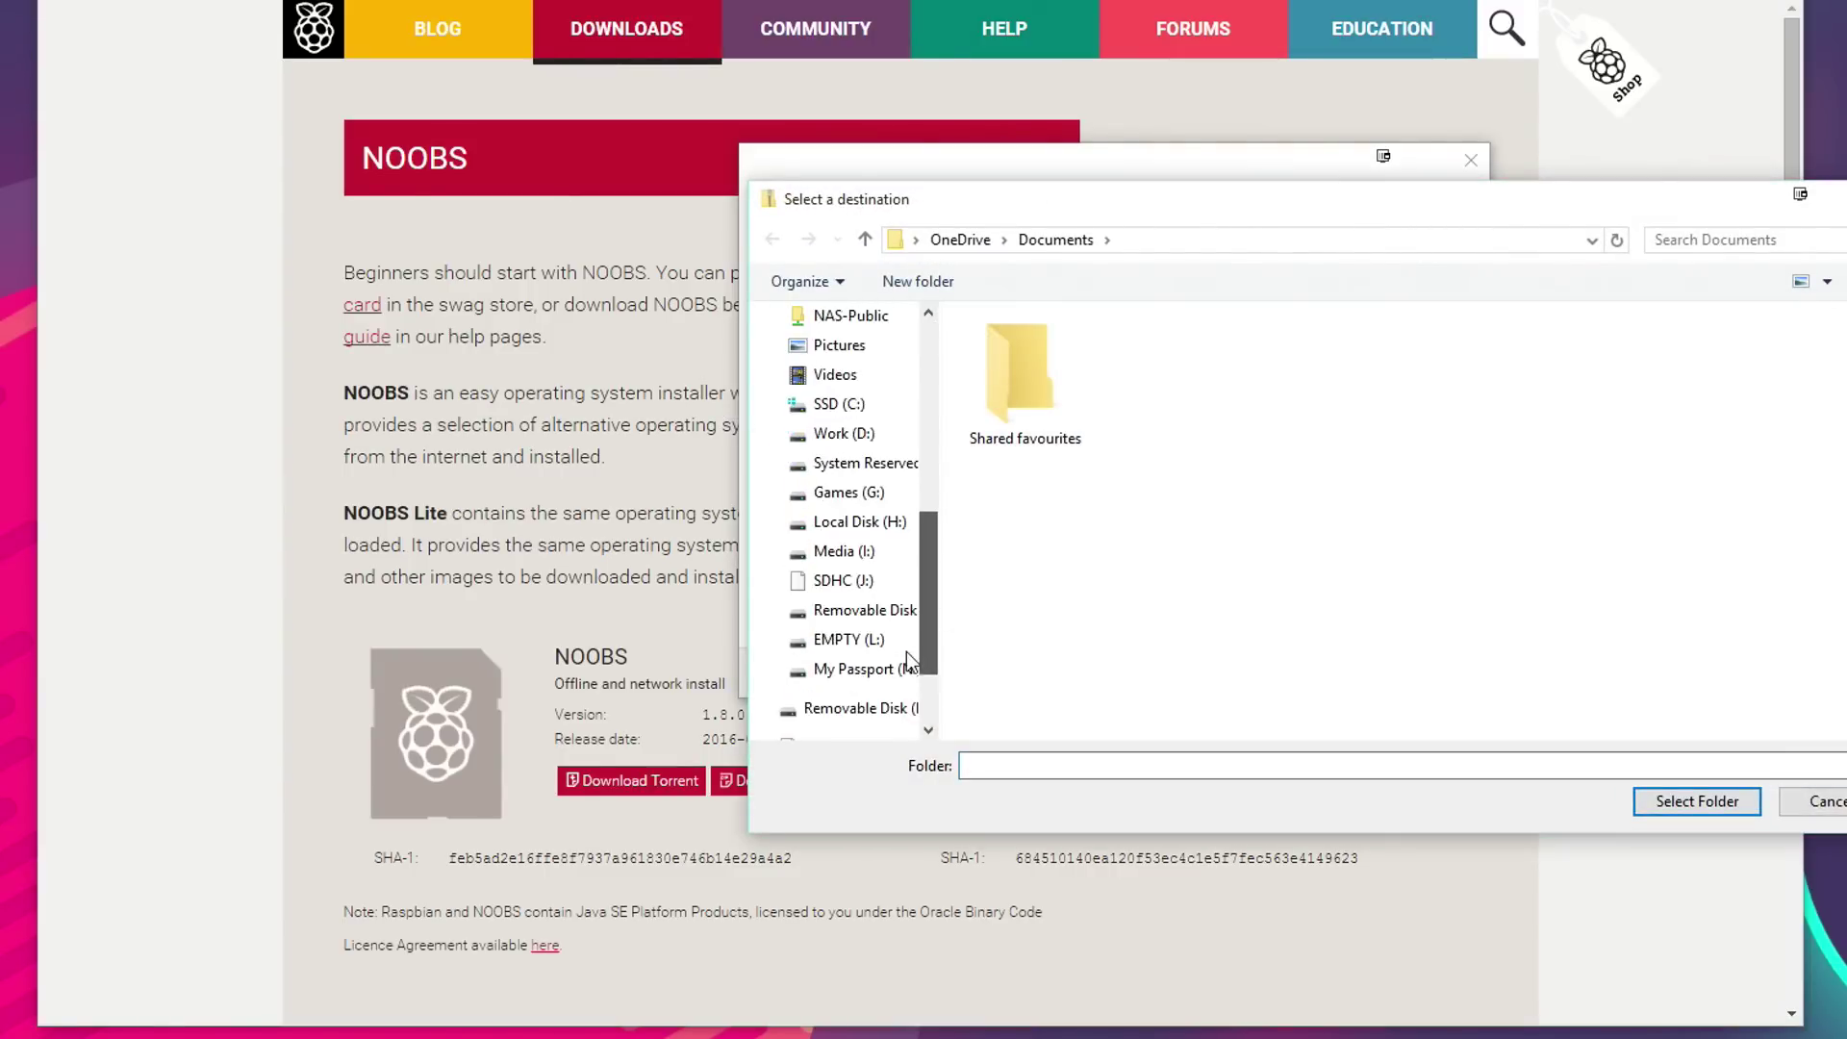
click(844, 551)
click(1695, 801)
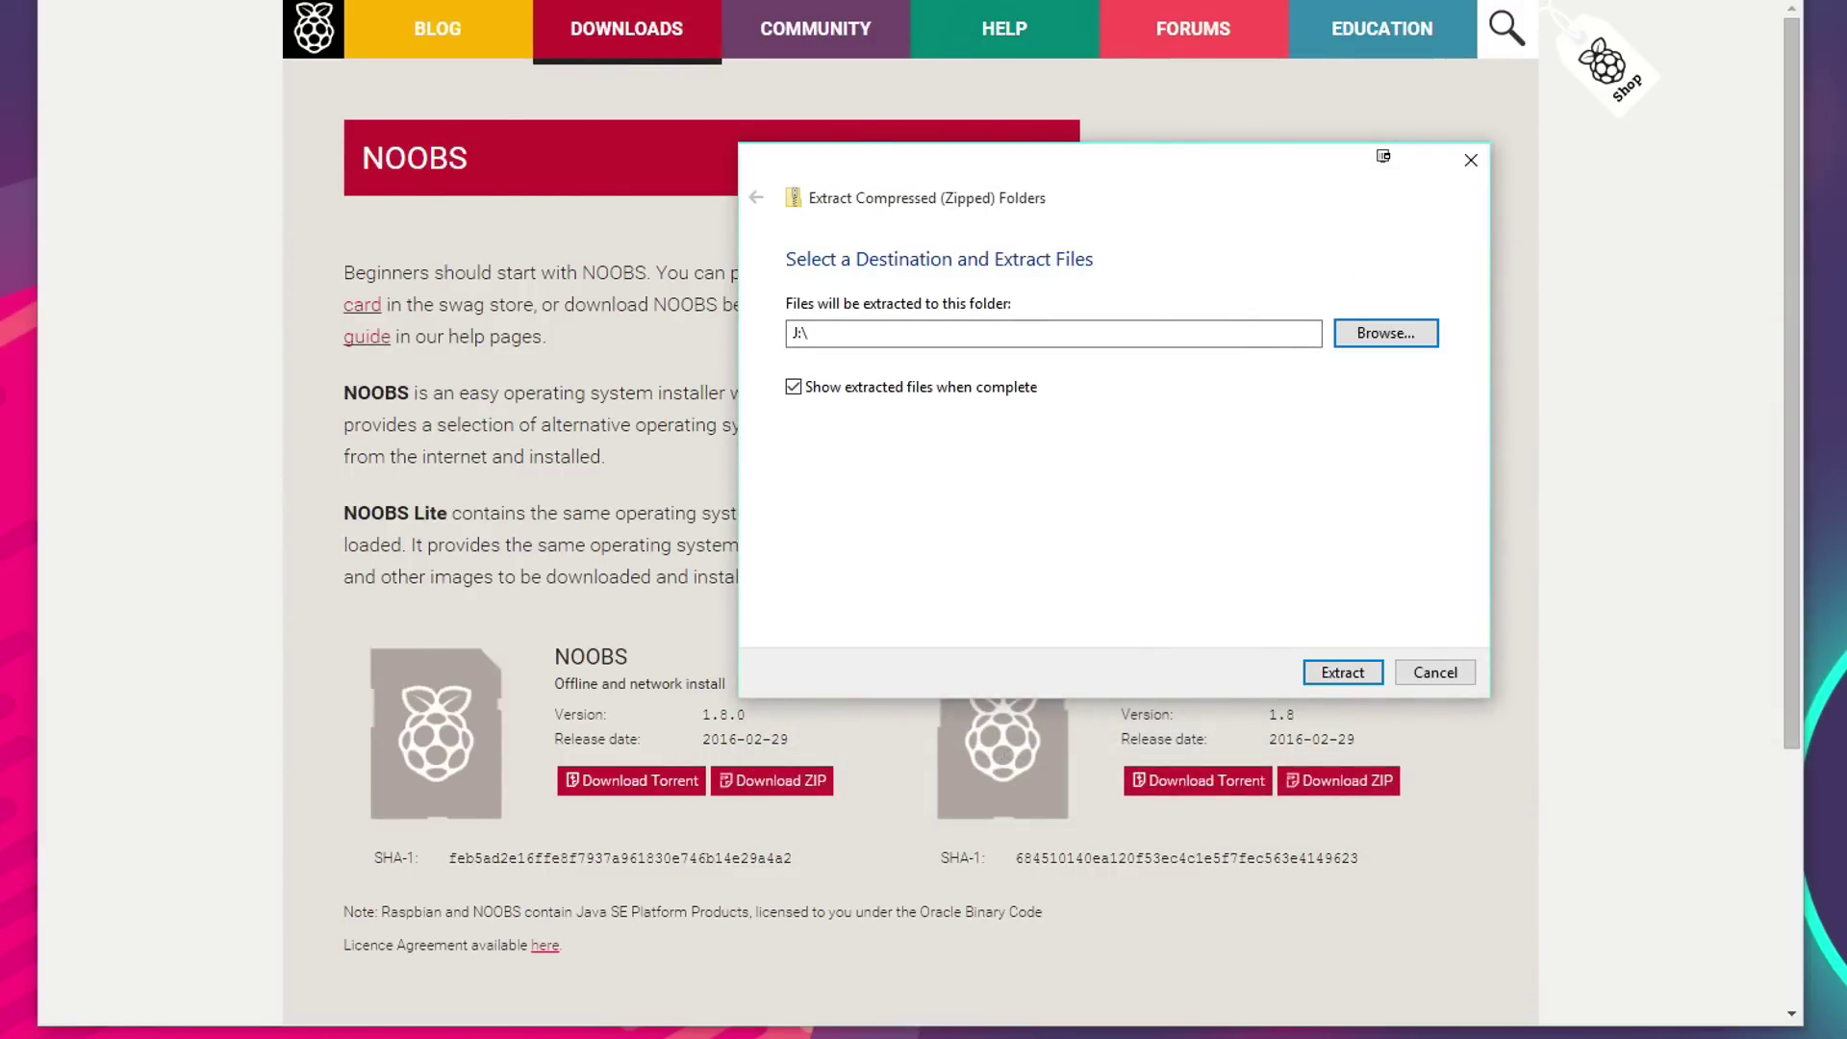
click(1347, 671)
drag(986, 176, 919, 162)
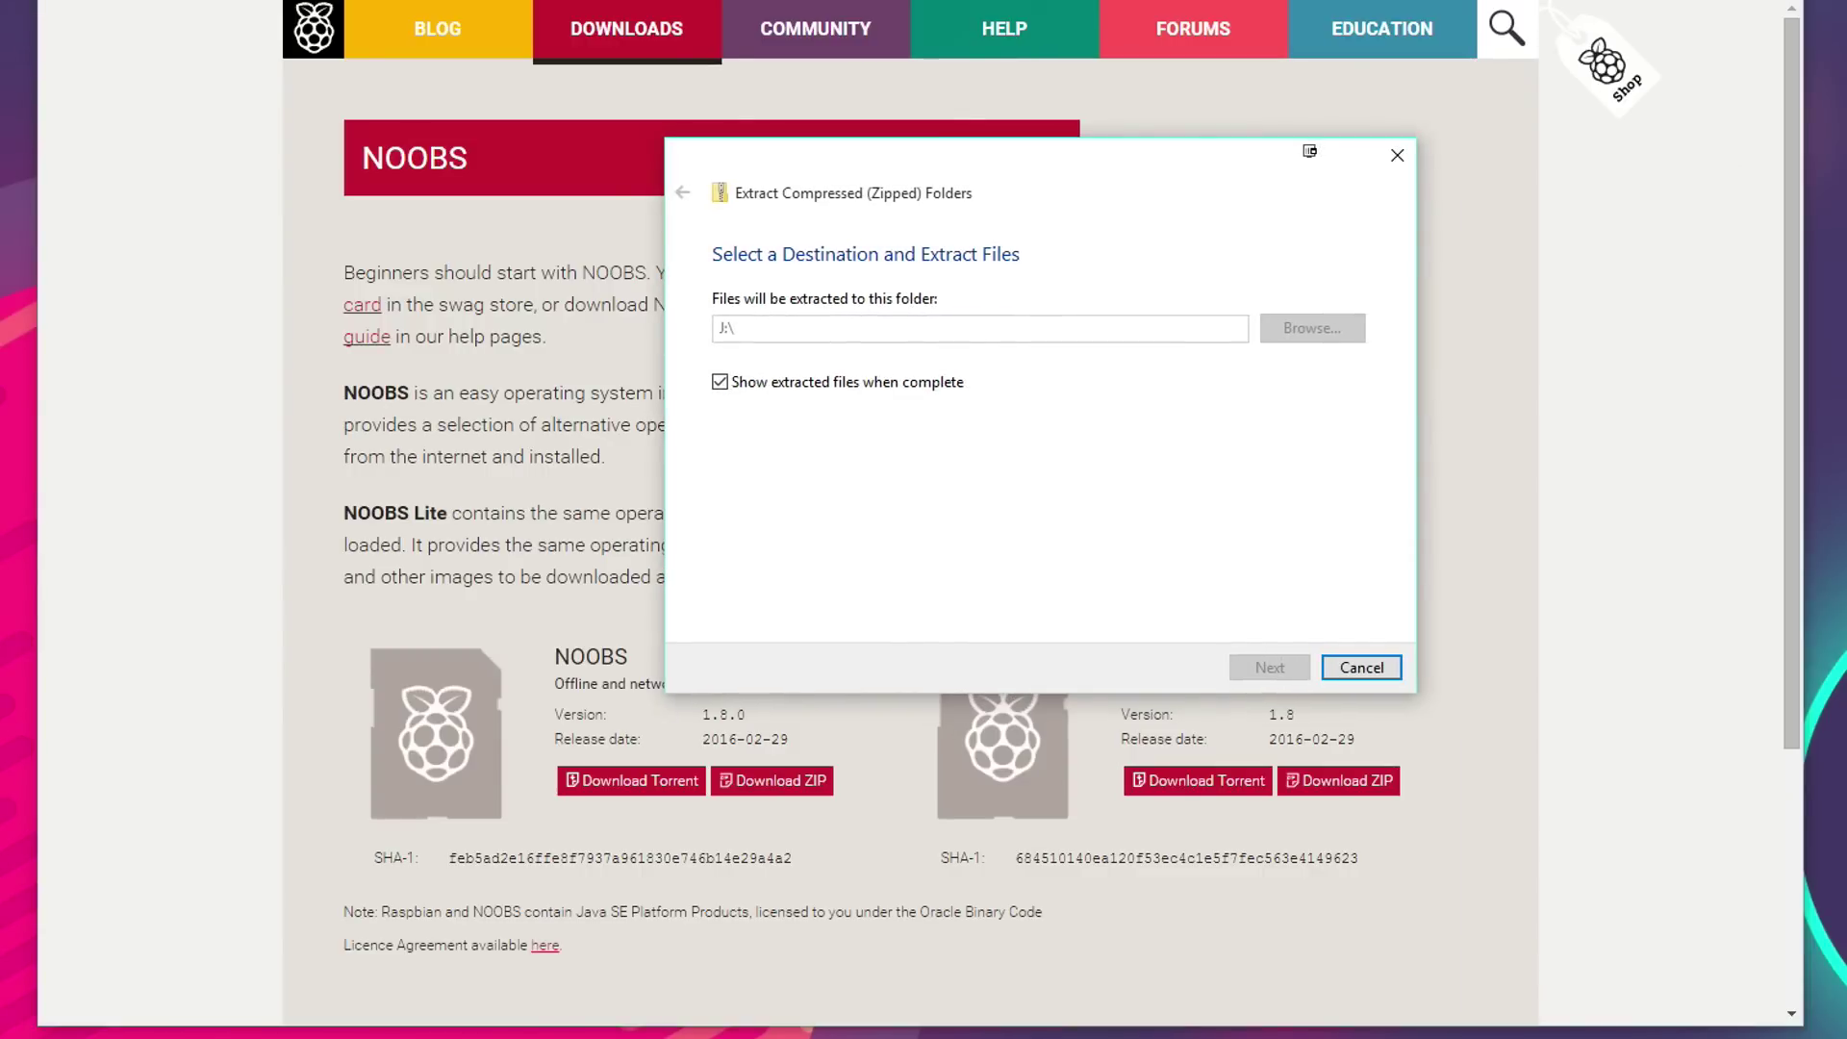
drag(1597, 166, 948, 196)
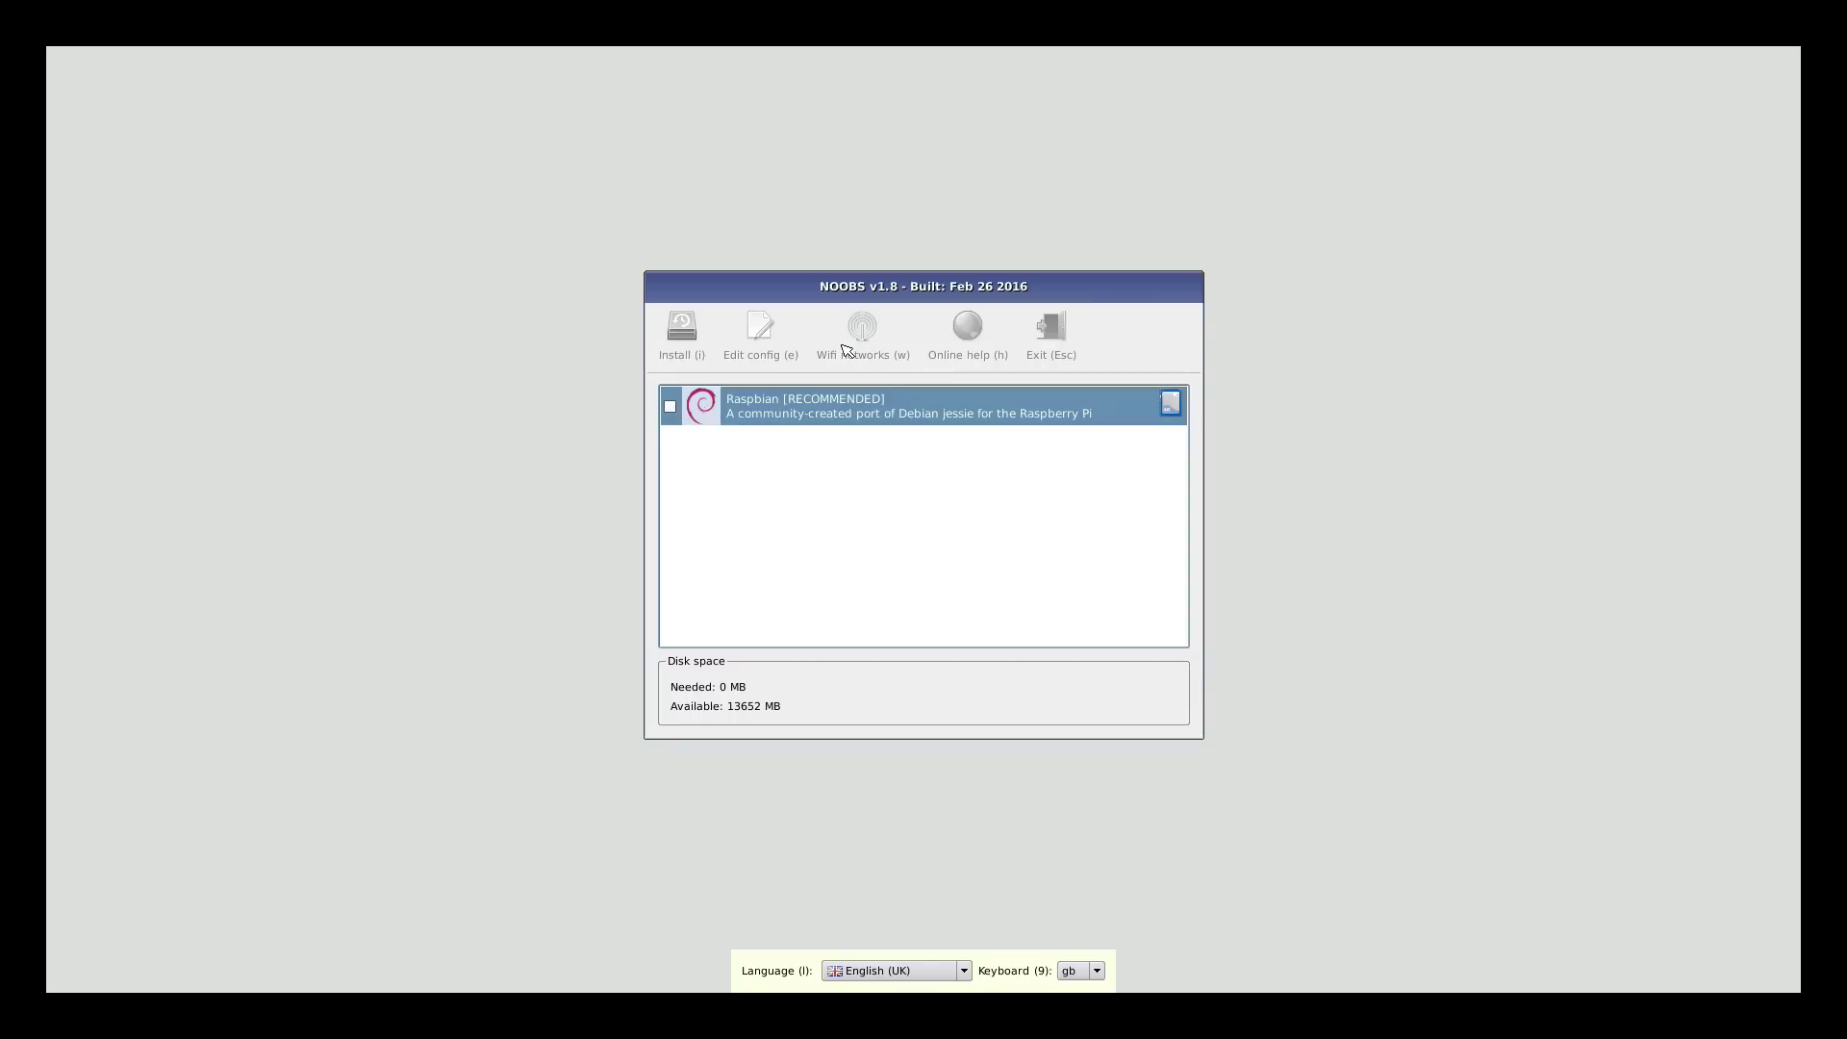
Toggle Raspbian on and off in the NOOBS list, leaving nothing selected and 0 MB needed.
click(671, 407)
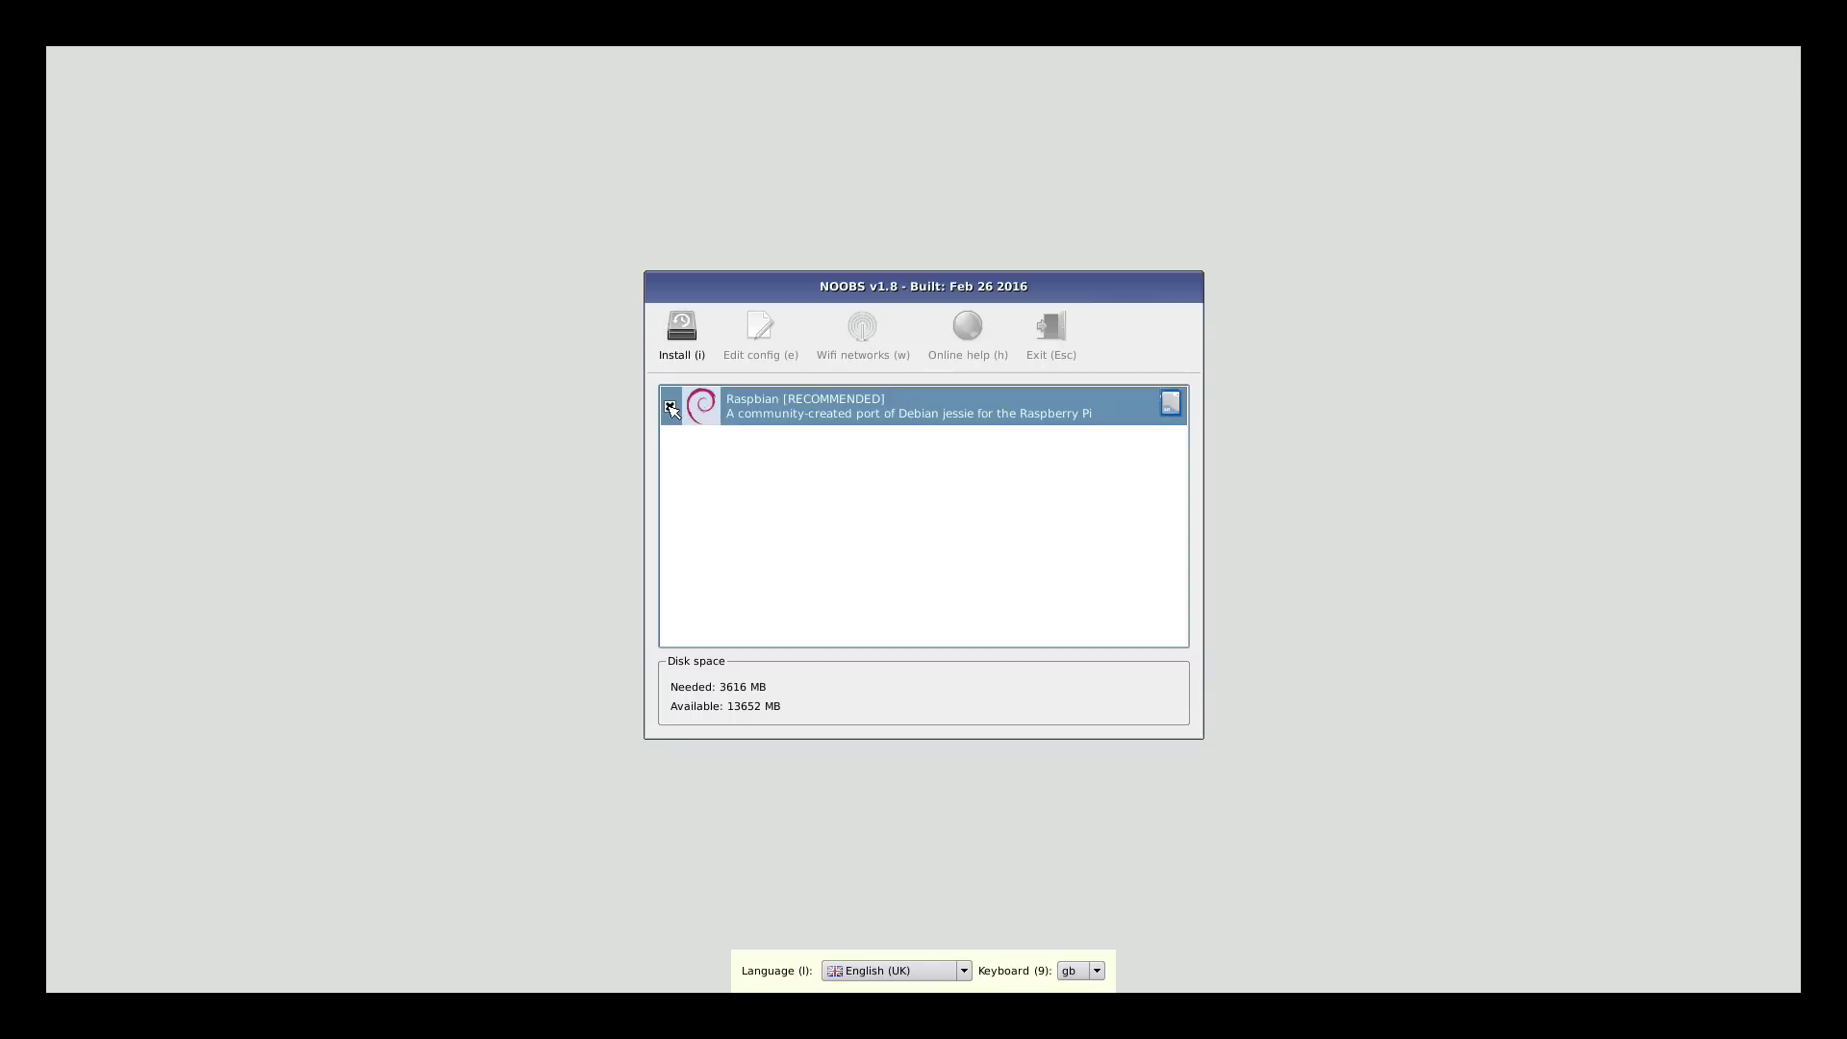
click(670, 407)
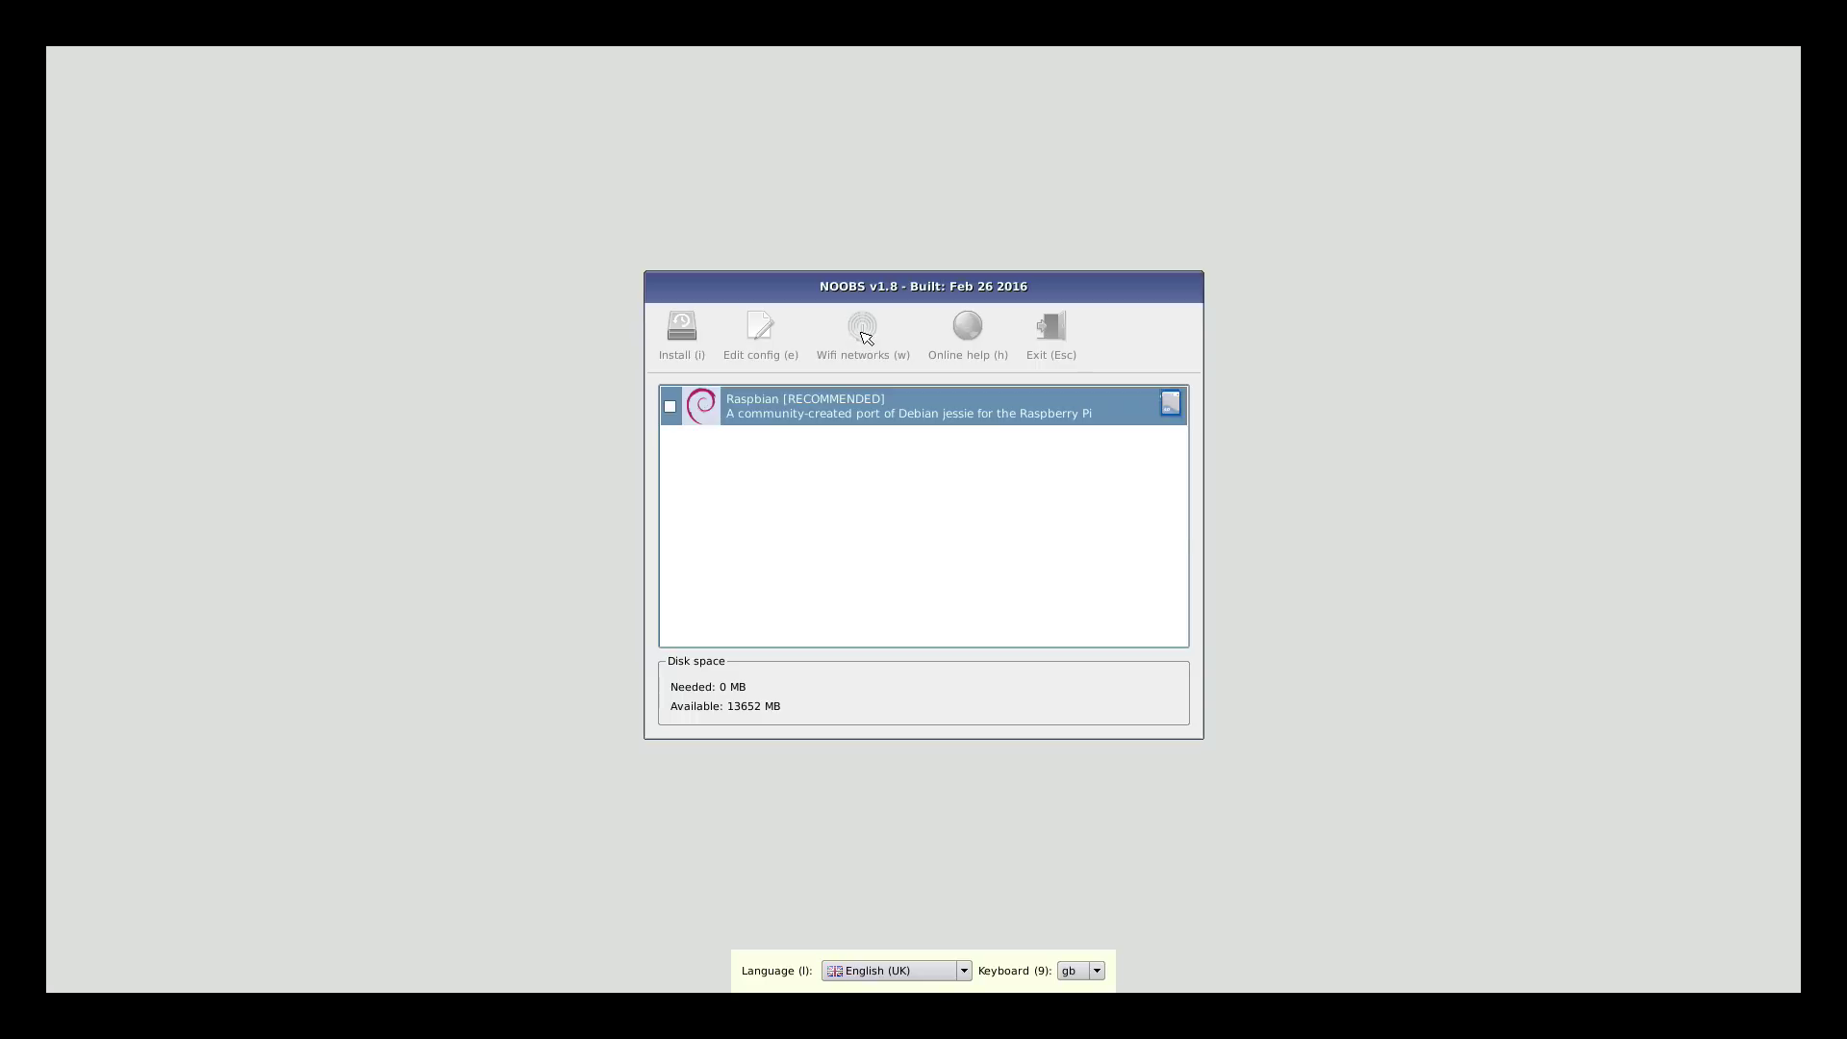
click(1158, 418)
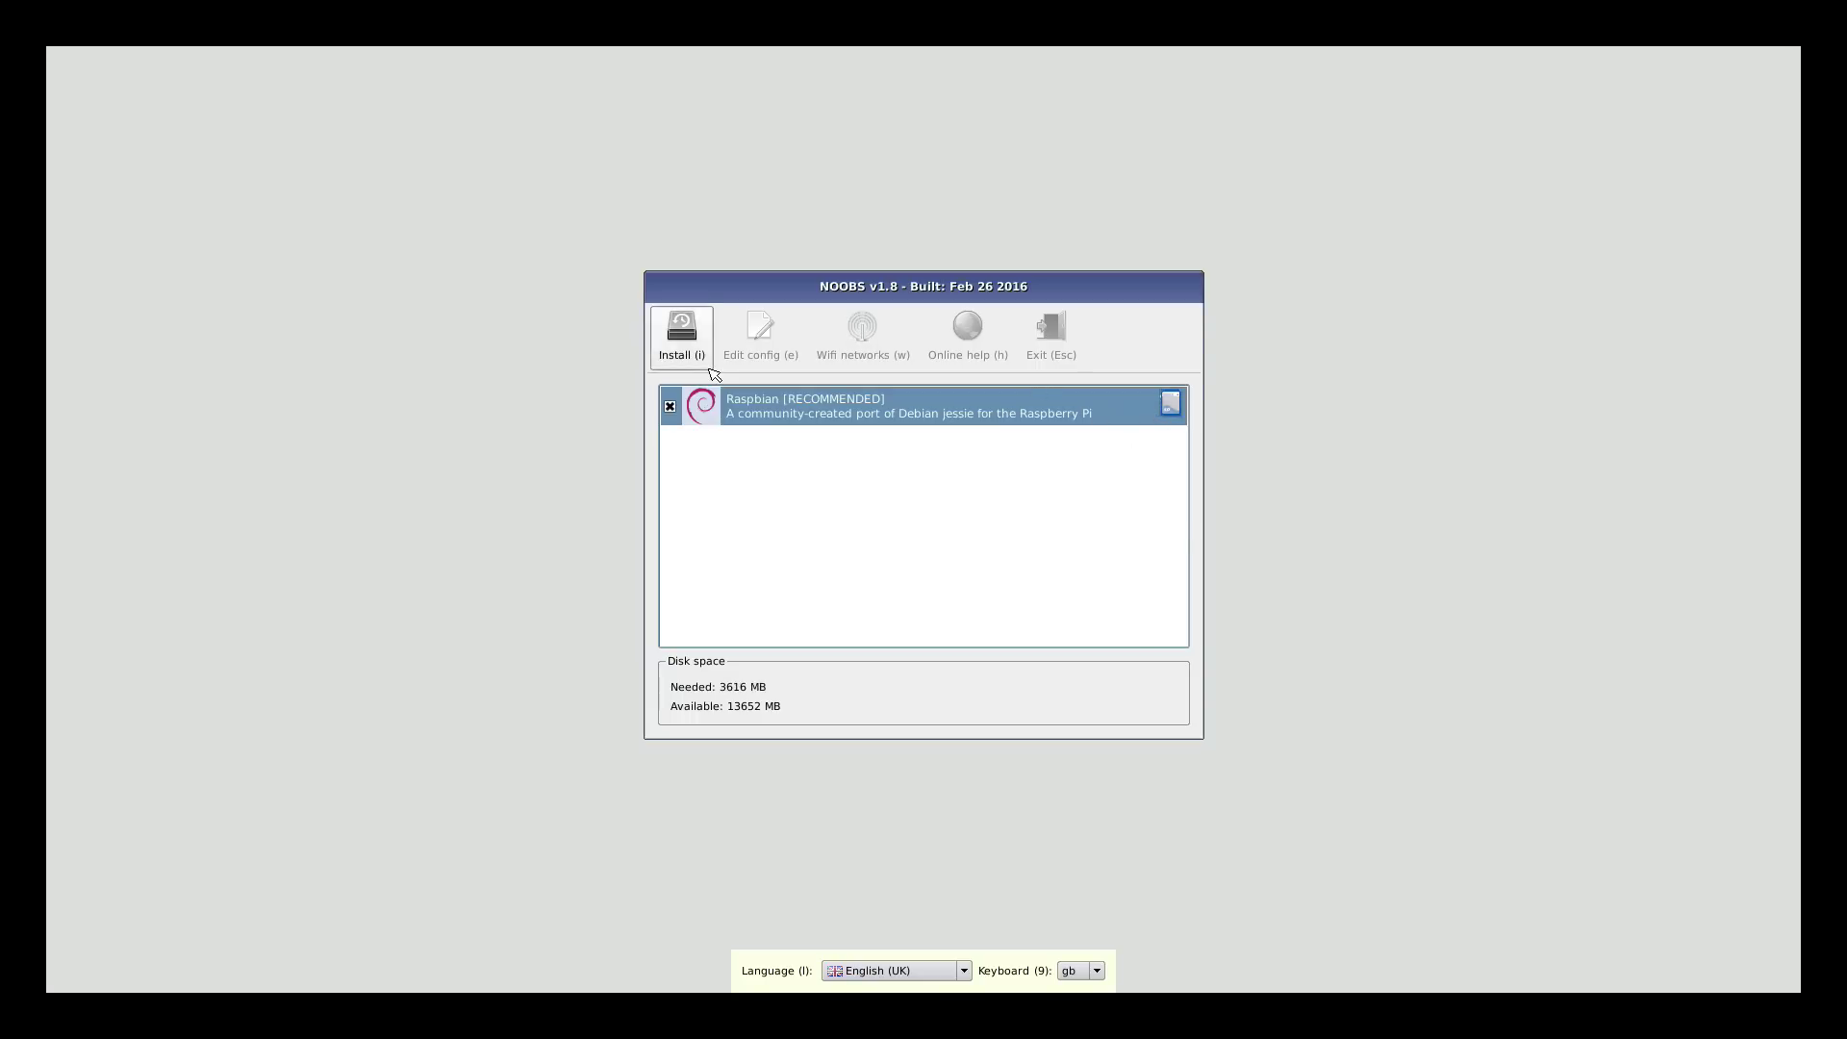
click(672, 408)
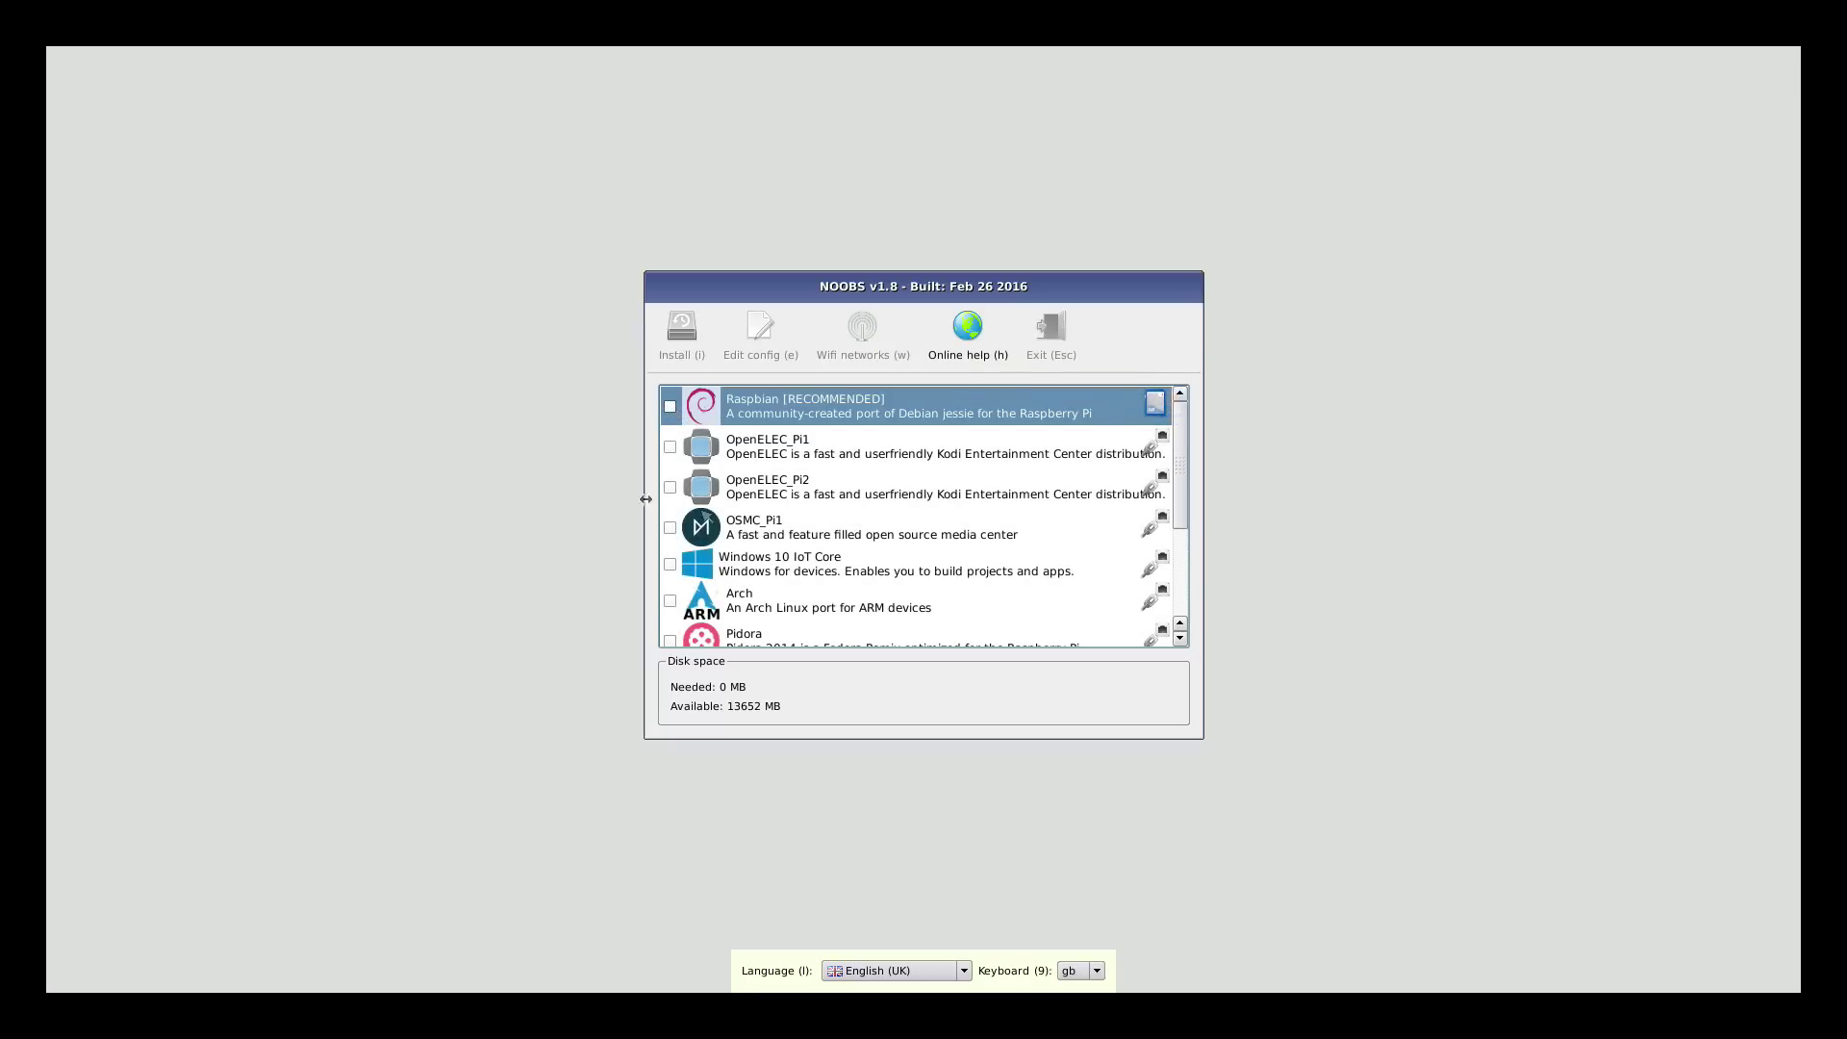
Tick Raspbian for installation in the NOOBS operating system list.
scroll(886, 462, down, 3)
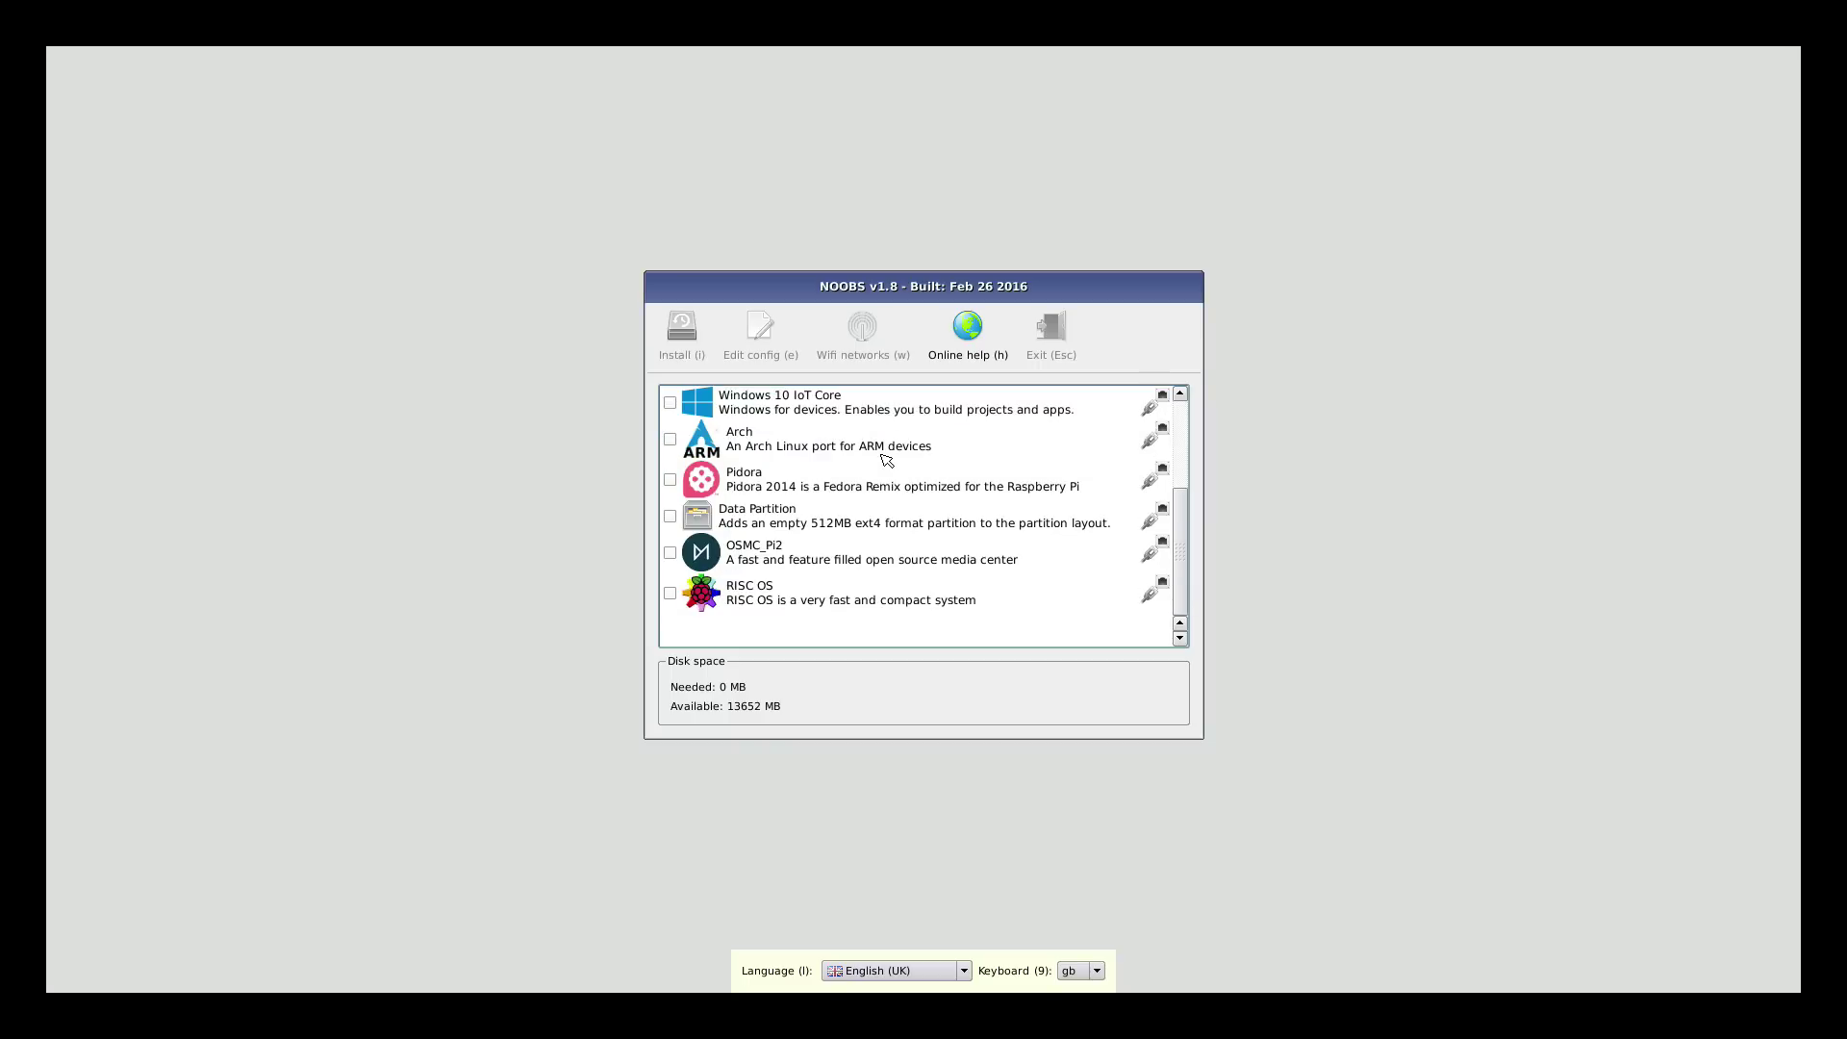
scroll(878, 476, up, 3)
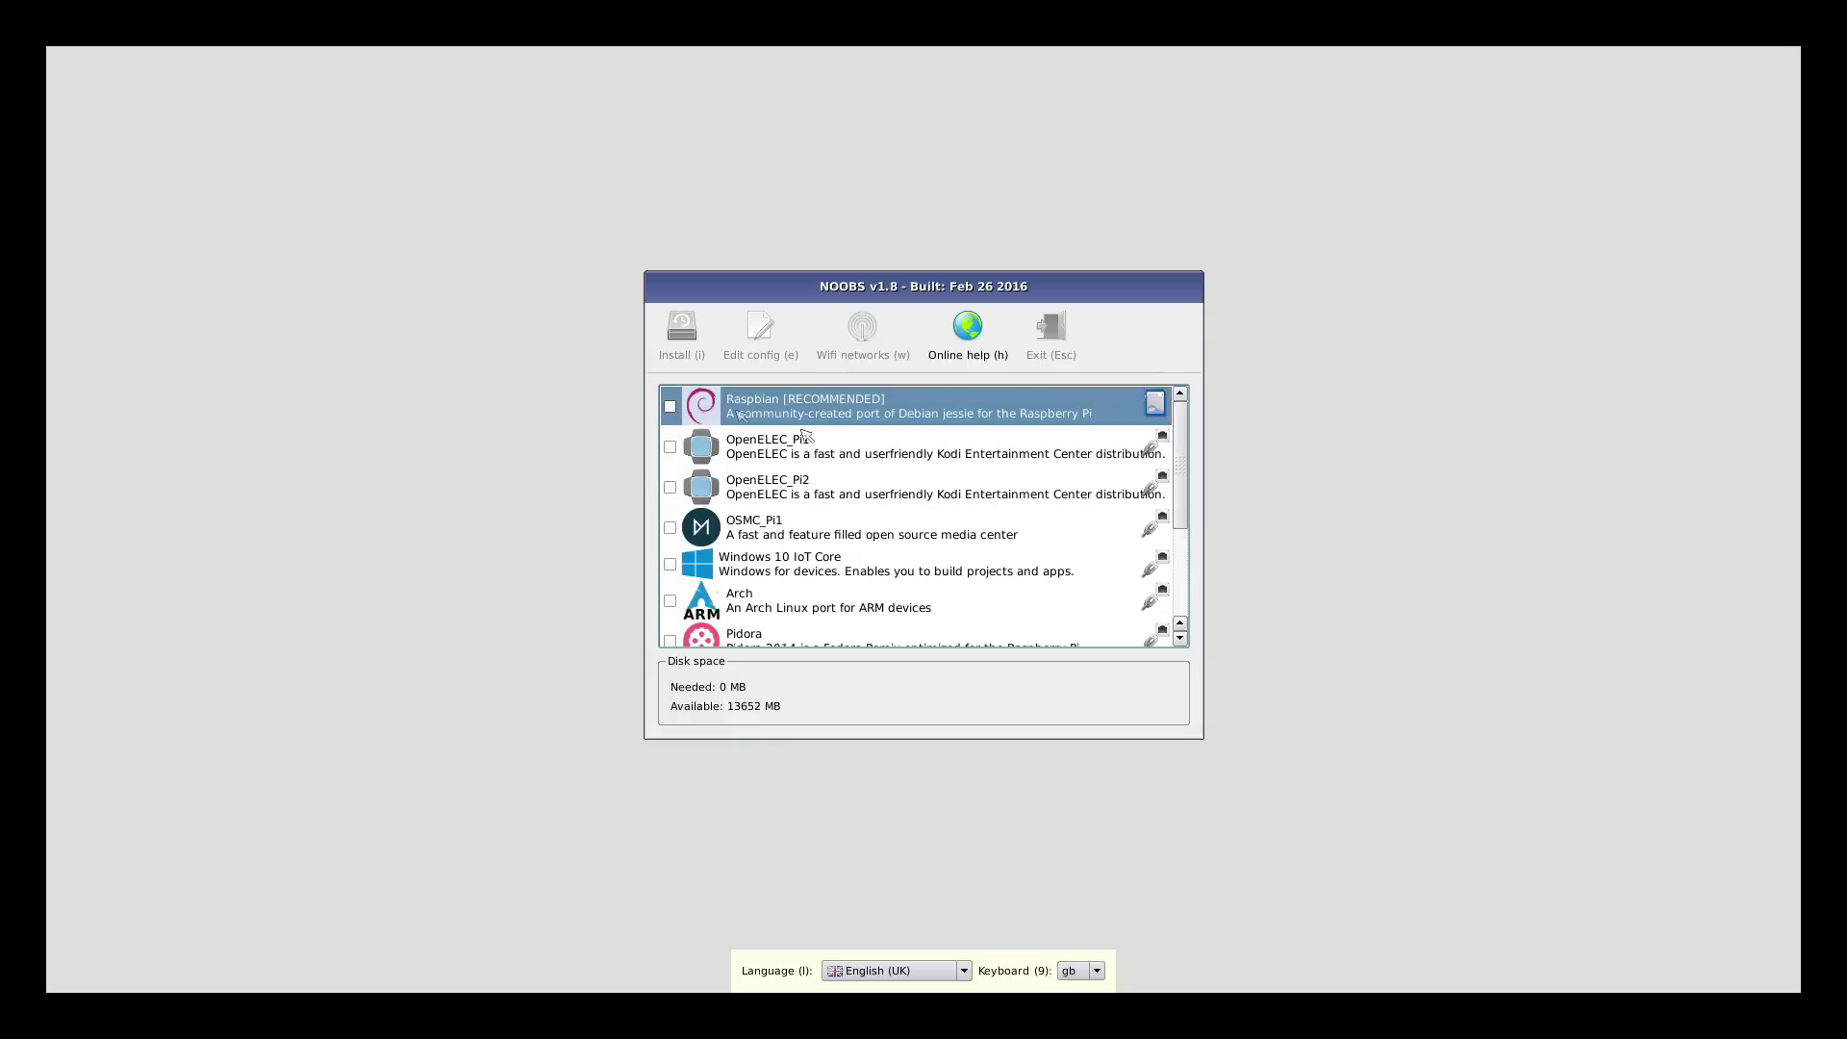
scroll(807, 486, down, 1)
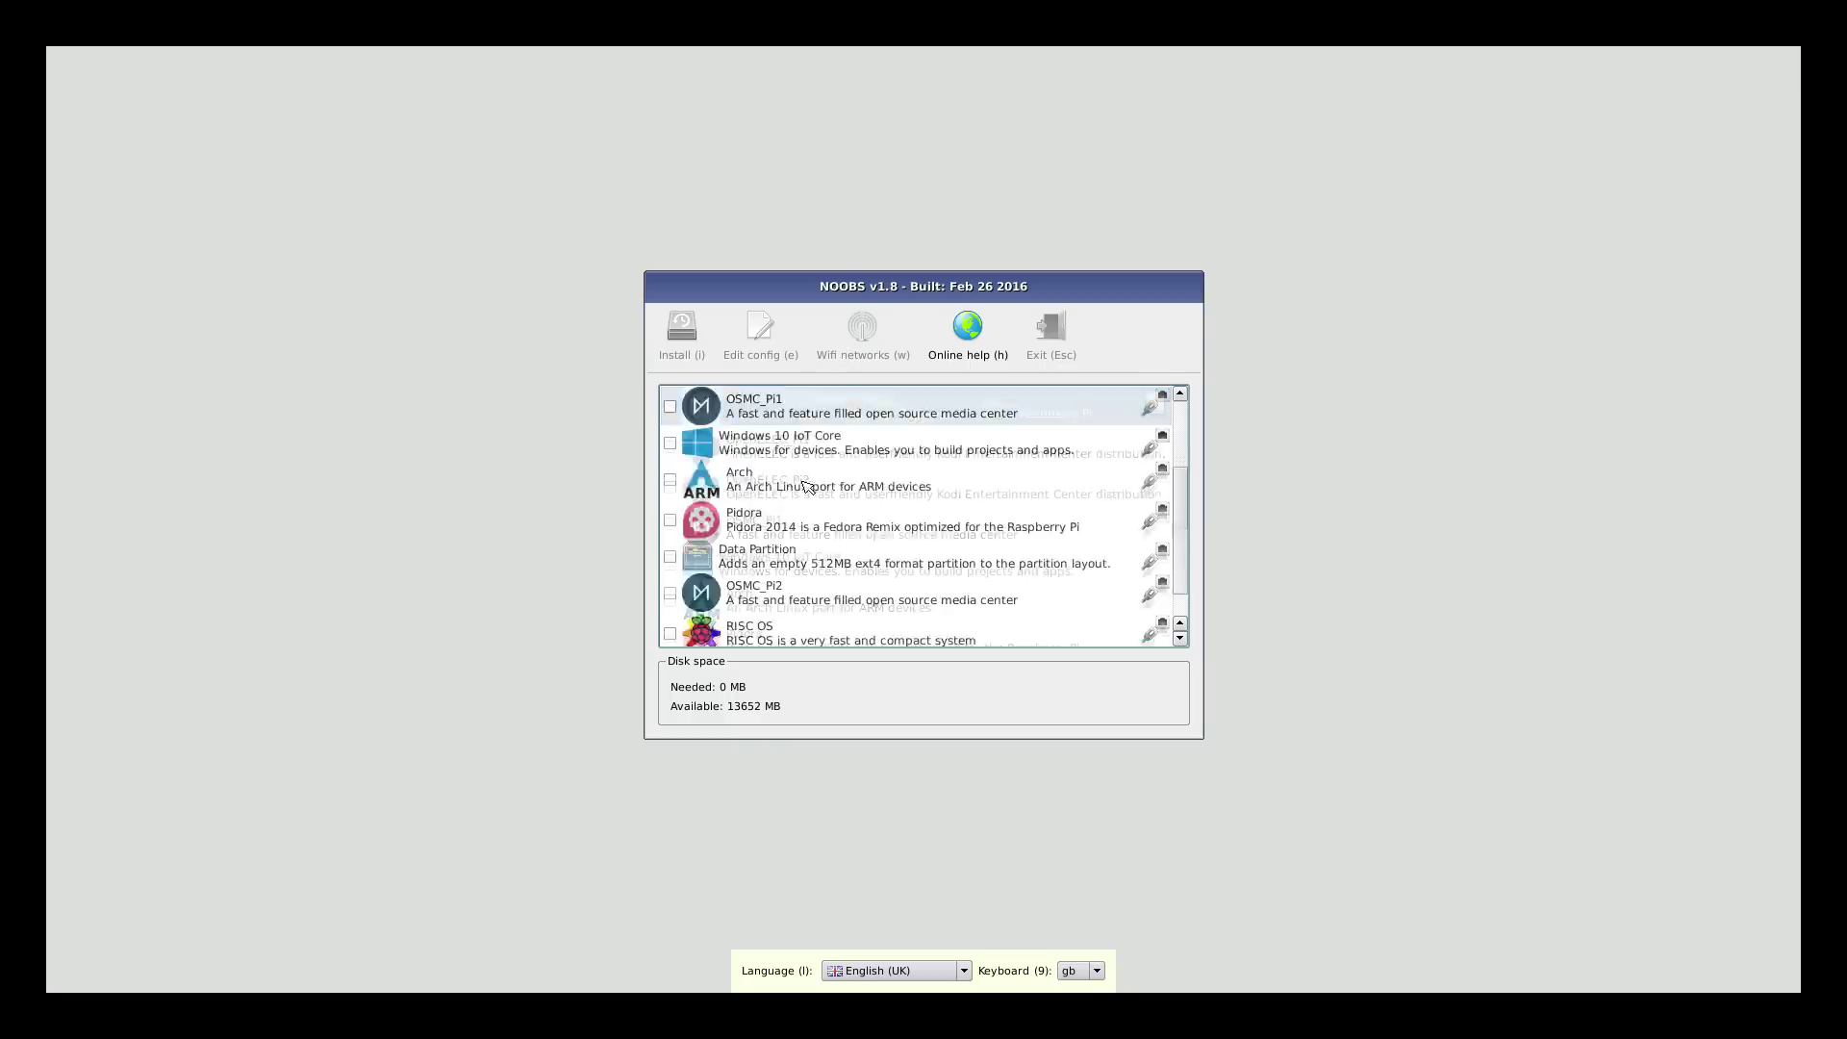
scroll(787, 538, up, 2)
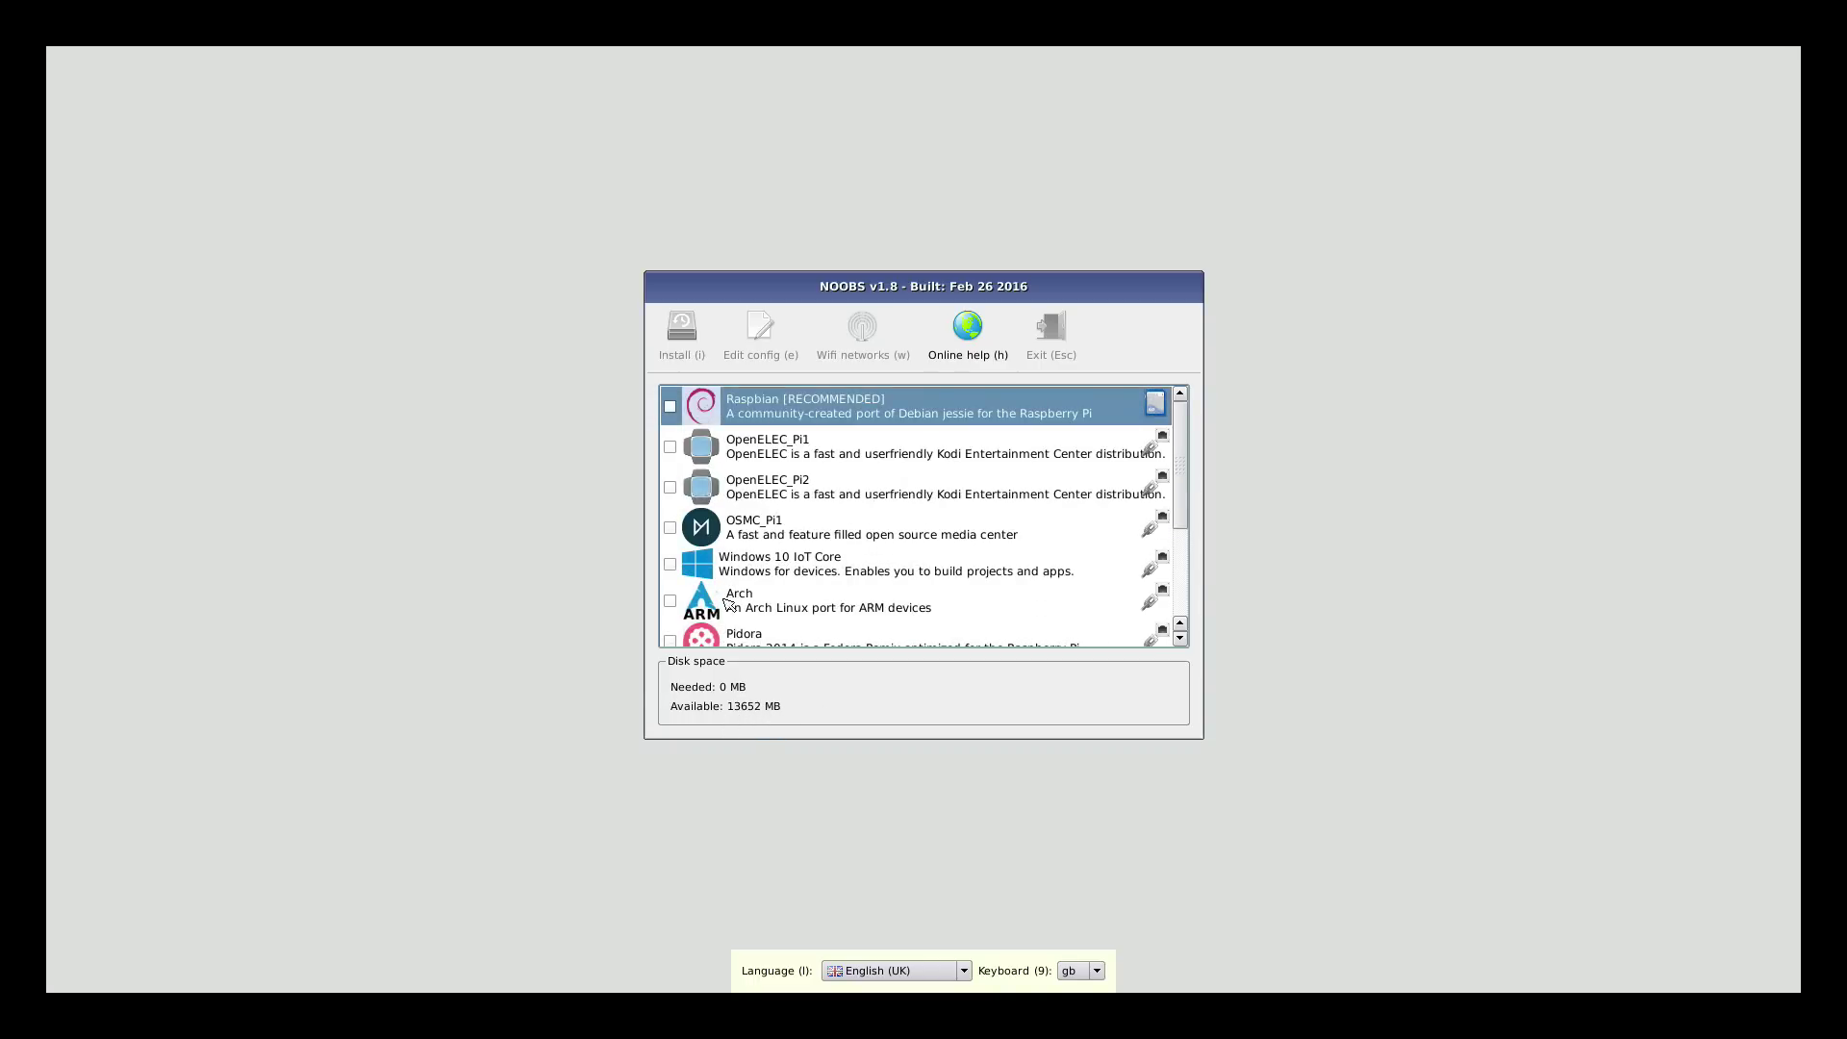
click(671, 407)
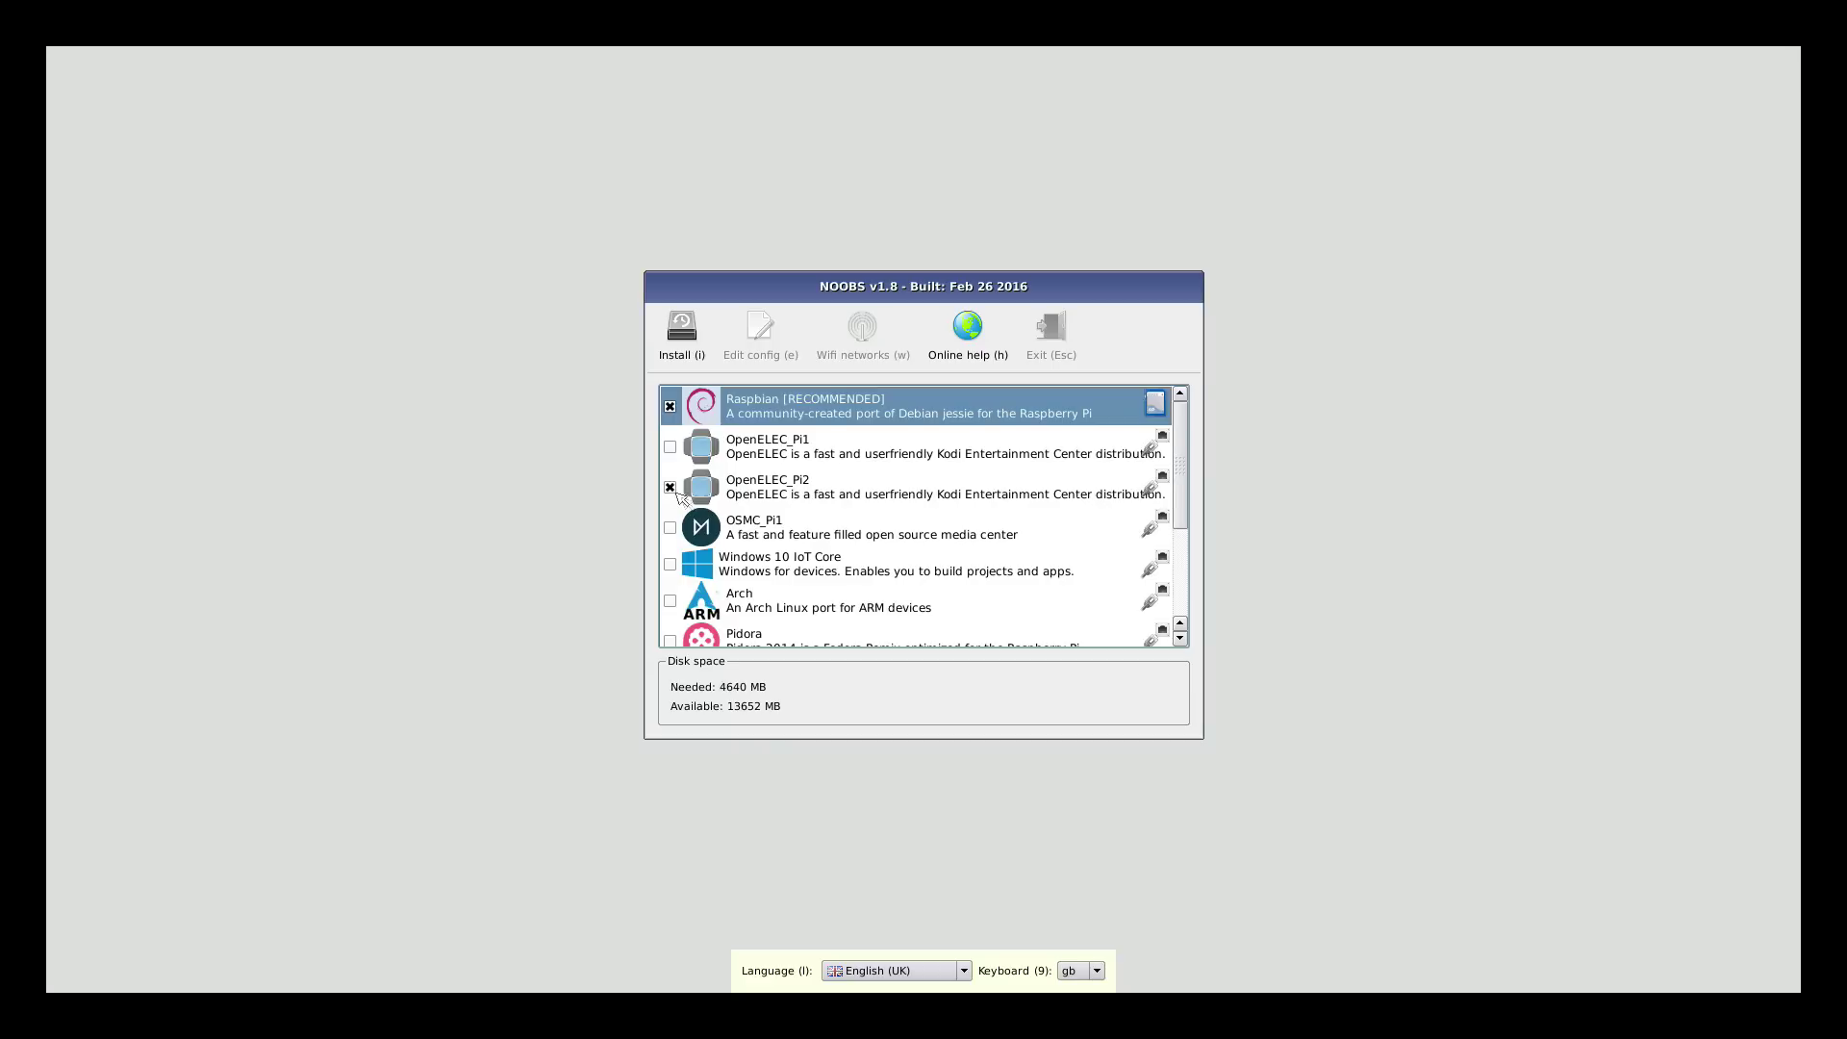
Tick a further operating system lower in the list, bringing needed space to 7205 MB.
scroll(813, 553, down, 2)
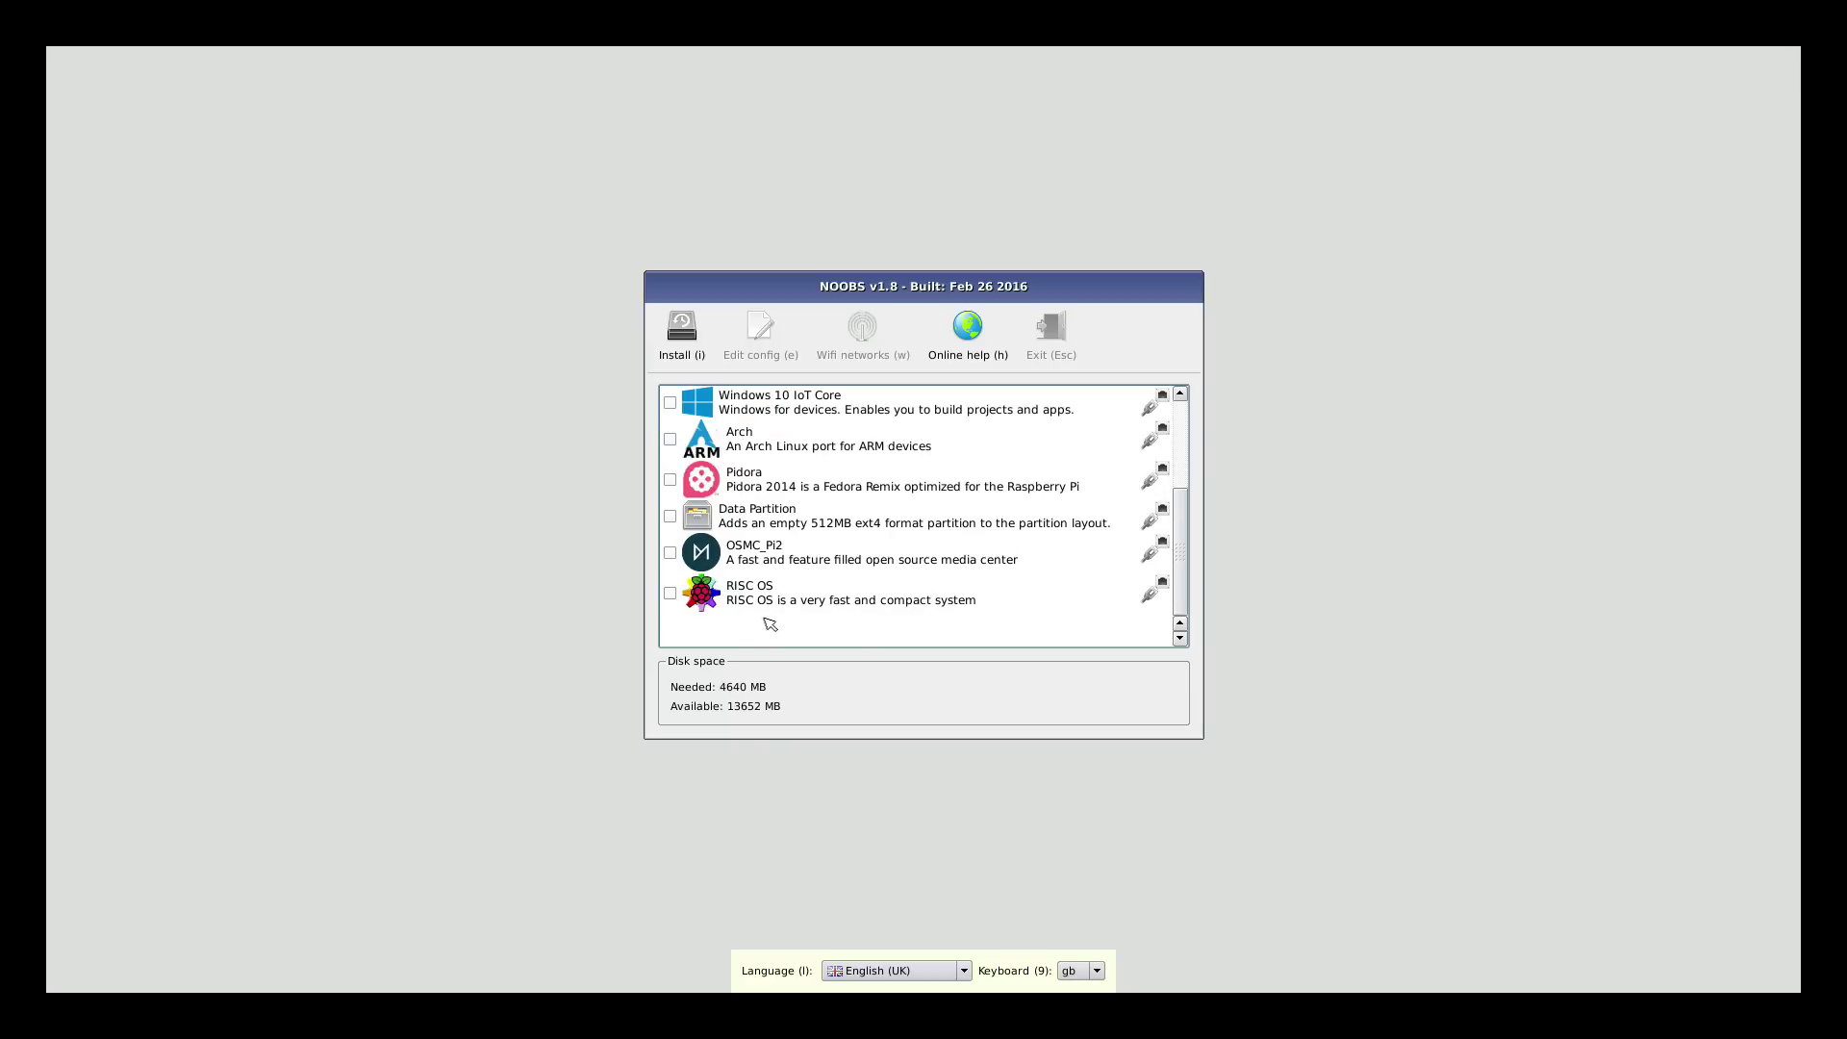
click(671, 593)
scroll(756, 626, up, 3)
scroll(784, 554, down, 3)
scroll(827, 639, up, 3)
scroll(801, 550, down, 3)
scroll(775, 577, up, 3)
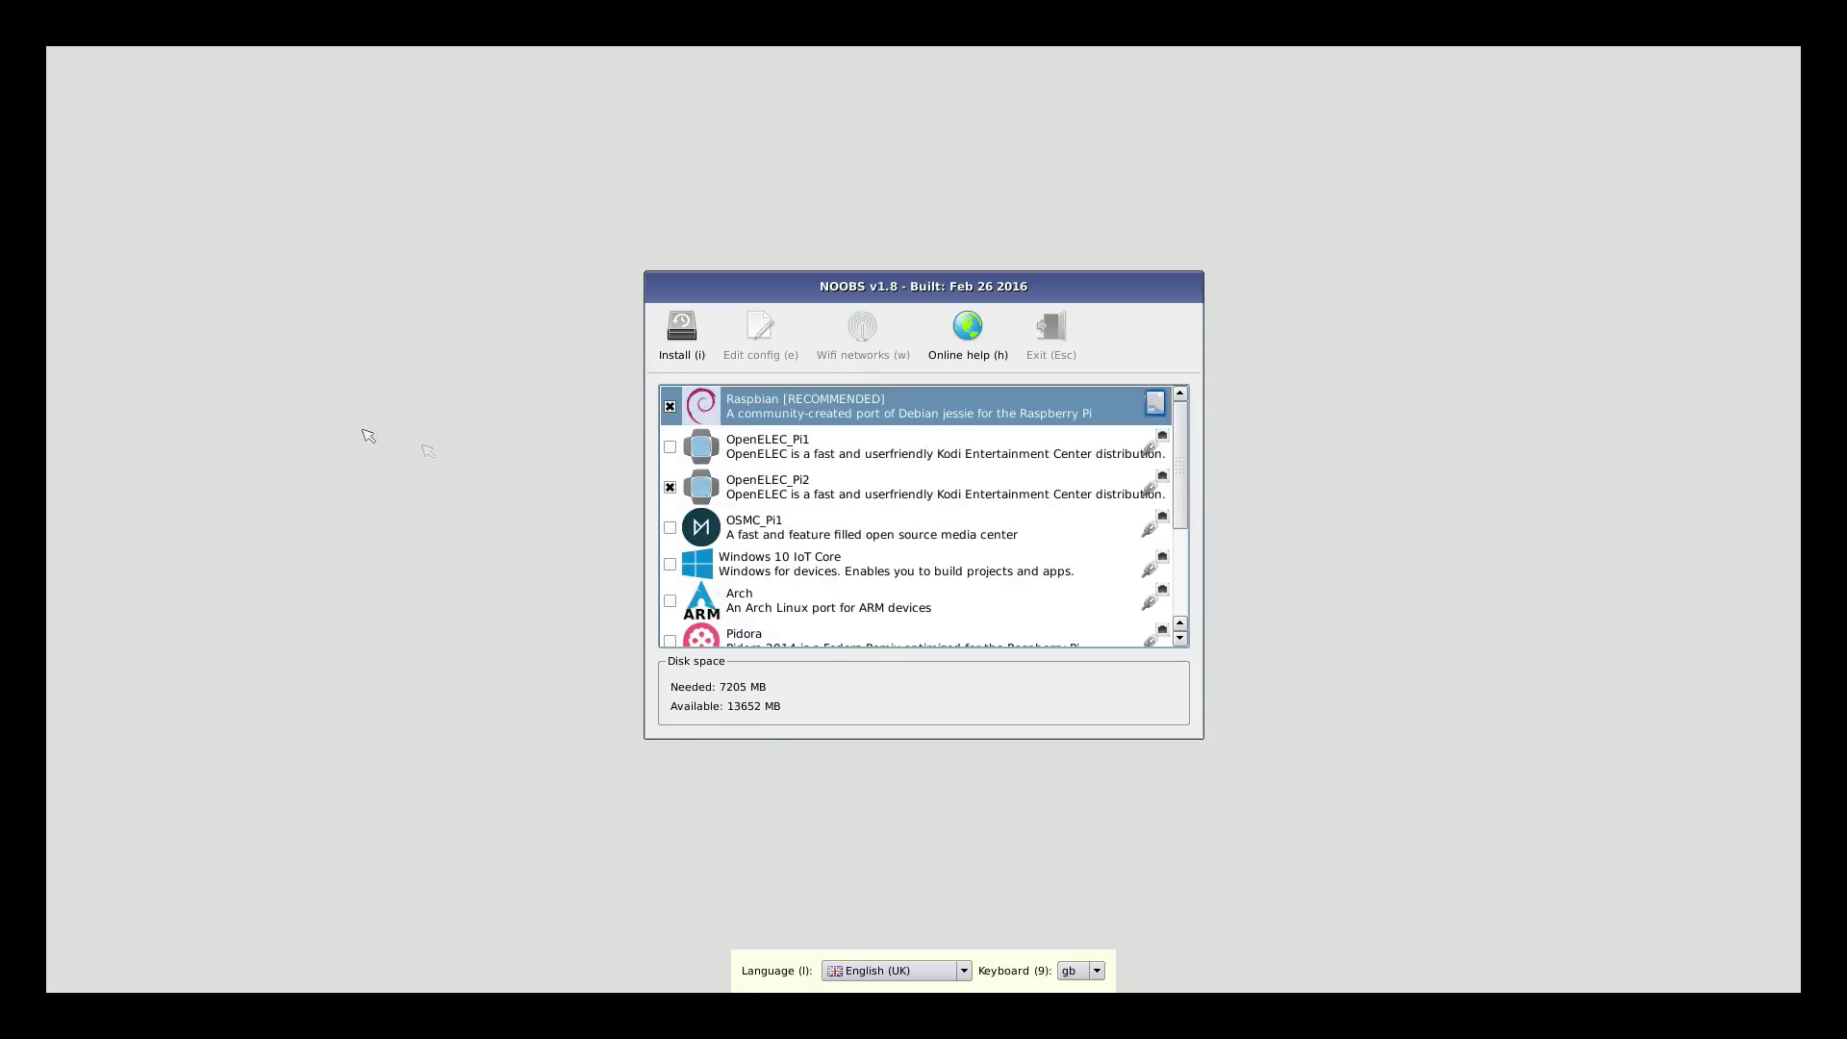
scroll(789, 620, down, 3)
scroll(770, 534, up, 3)
Install Raspbian, OpenELEC_Pi2 and RISC OS, accept the SD overwrite, and acknowledge success.
click(693, 332)
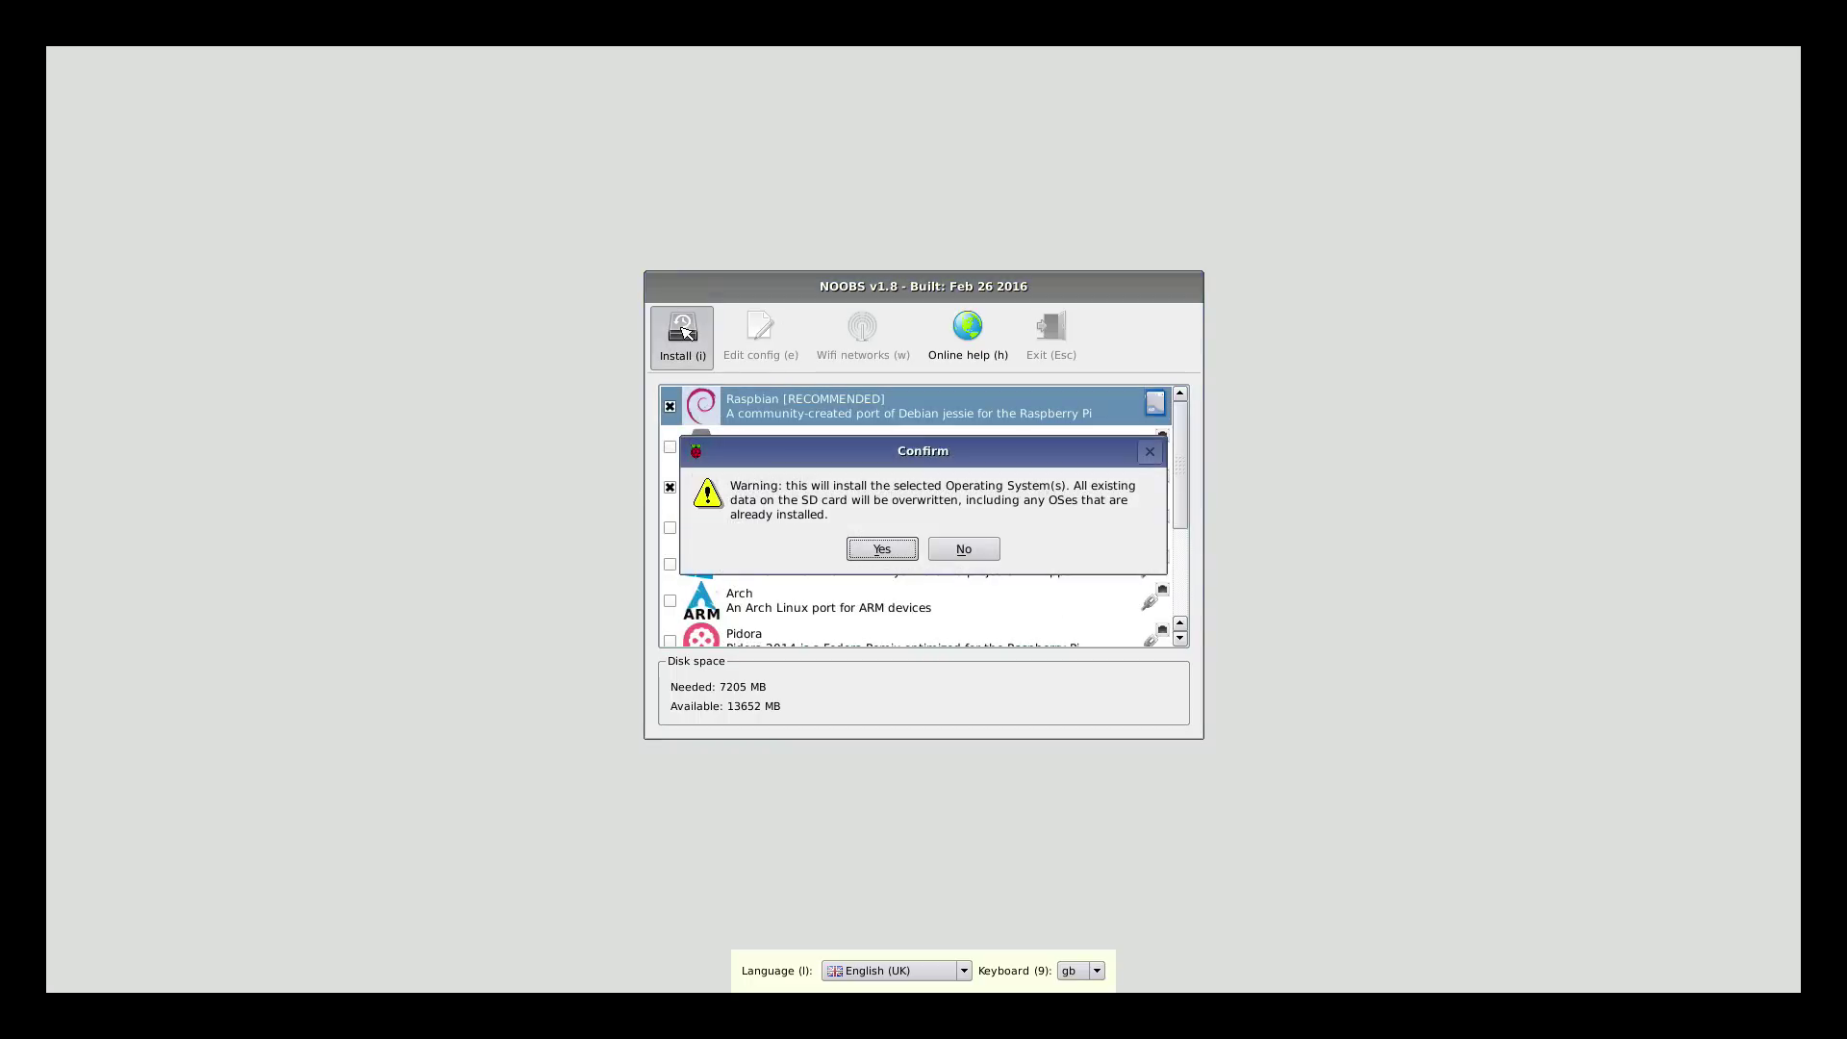
click(883, 544)
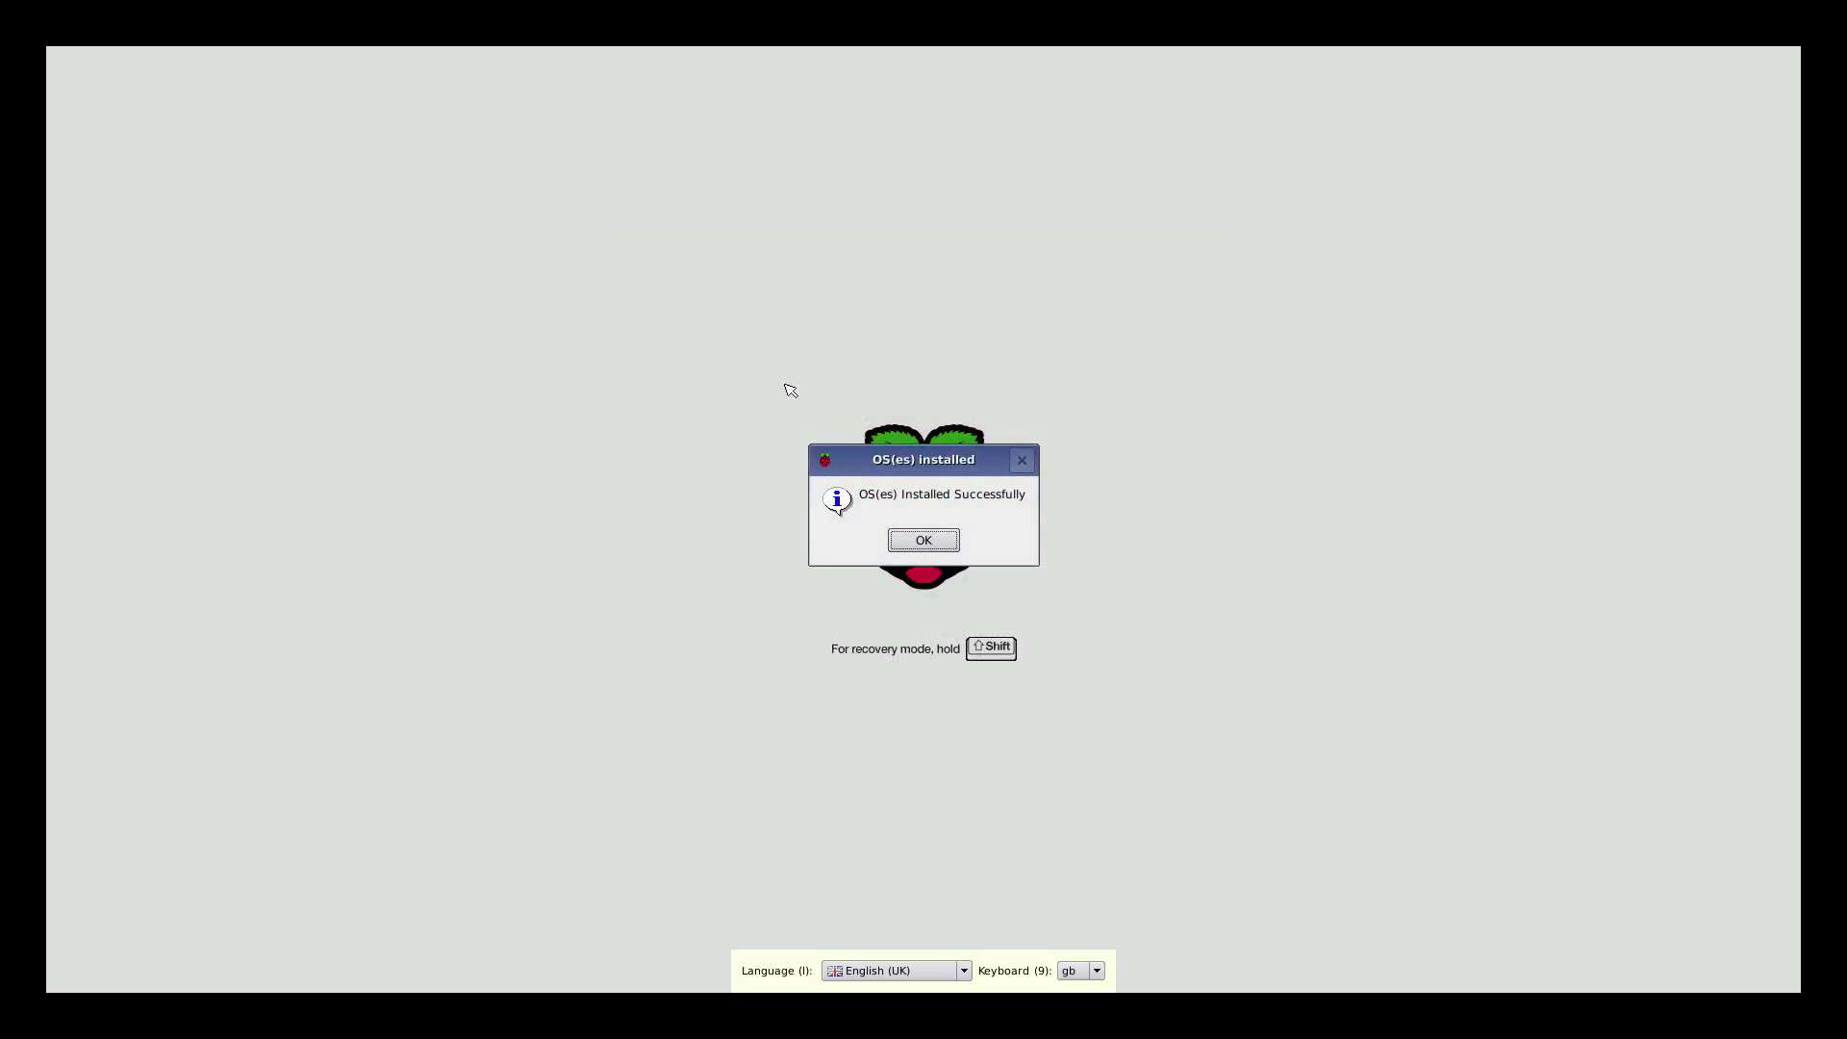
click(923, 541)
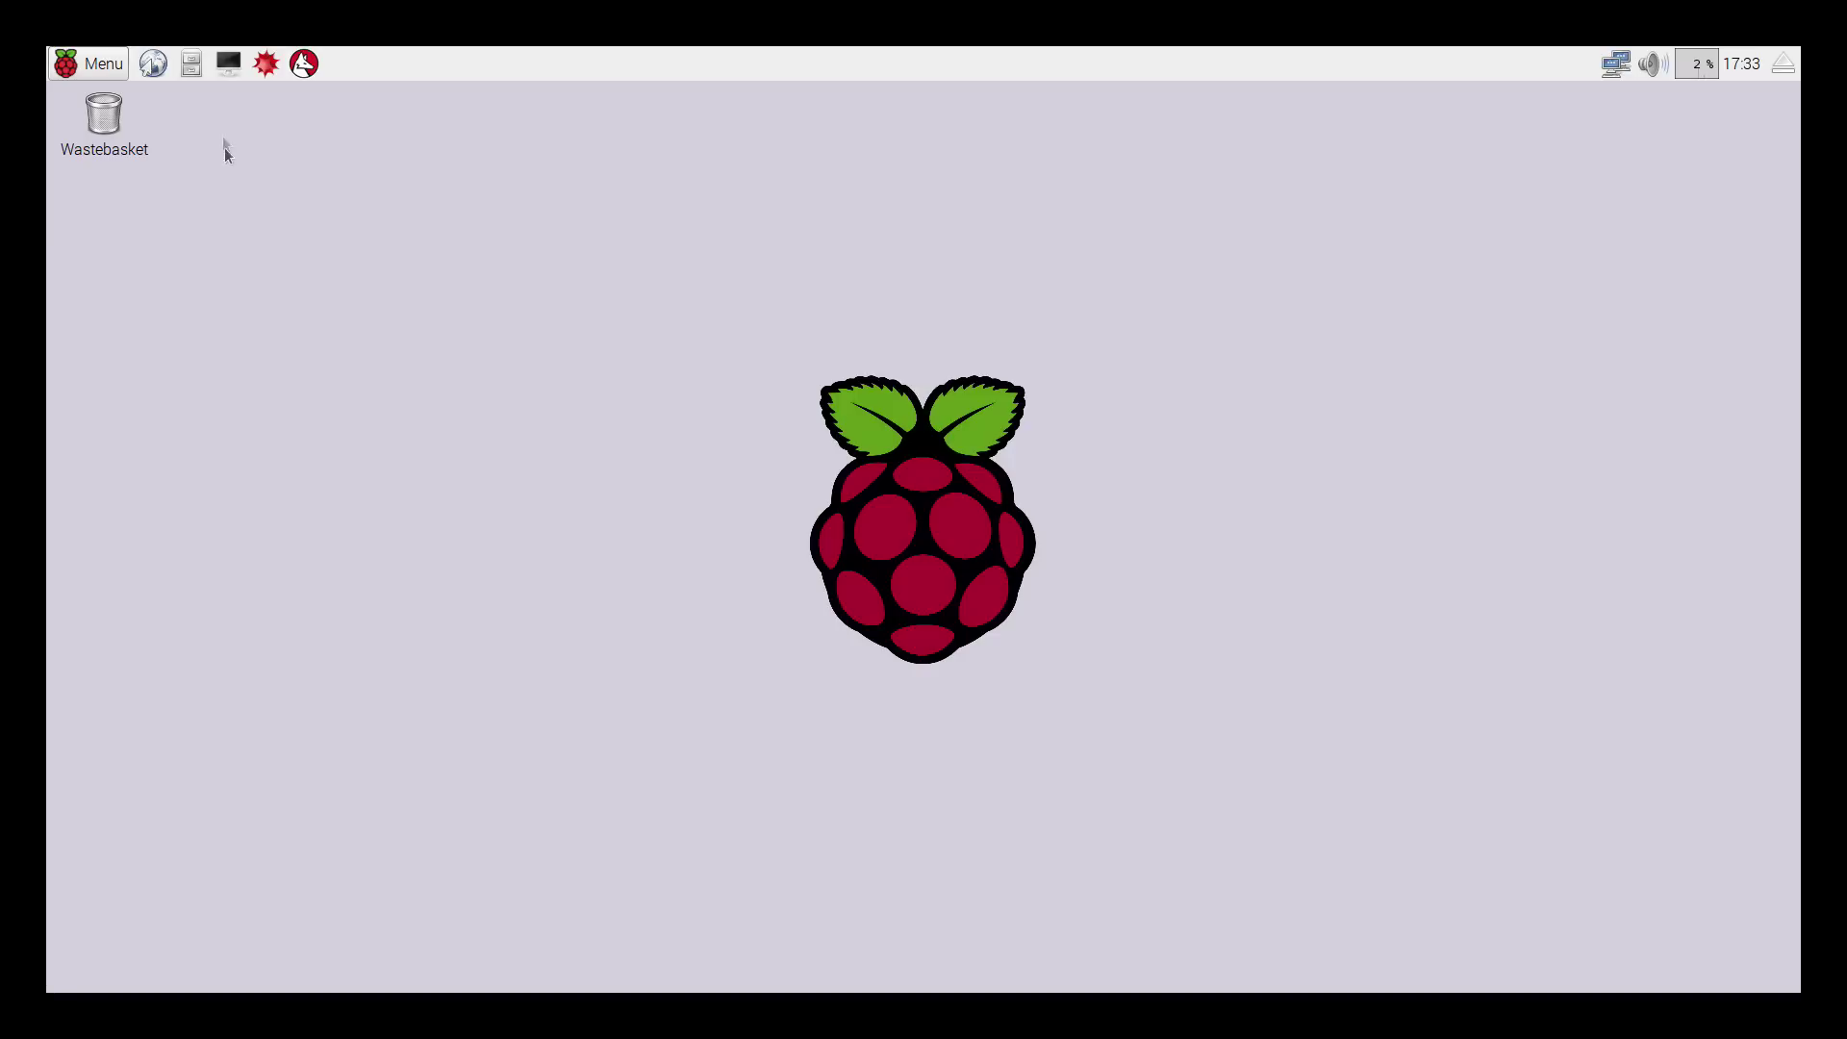
In LXTerminal, run sudo apt-get update and sudo apt-get upgrade, answering y.
click(229, 65)
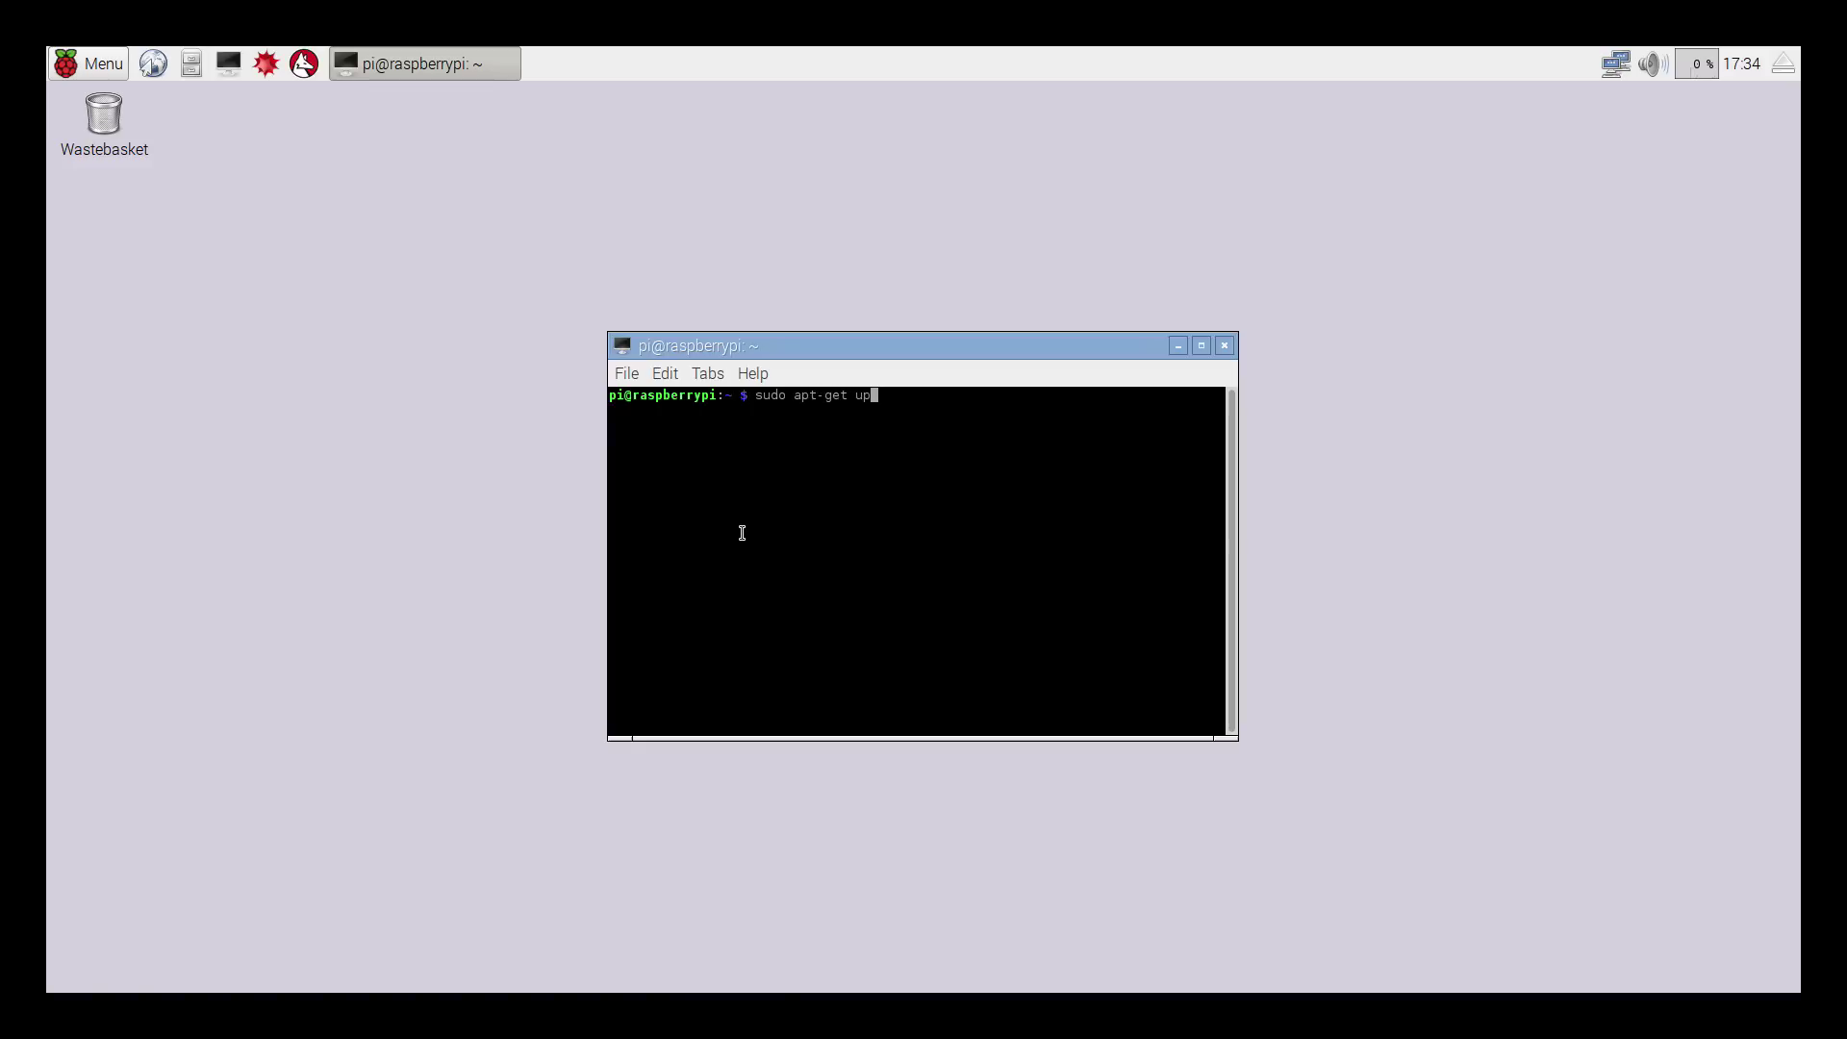
text(da)
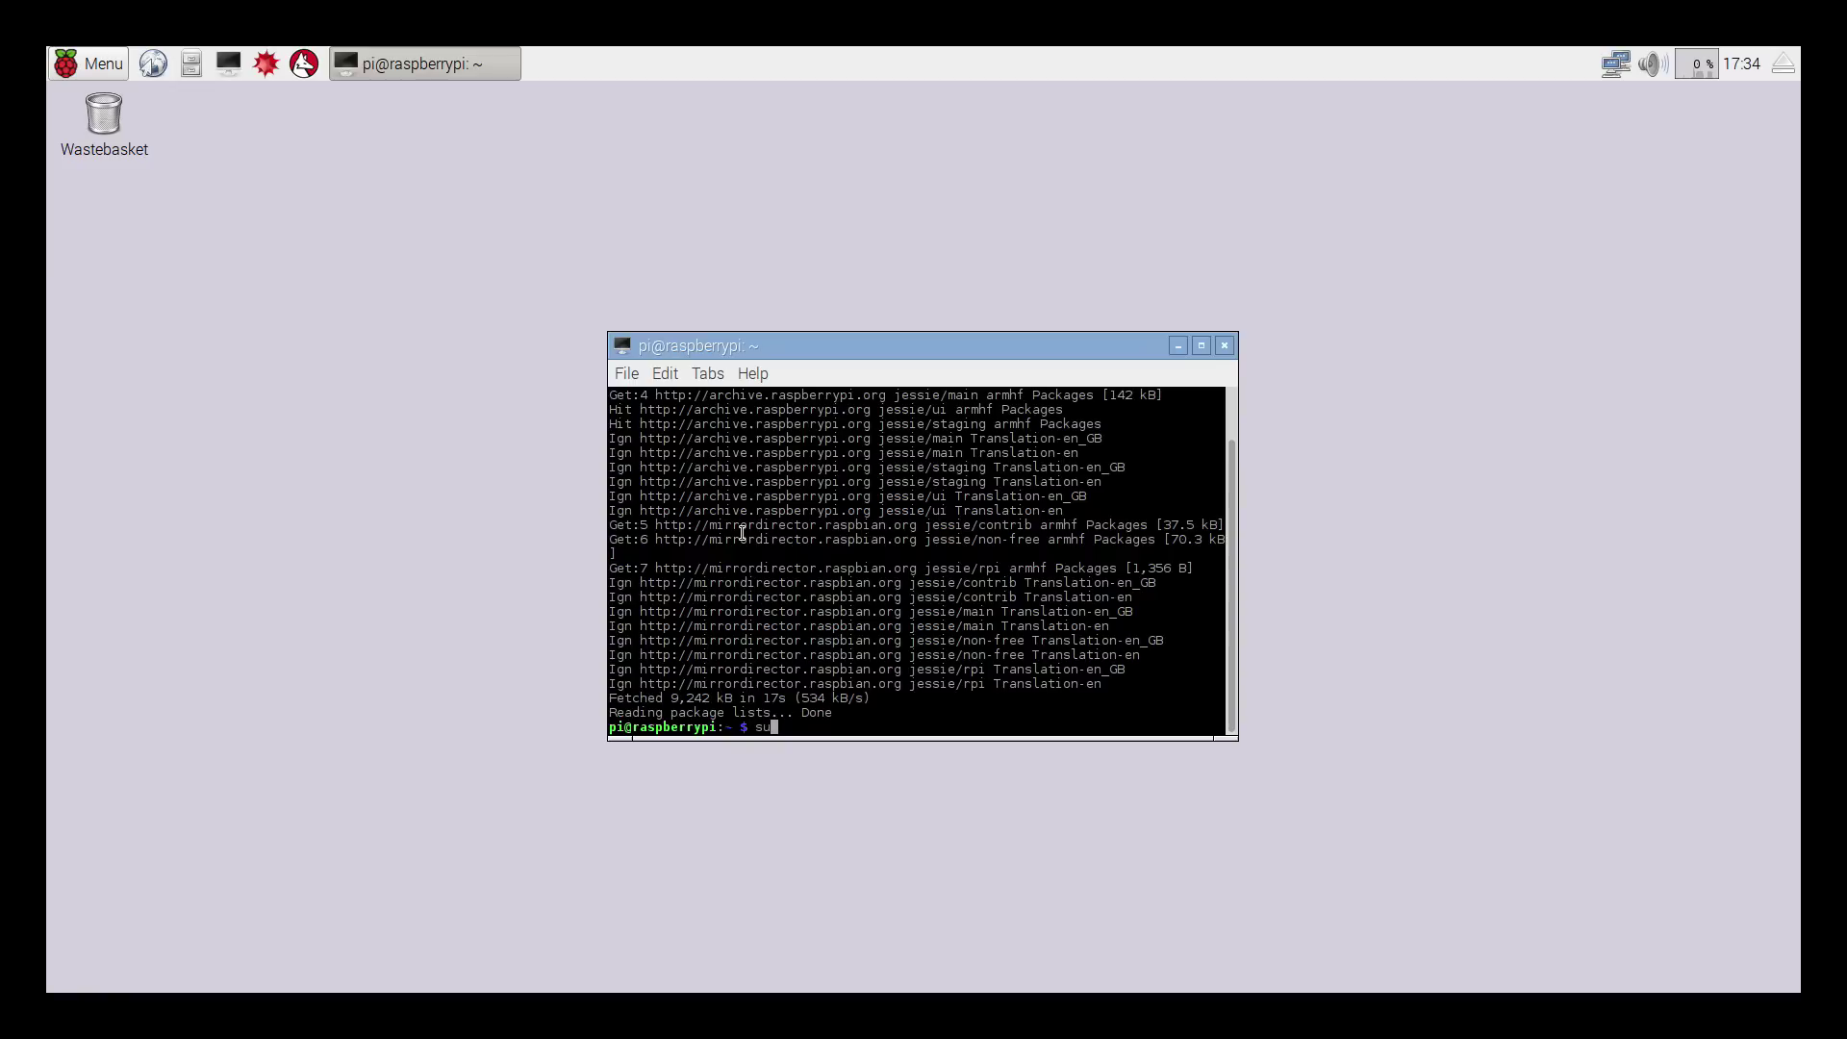
text(o apt-get upgrade)
key(Return)
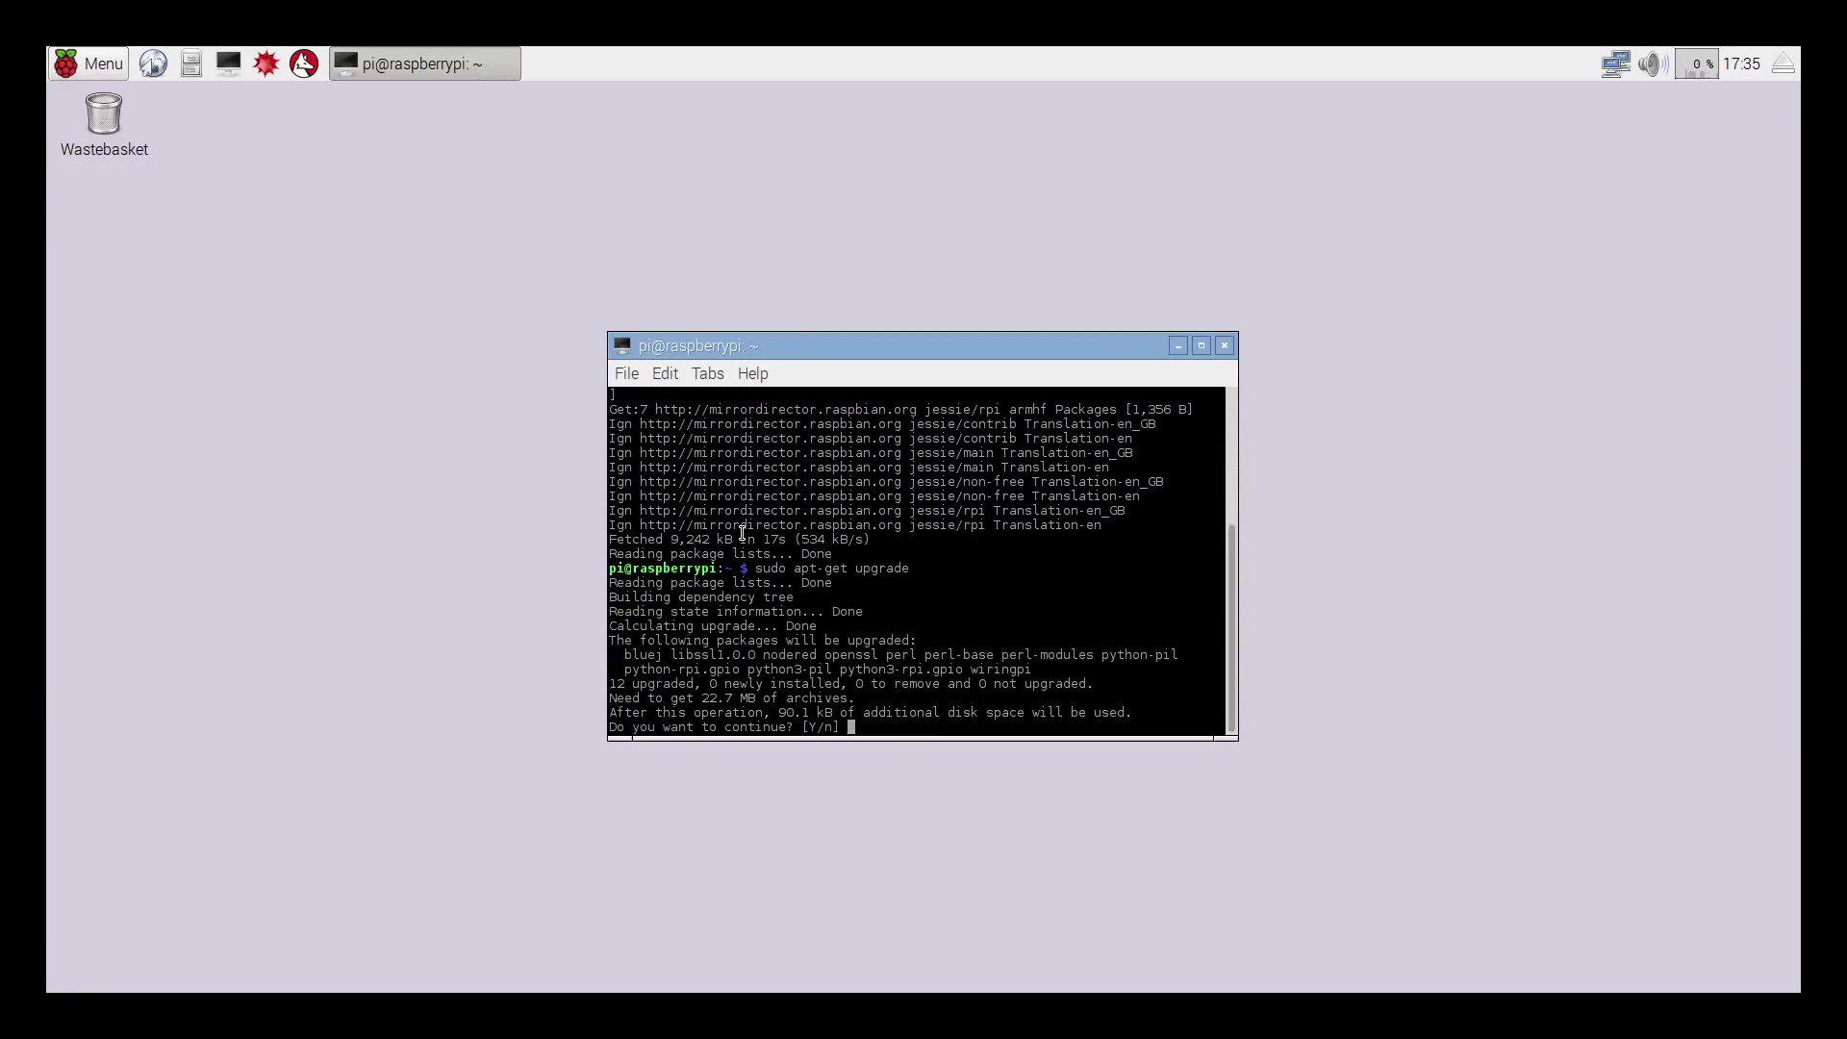
text(y)
key(Return)
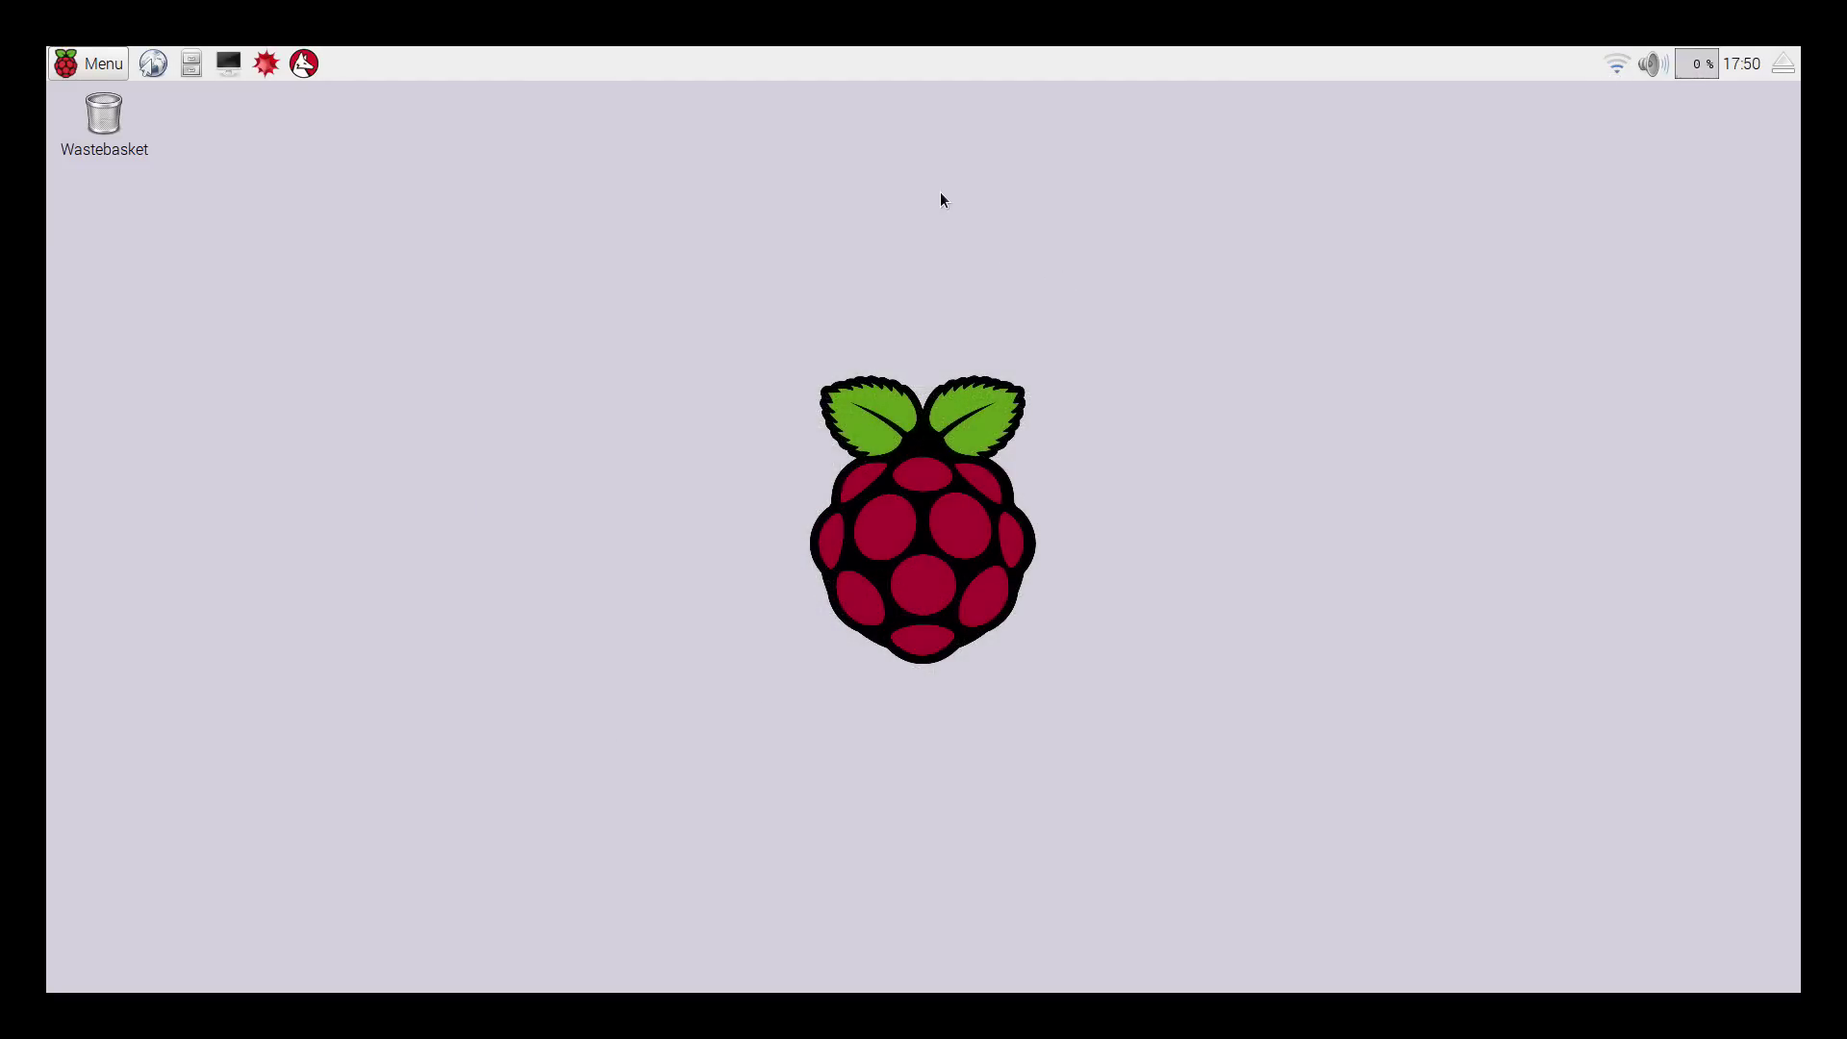
Check the available Wi-Fi networks, then open /home/pi in the File Manager and reposition its window.
click(1620, 66)
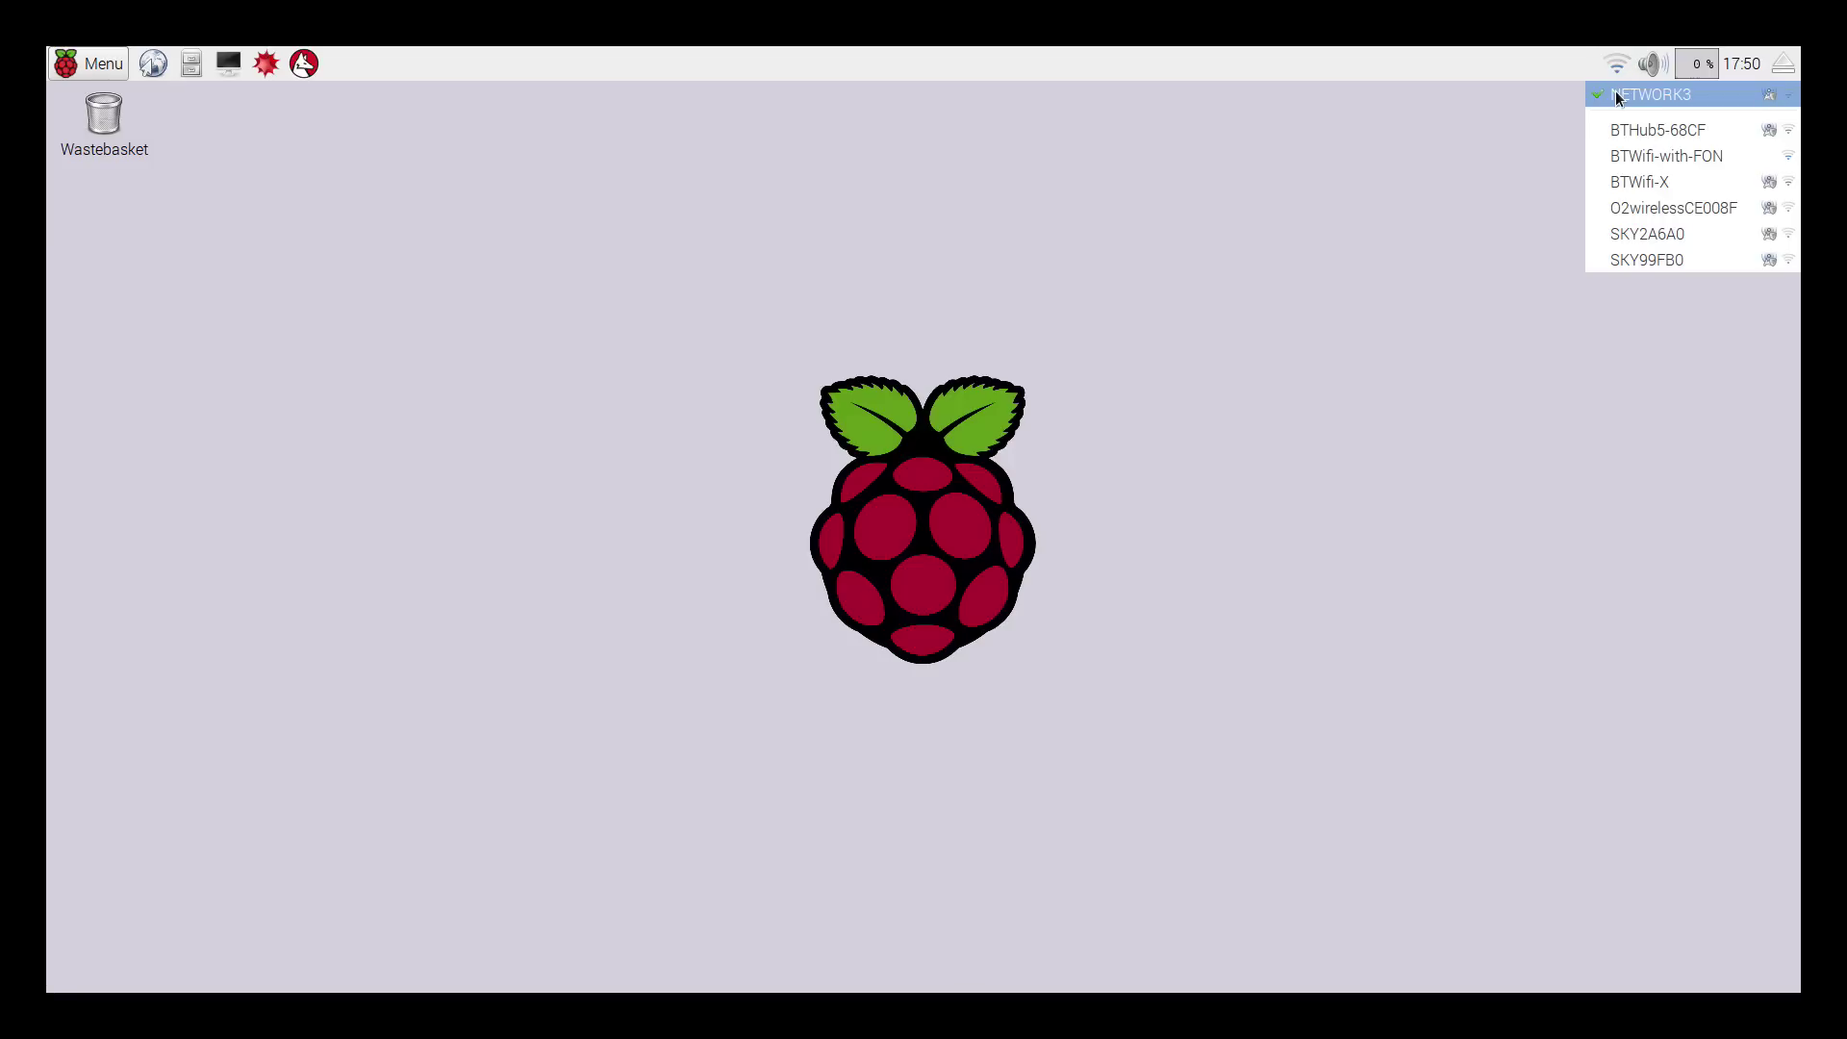
click(1480, 161)
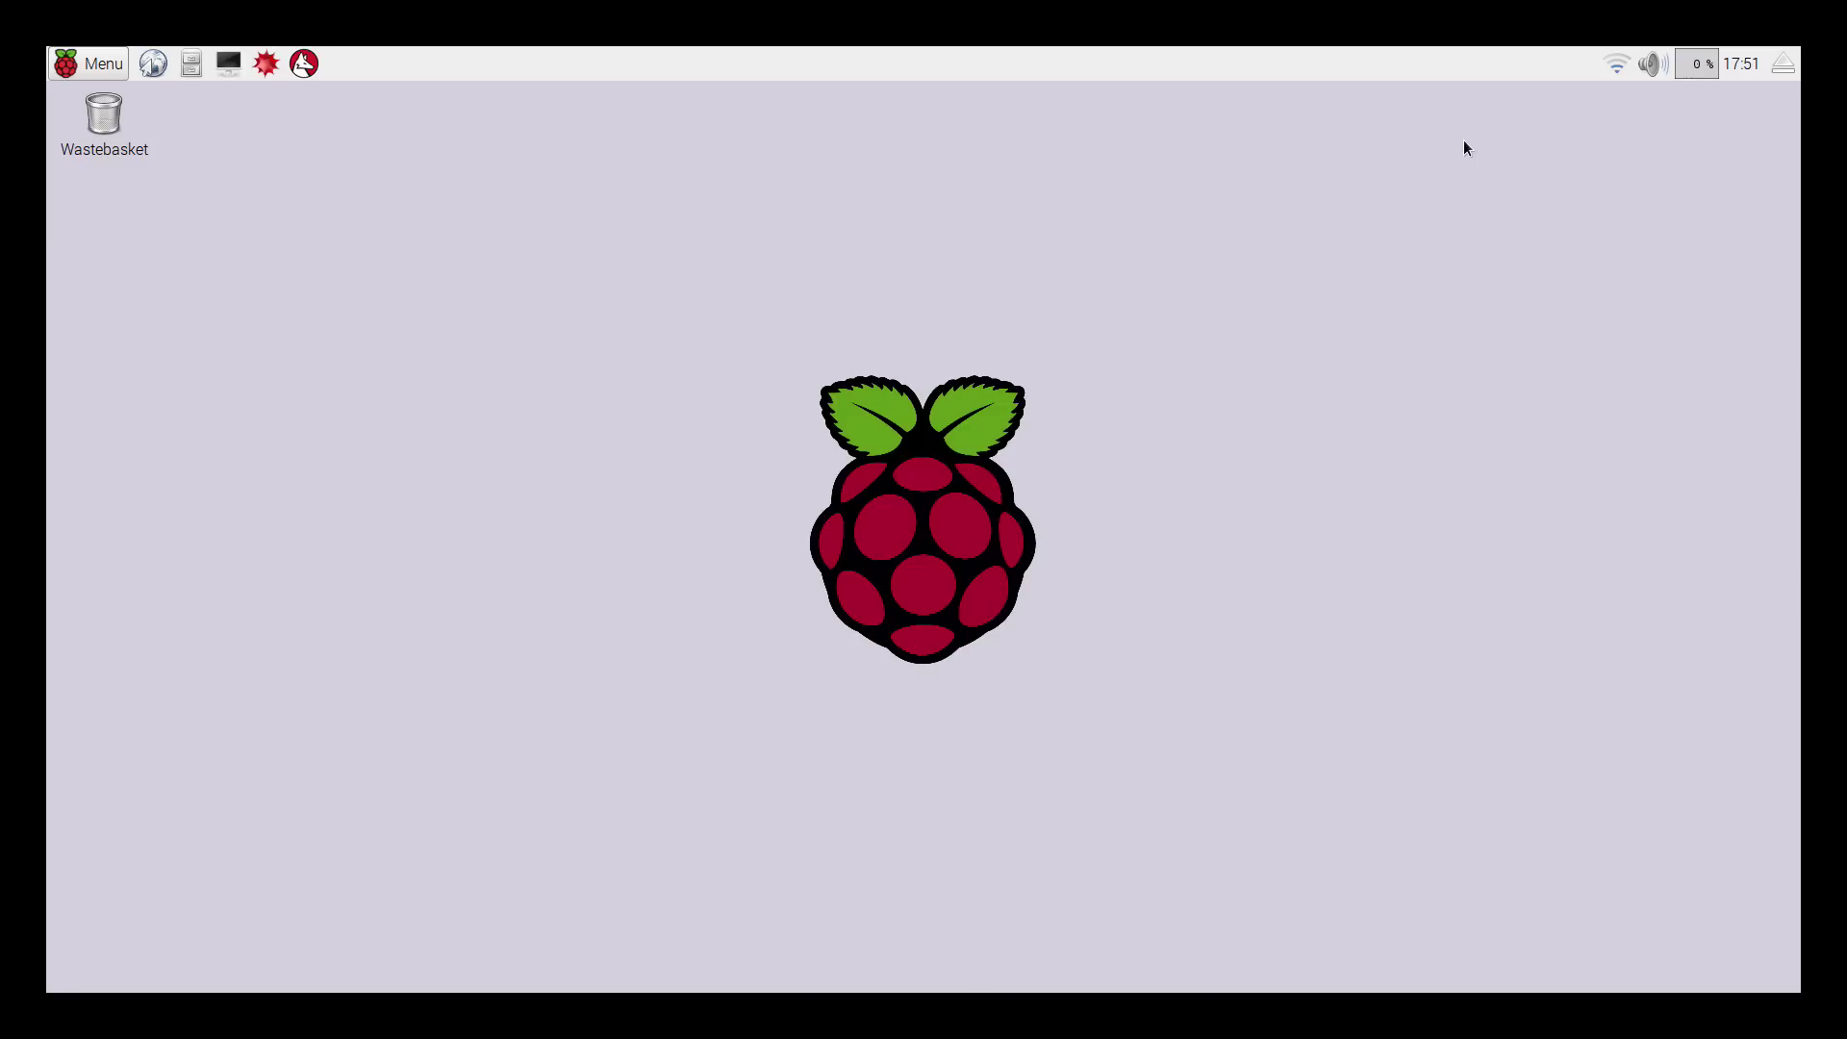
click(84, 59)
click(191, 65)
drag(681, 235, 636, 244)
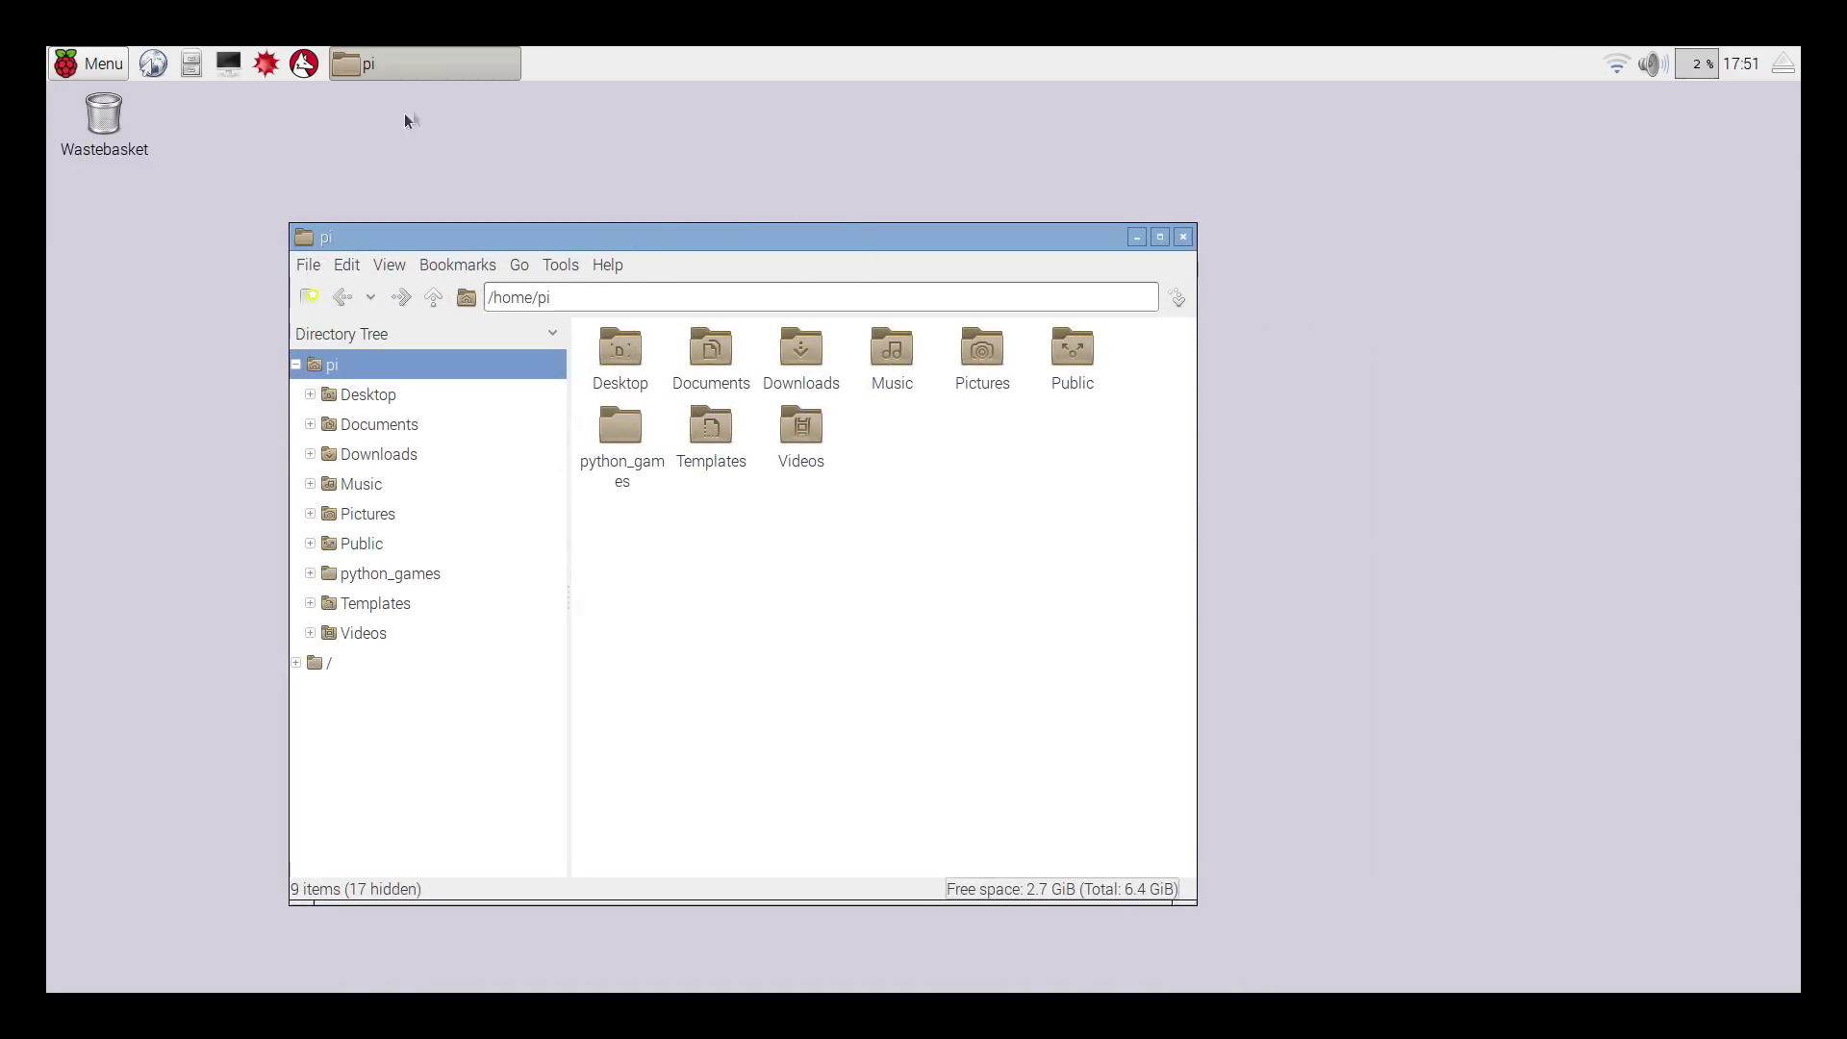
Launch Raspberry Pi Resources from the Internet menu to open it in Epiphany.
click(88, 64)
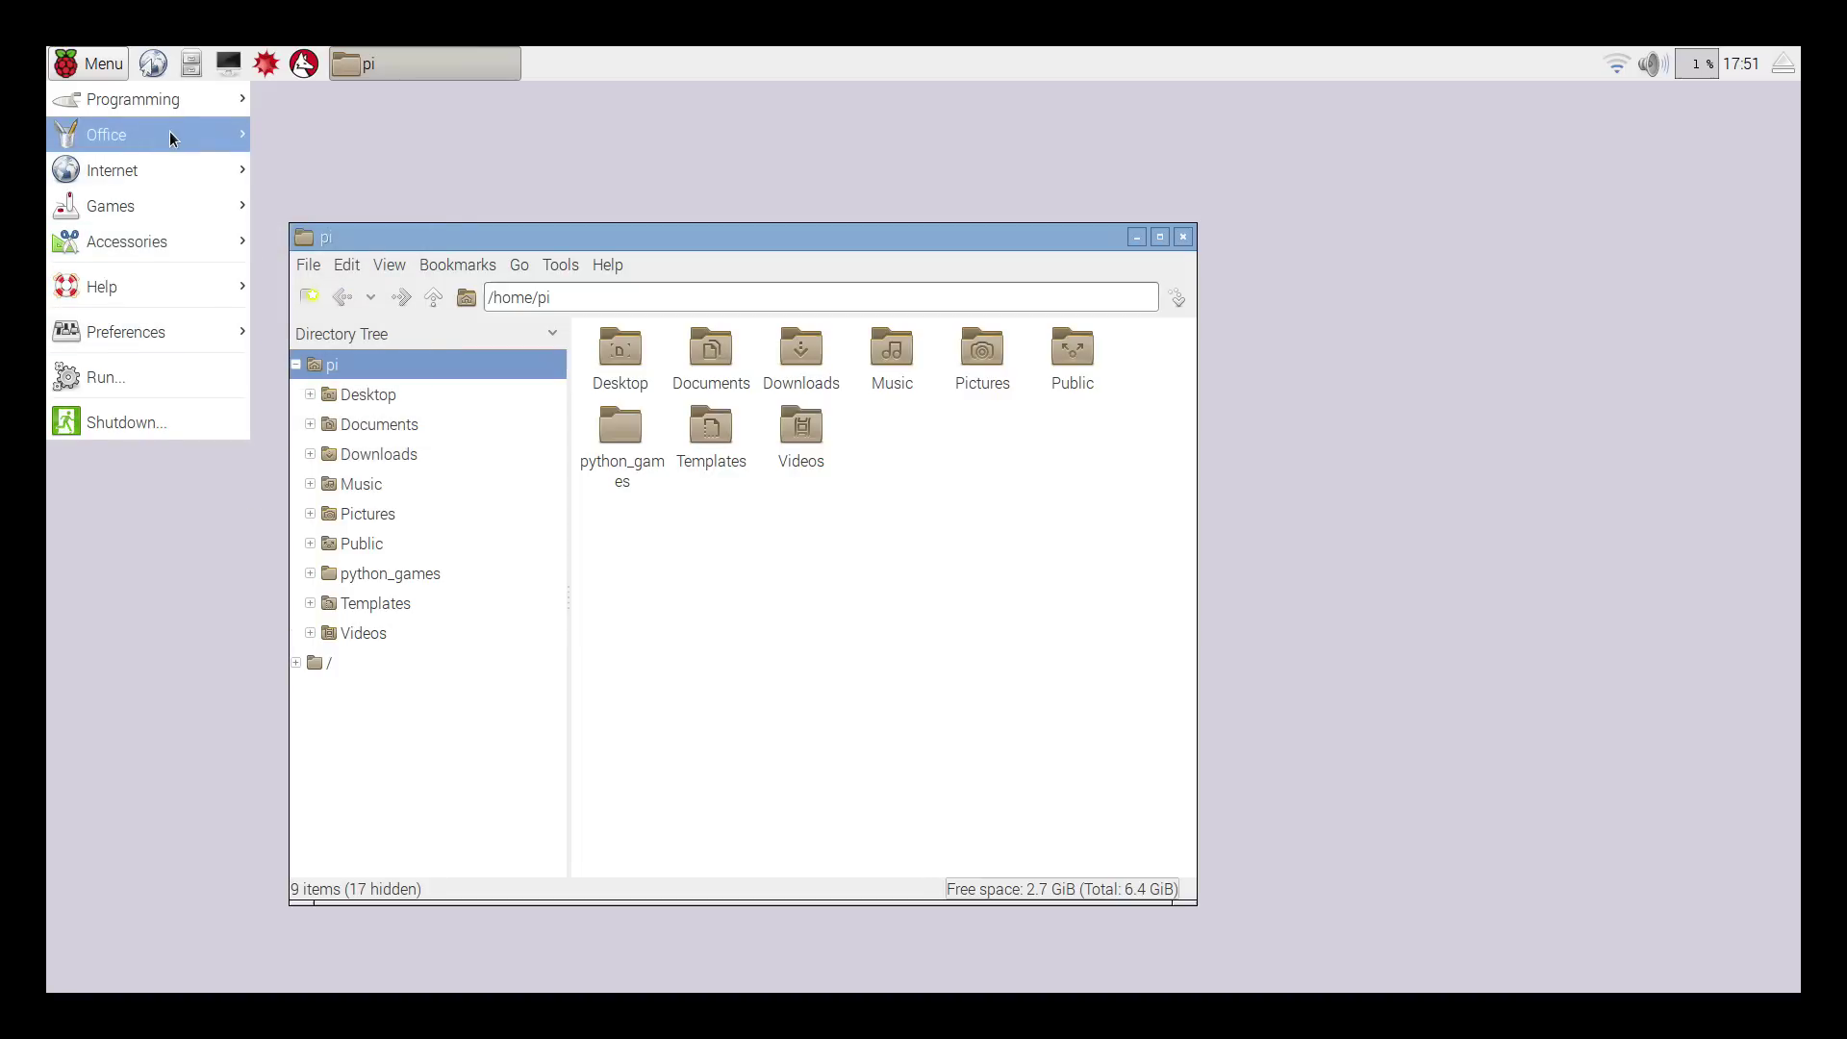
mouse_move(159, 182)
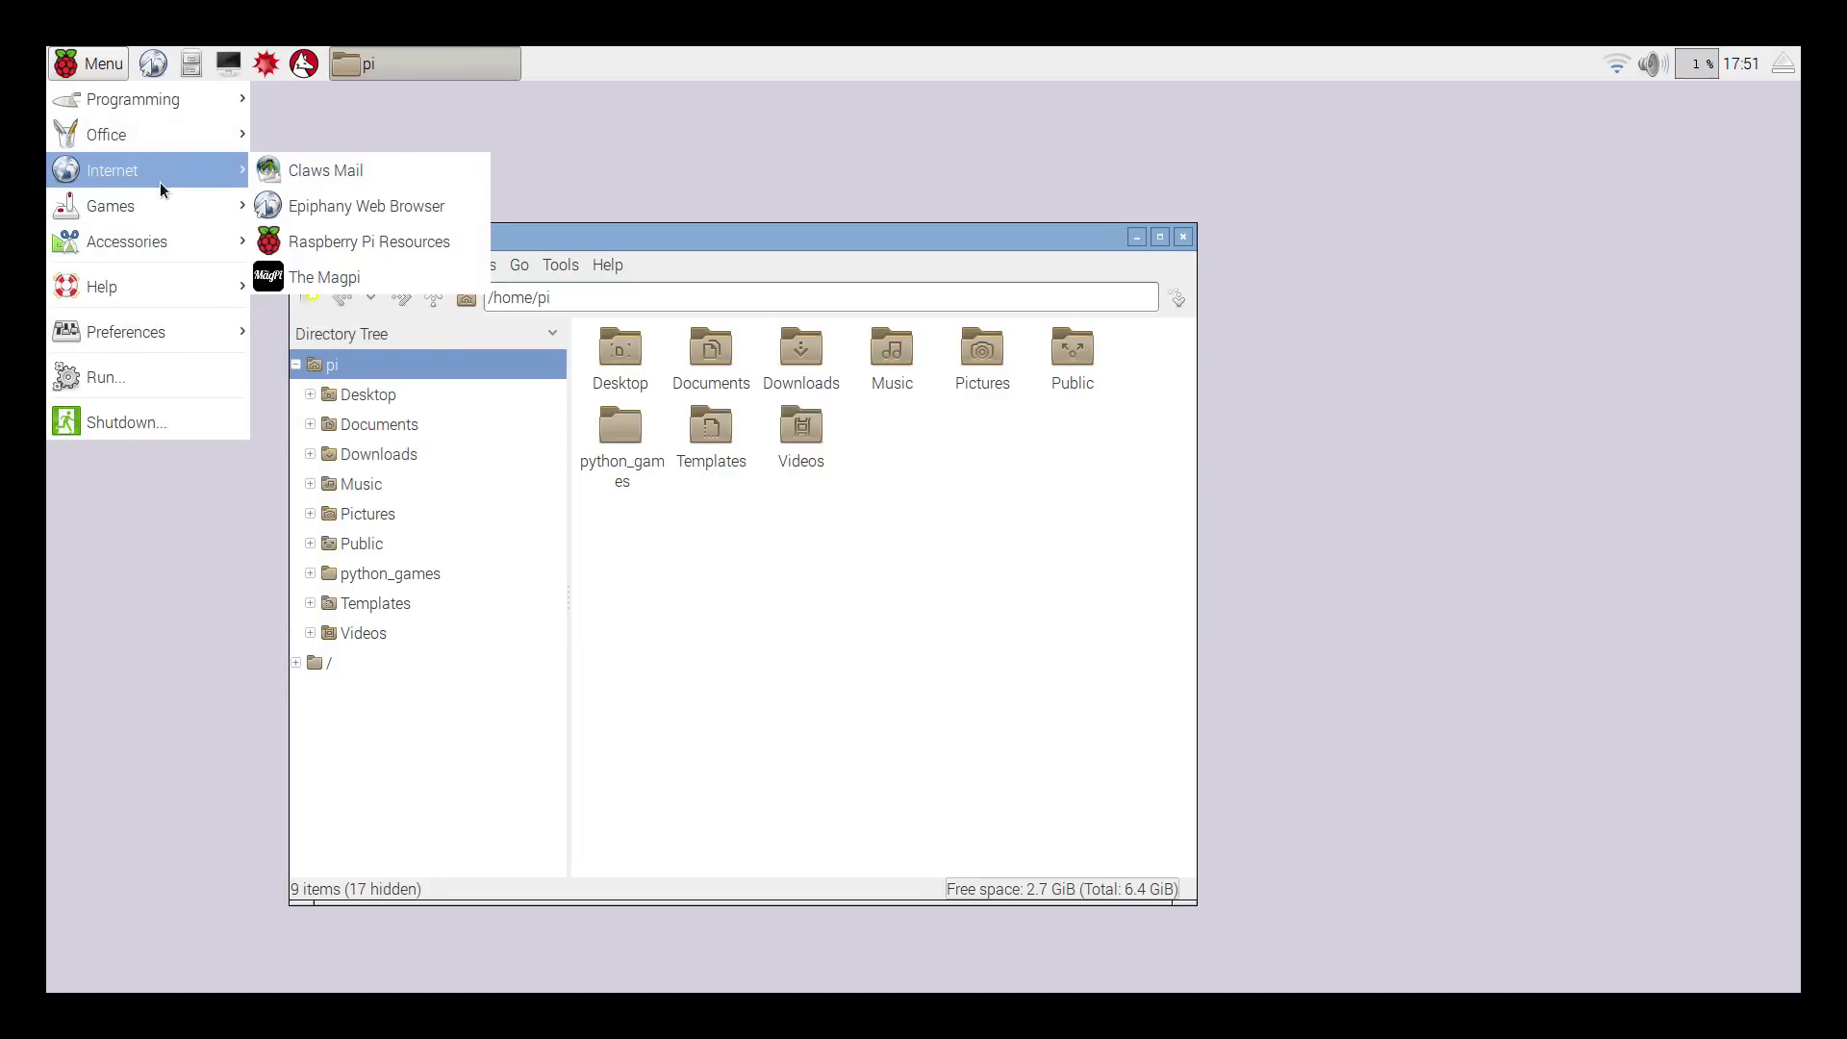
click(336, 242)
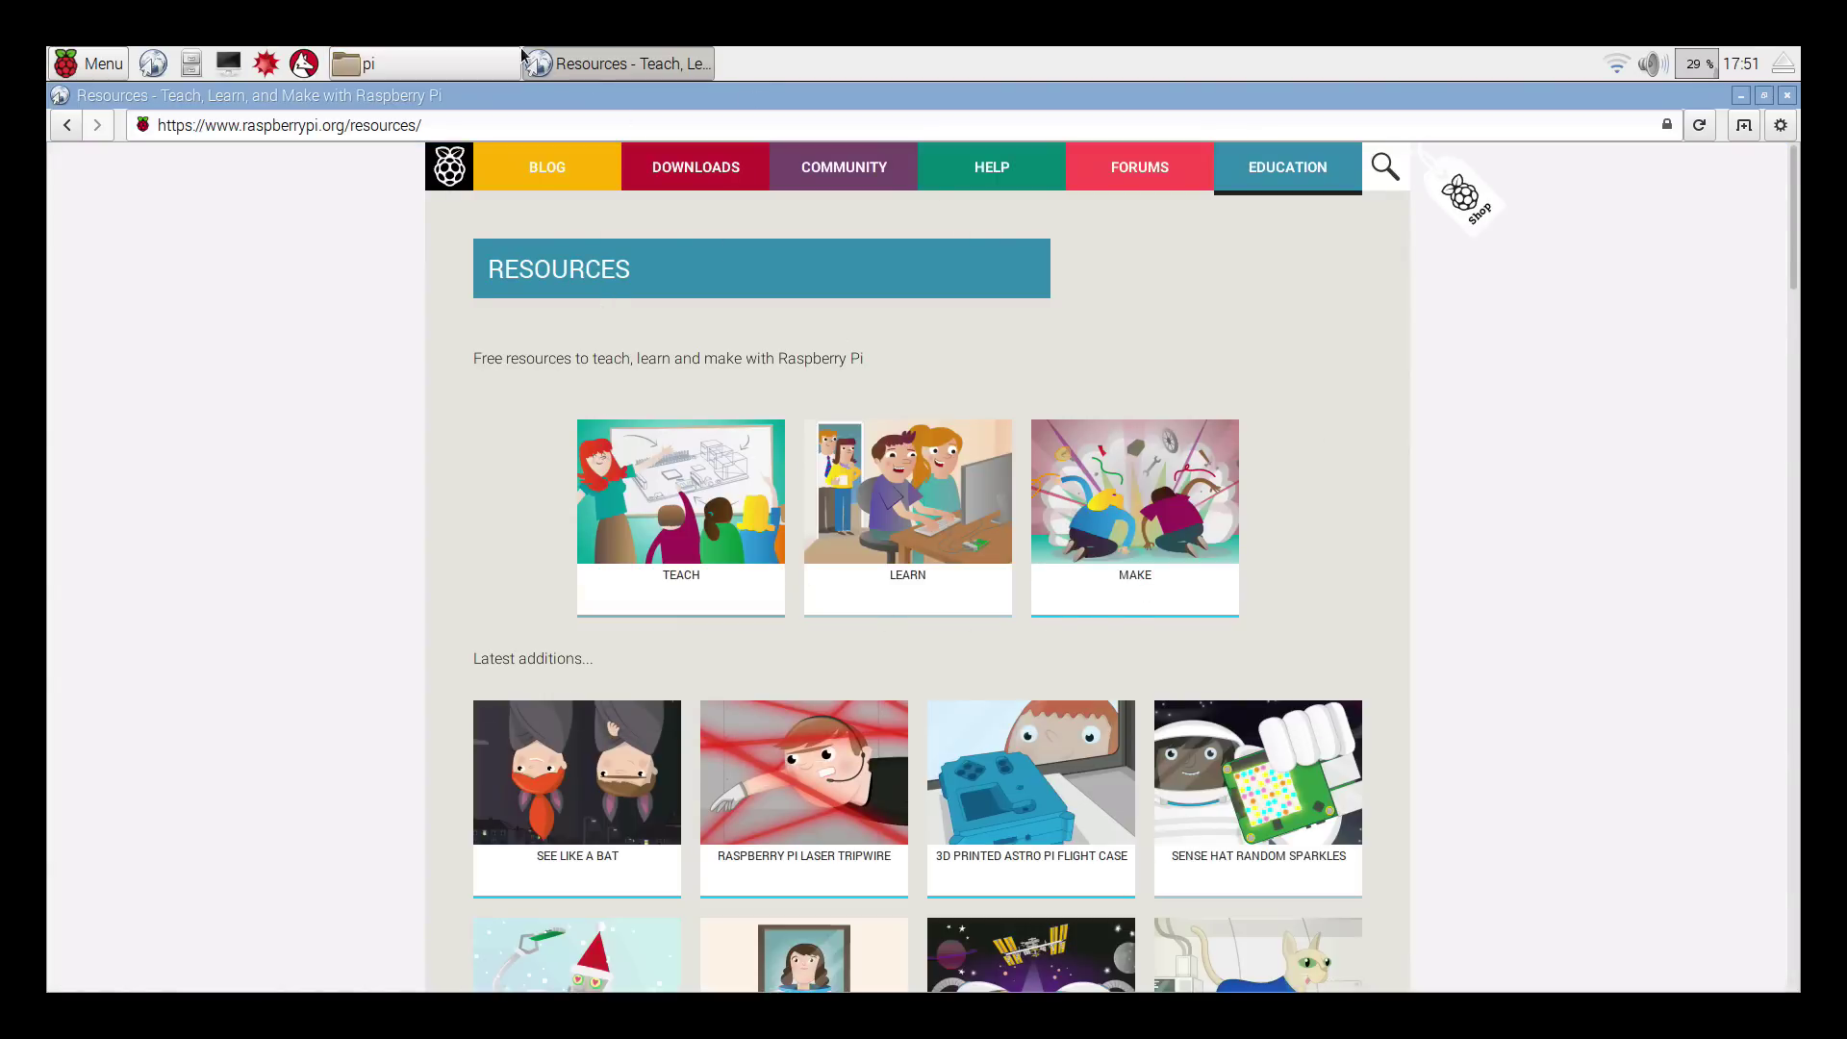
Scroll up and down through the Raspberry Pi Resources page.
scroll(523, 482, down, 5)
scroll(375, 486, down, 15)
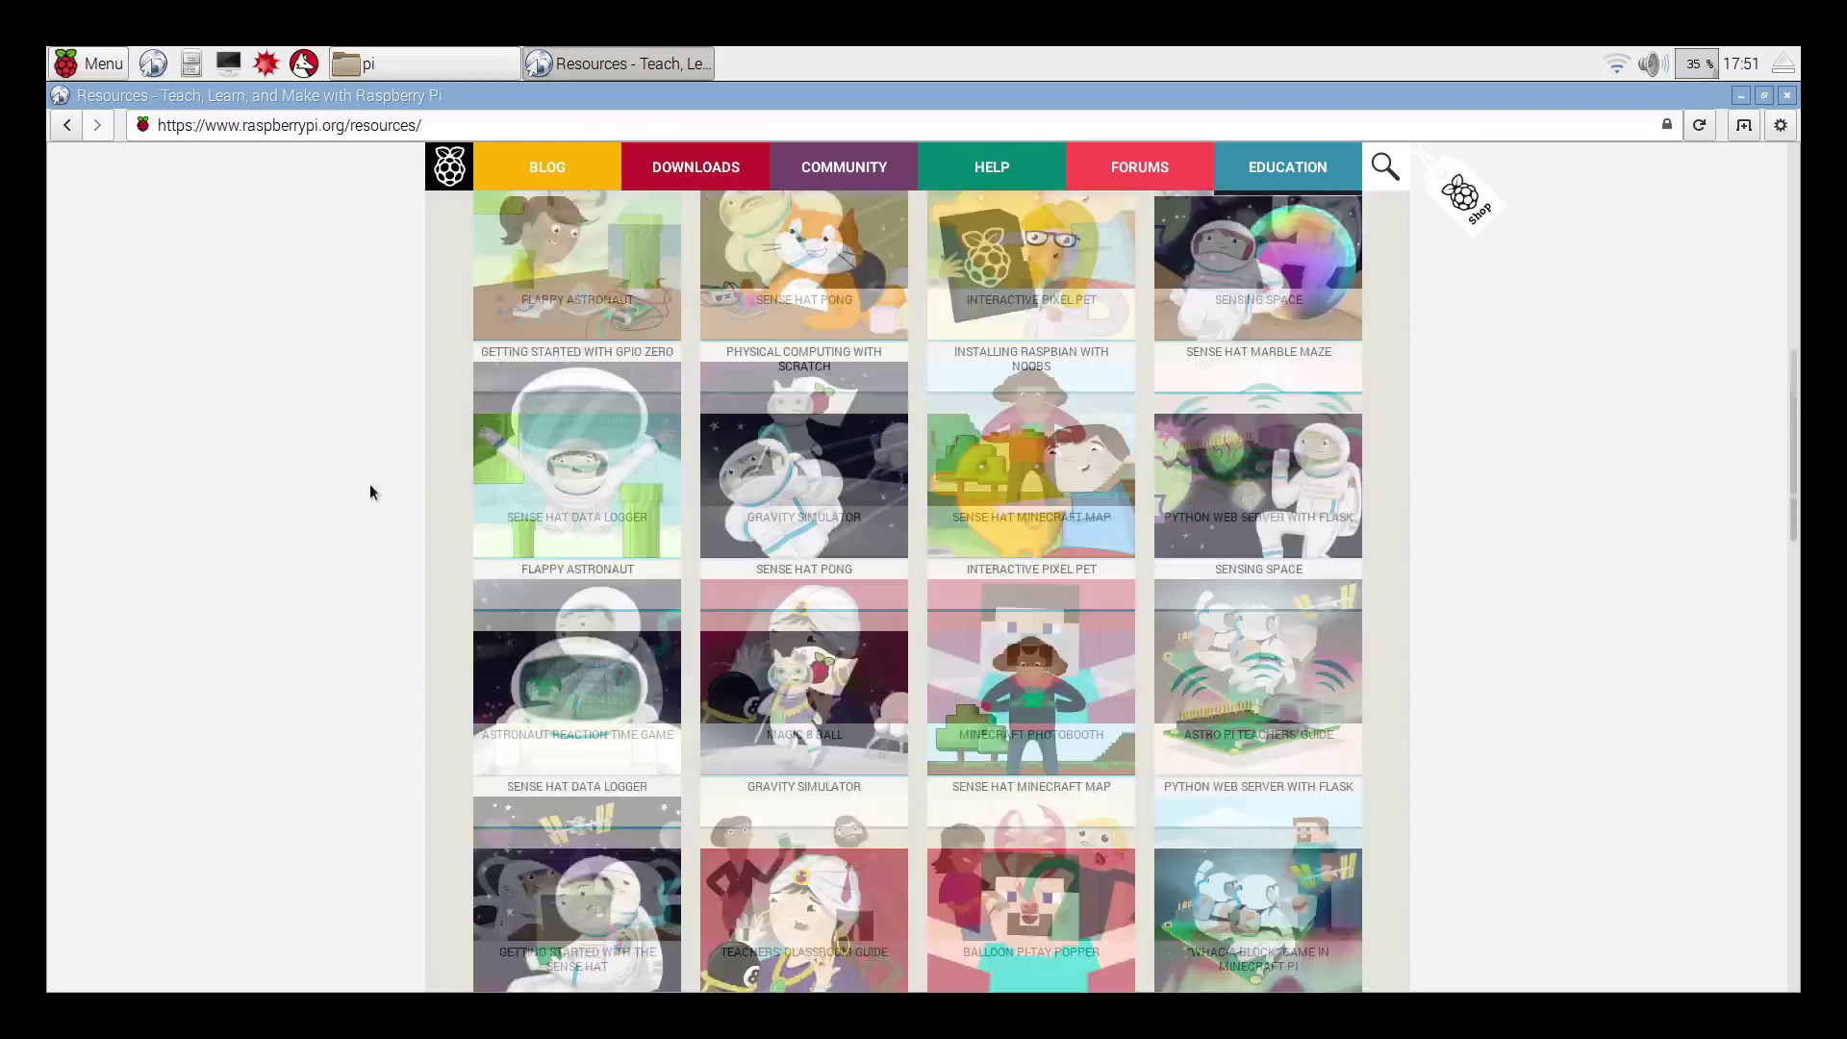
scroll(347, 494, up, 5)
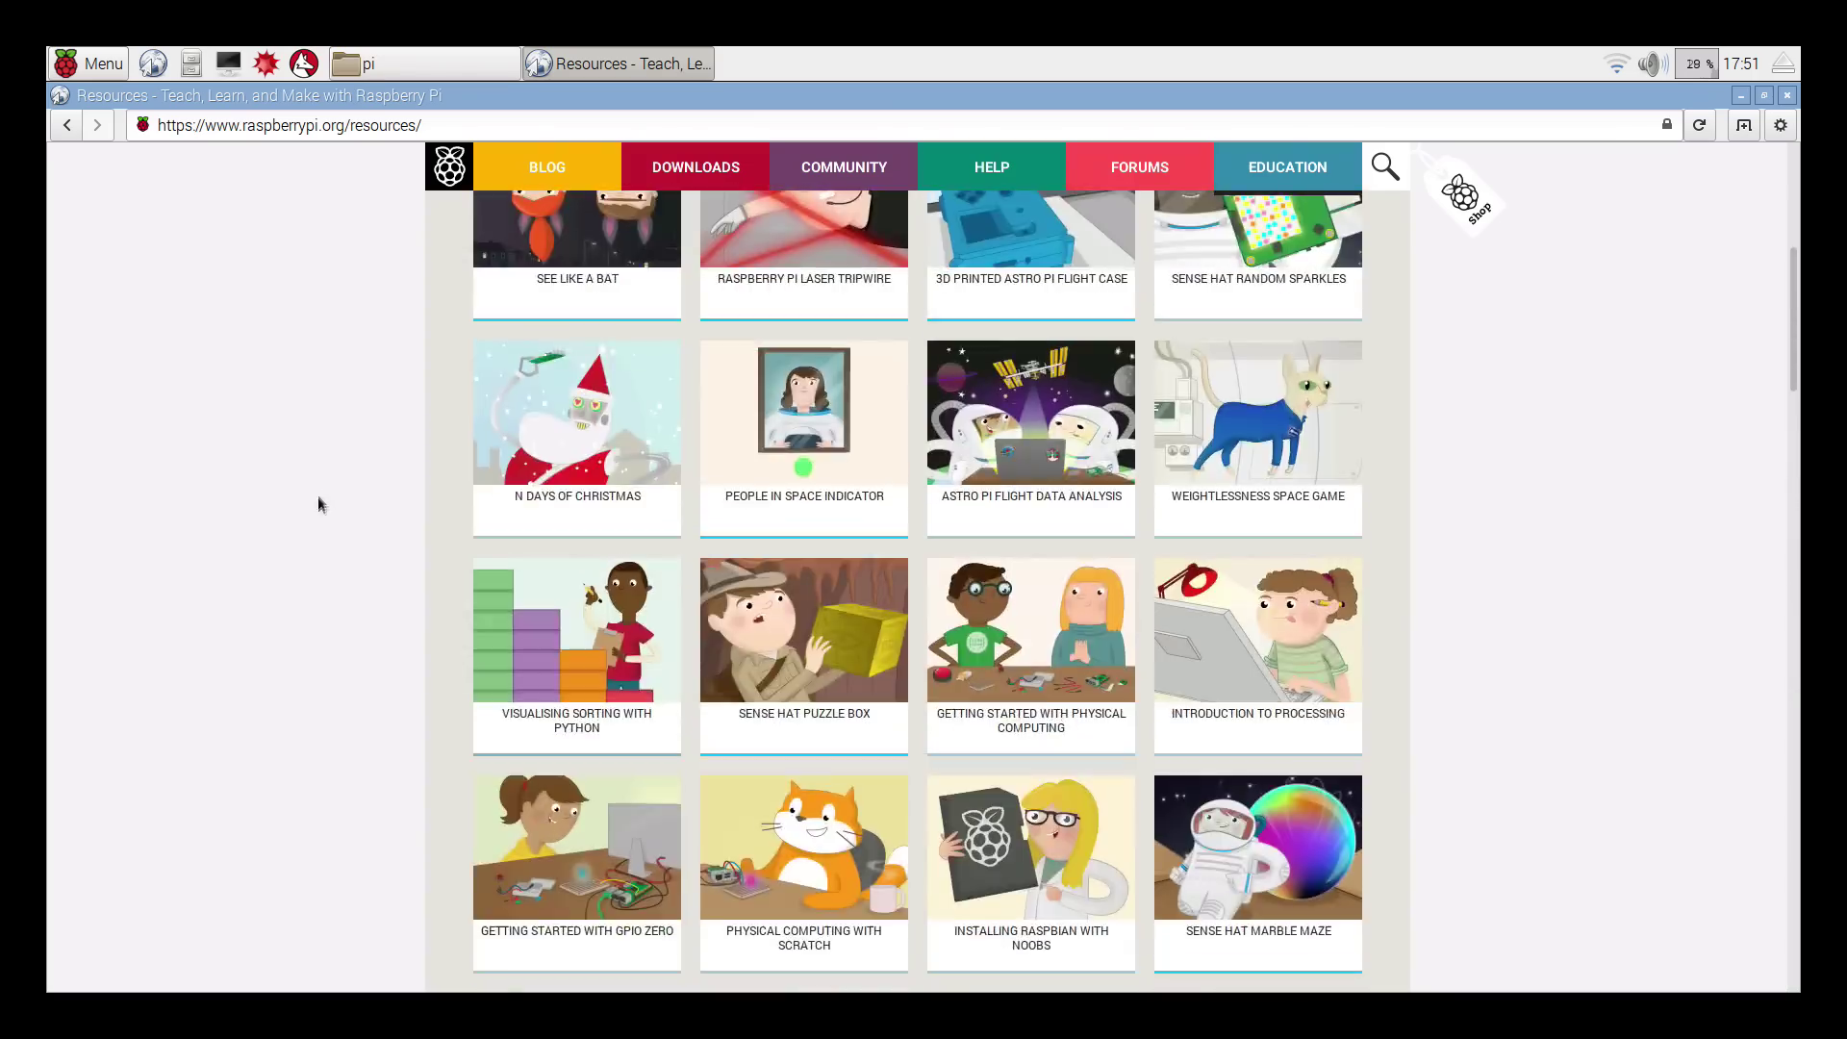
scroll(319, 492, down, 10)
scroll(310, 478, down, 10)
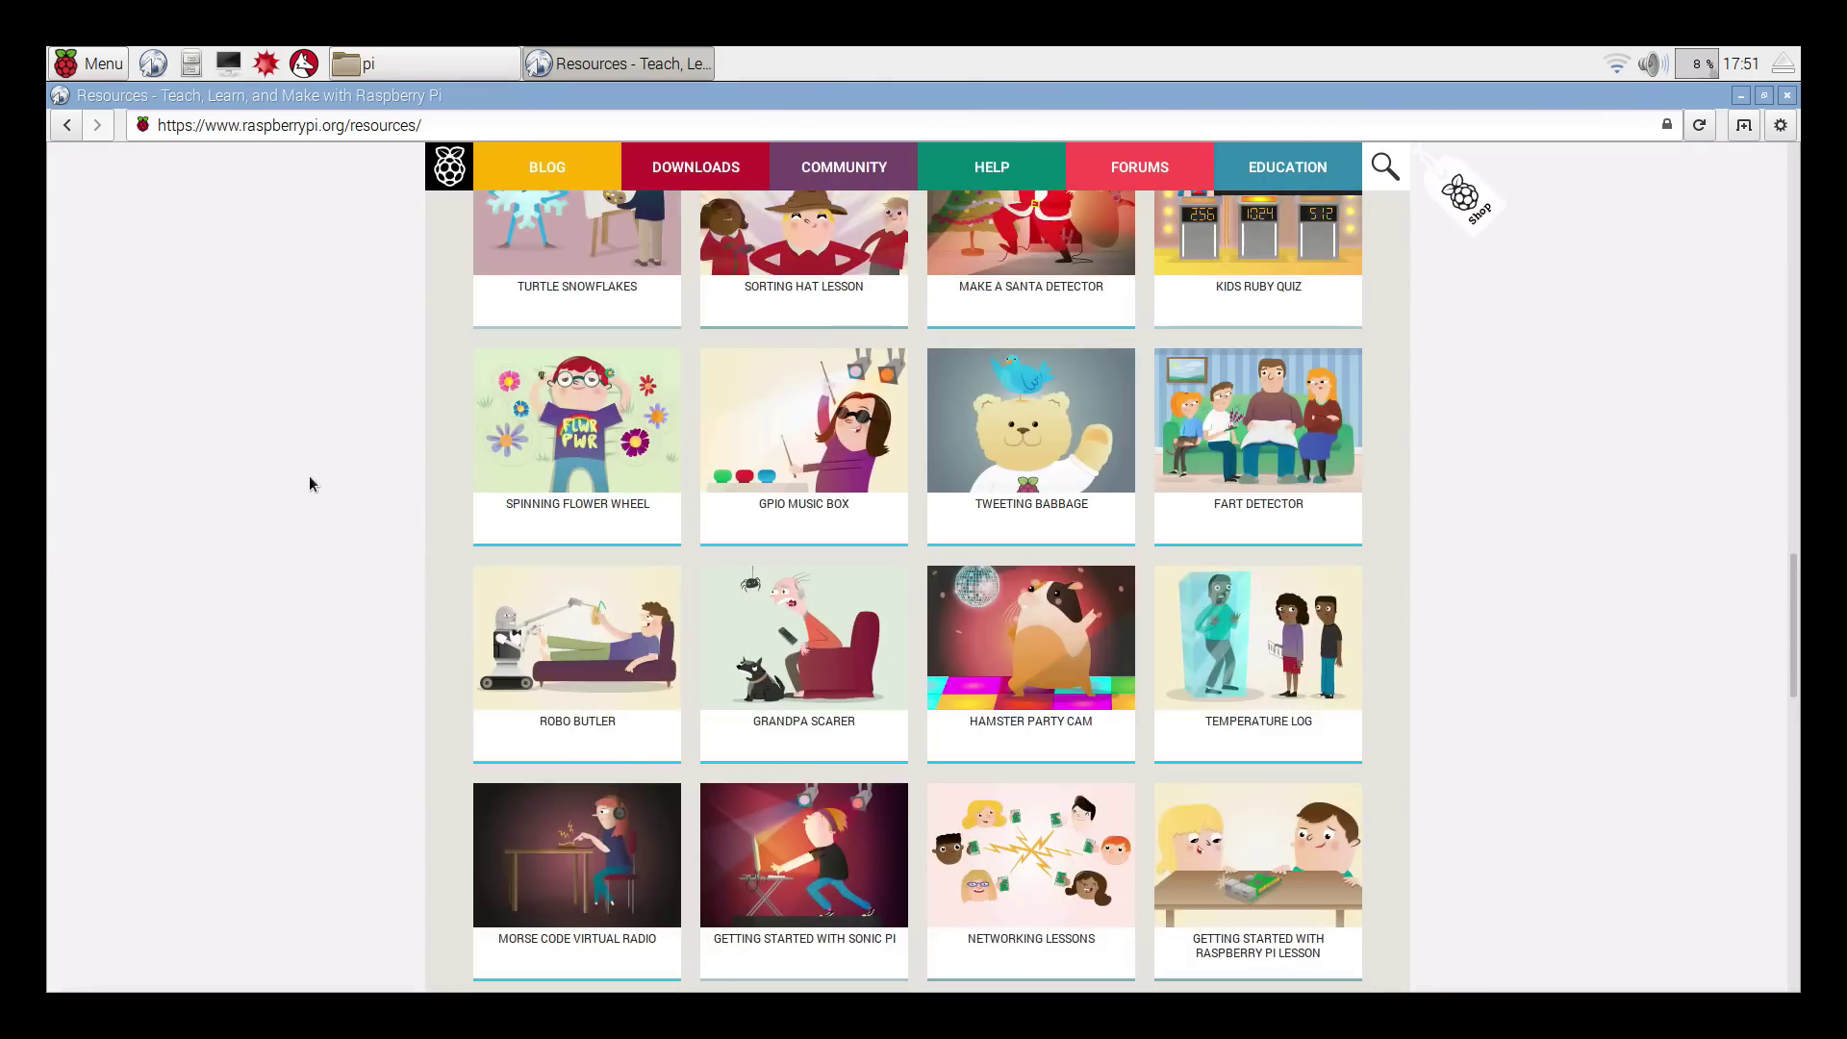
scroll(315, 478, up, 20)
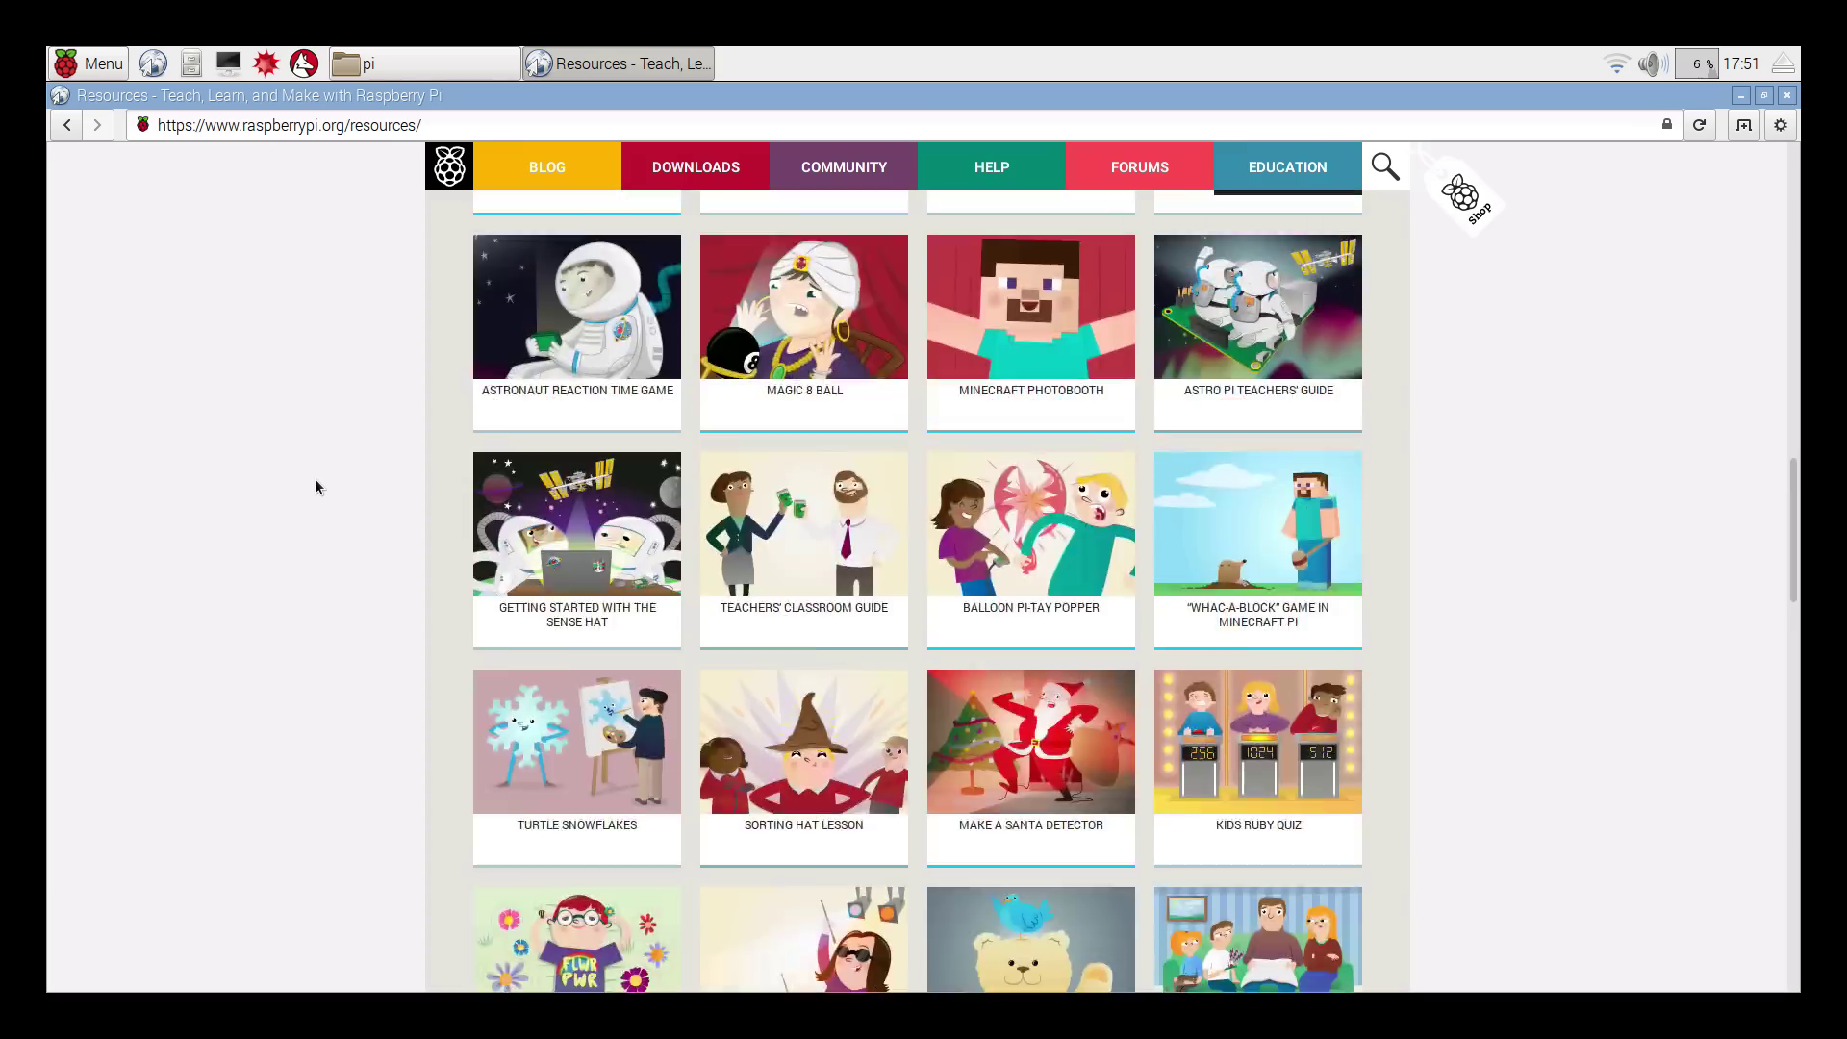
scroll(314, 481, up, 10)
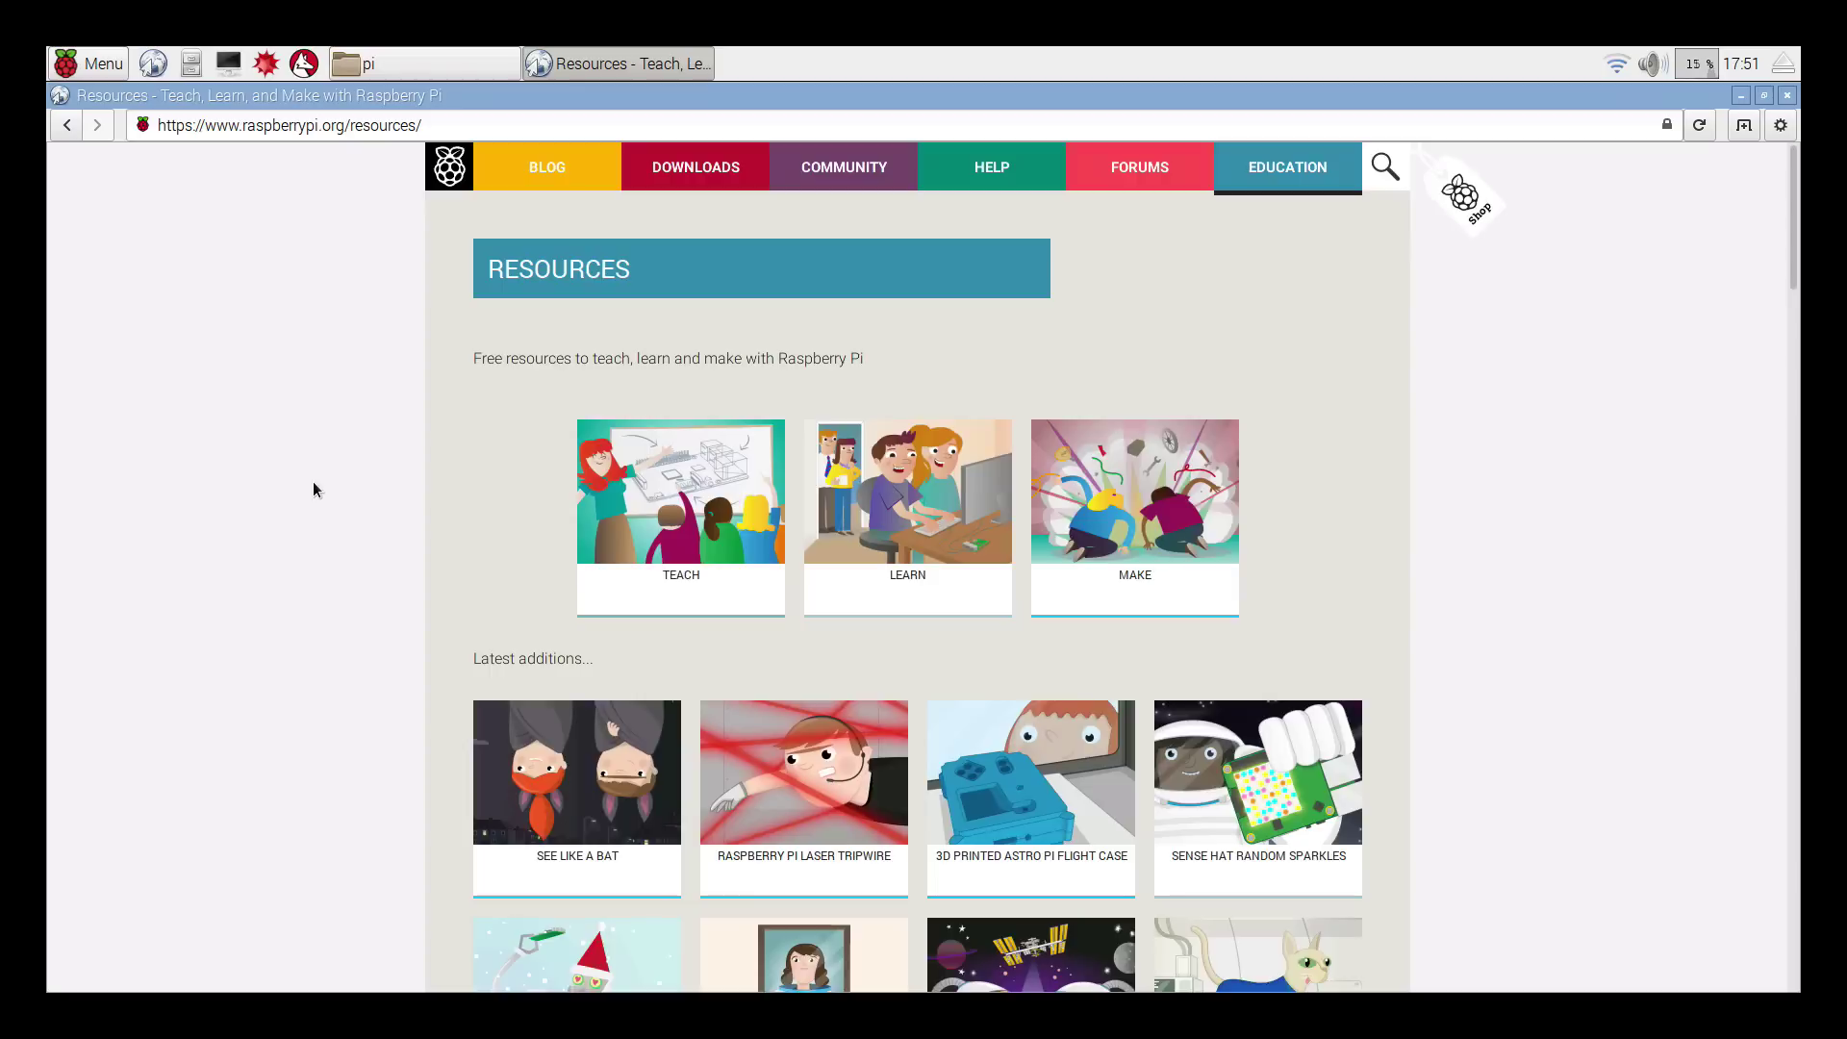
scroll(312, 481, down, 14)
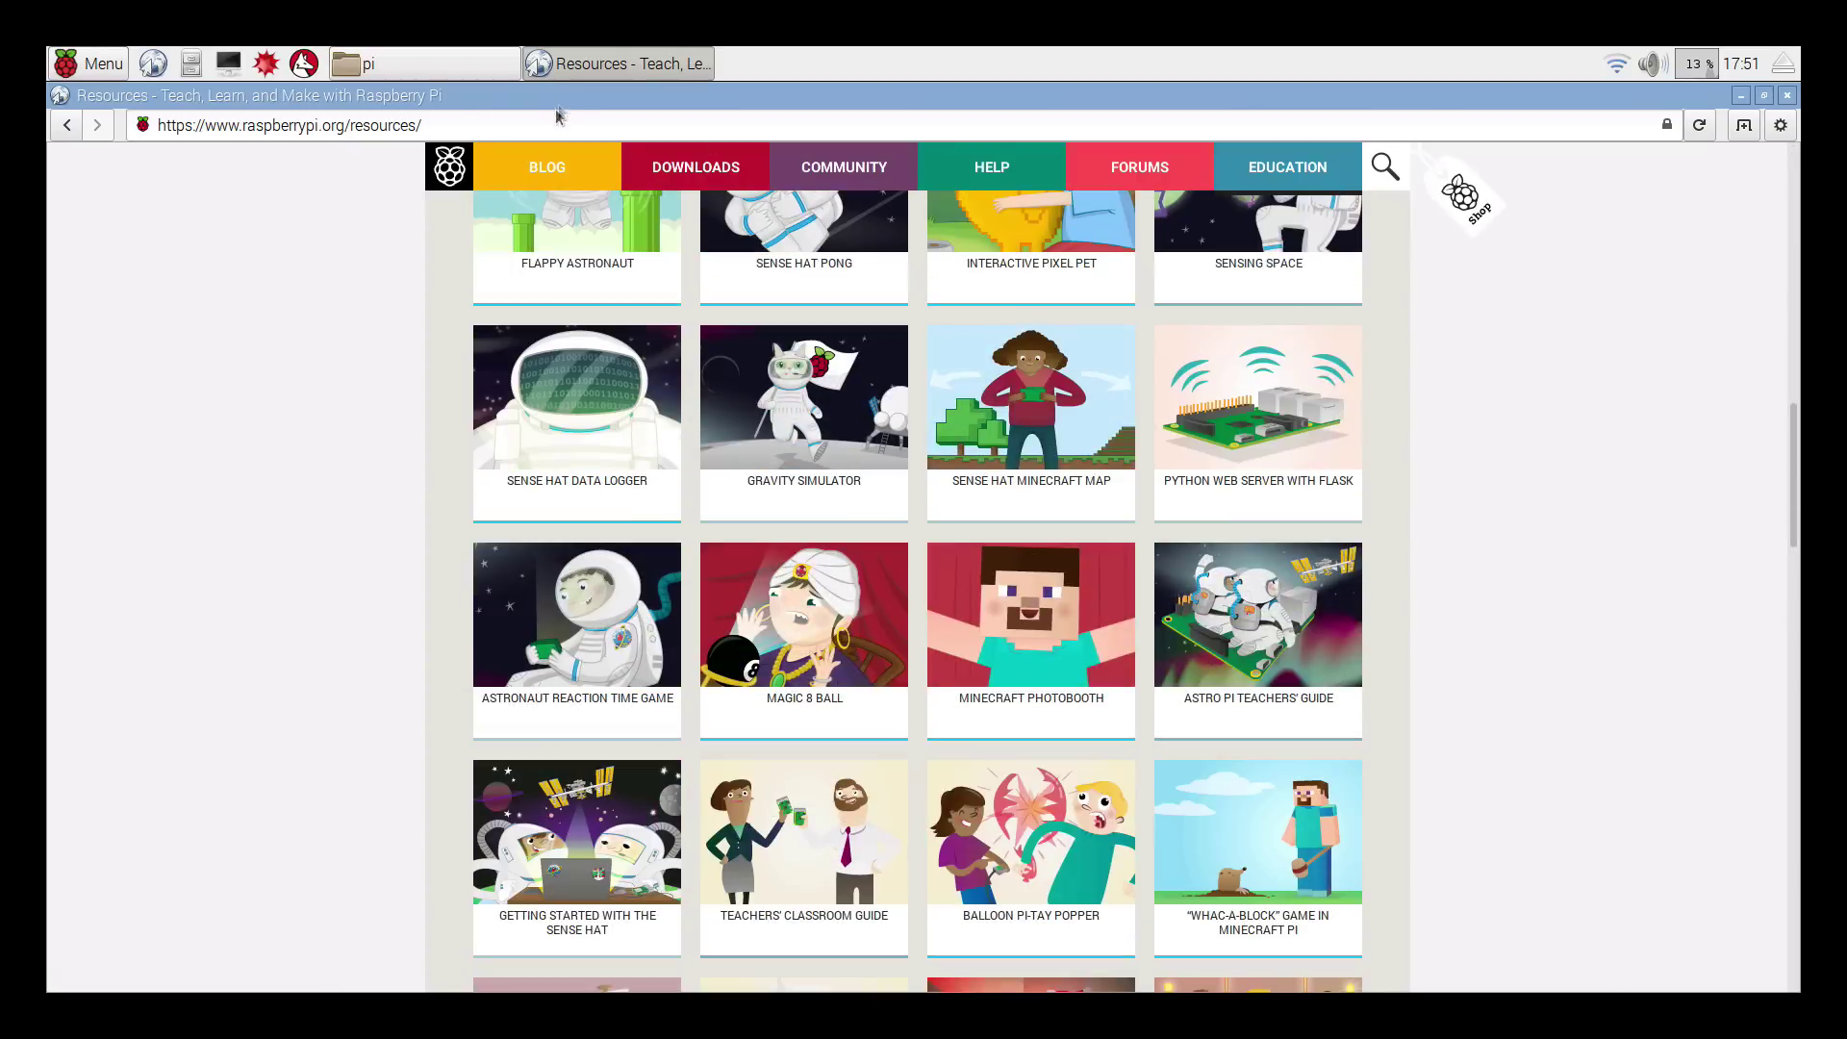
Replace the address with 'goog' and load the suggested Google search page.
click(546, 125)
text(goog)
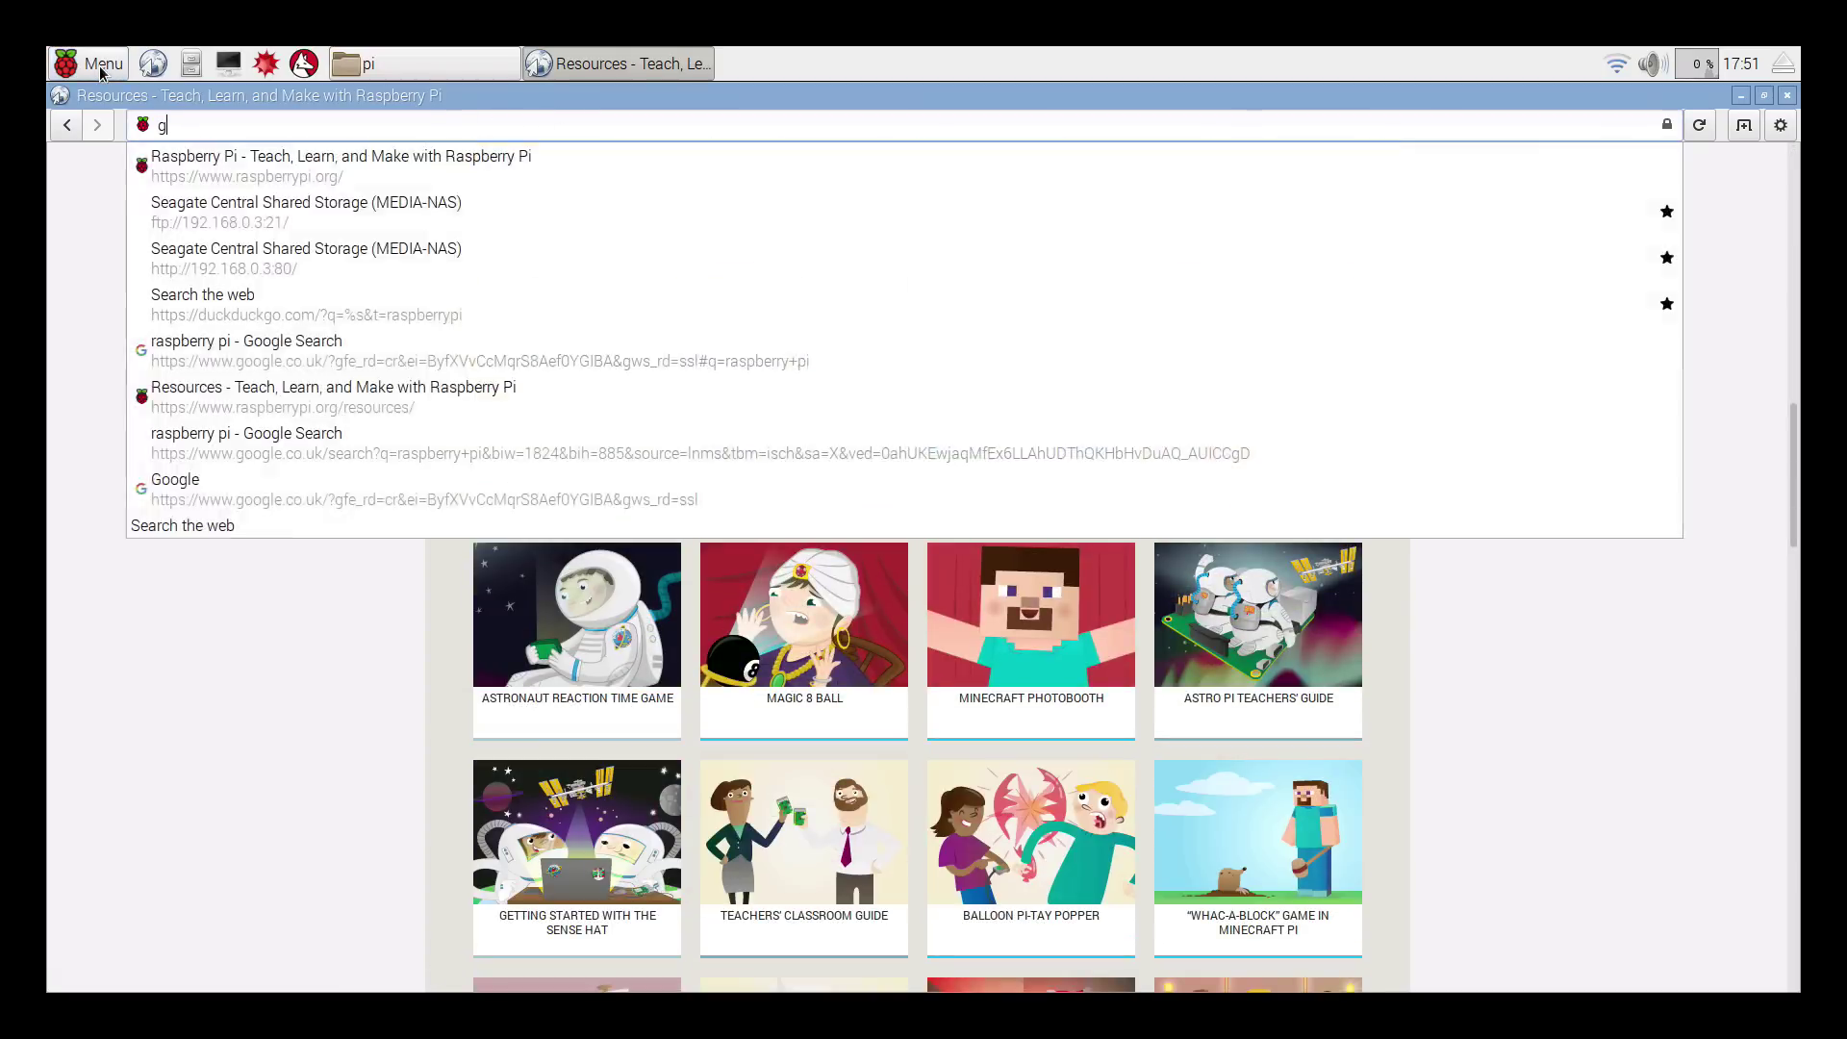
key(Down)
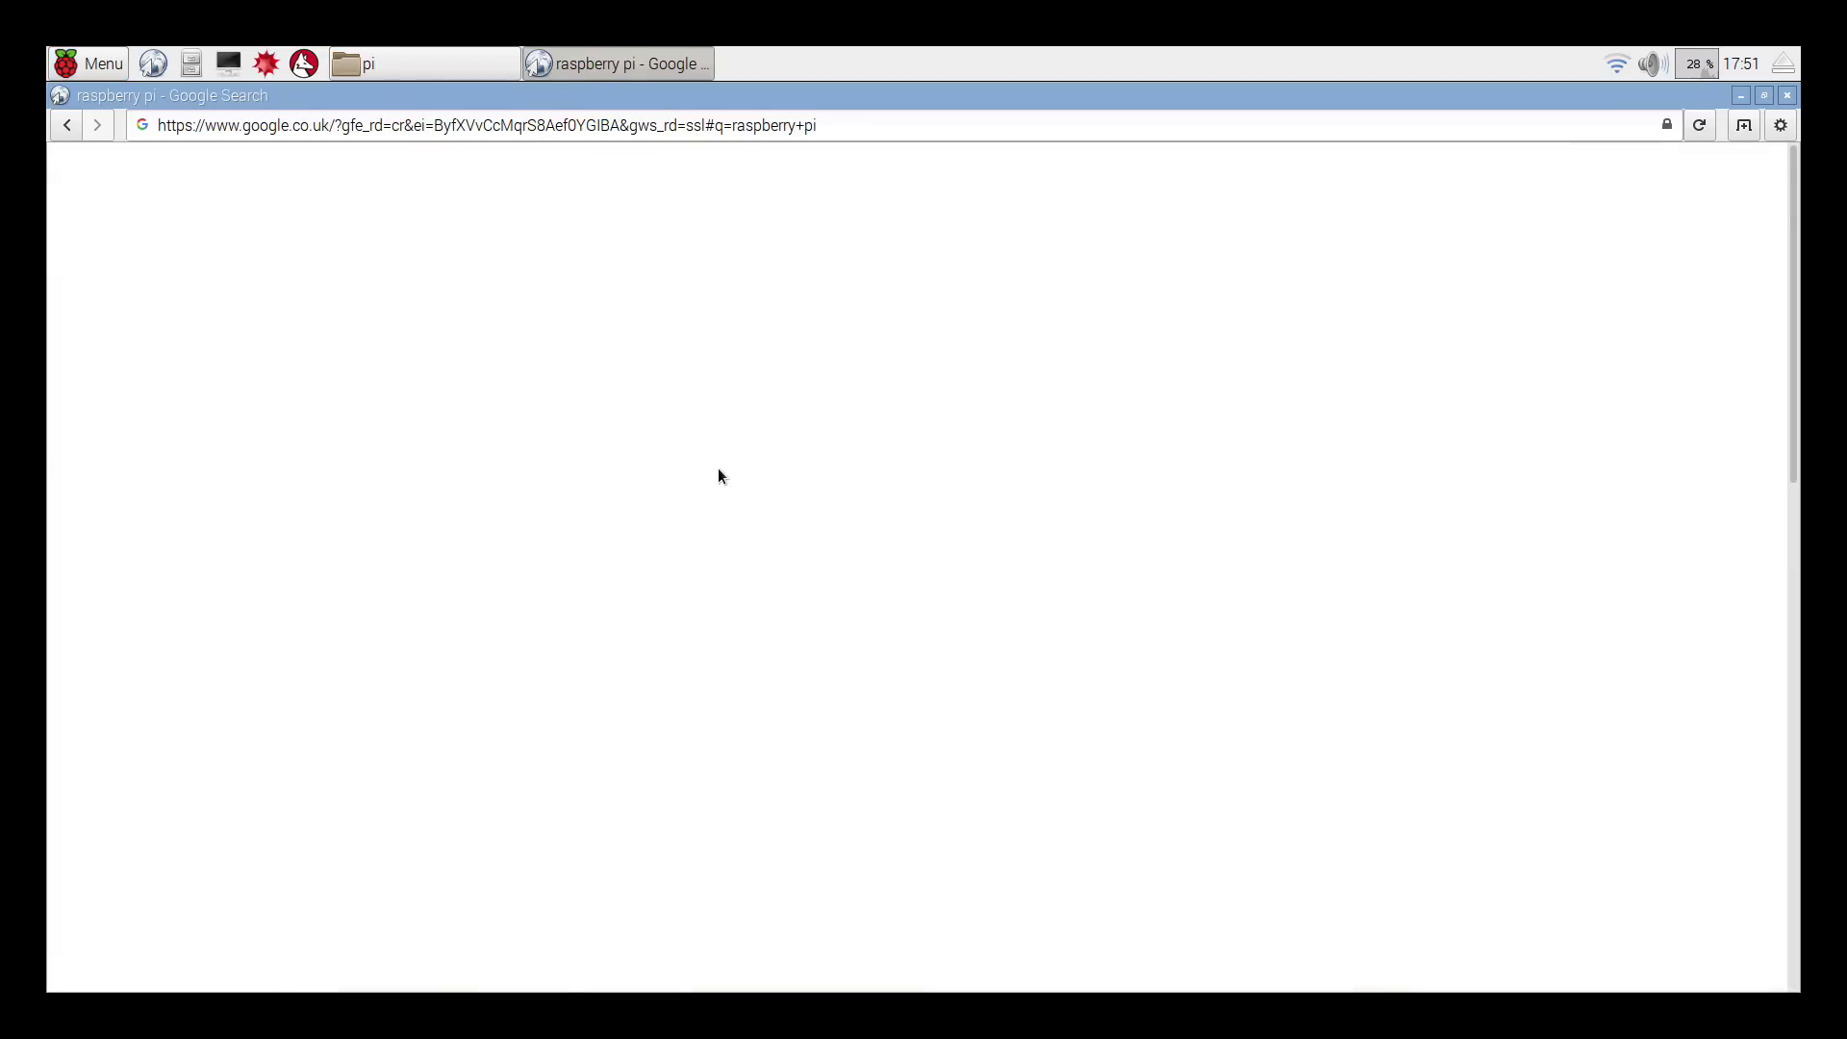
Scroll through the 'raspberry pi' Google results, then minimize the browser.
scroll(823, 529, down, 5)
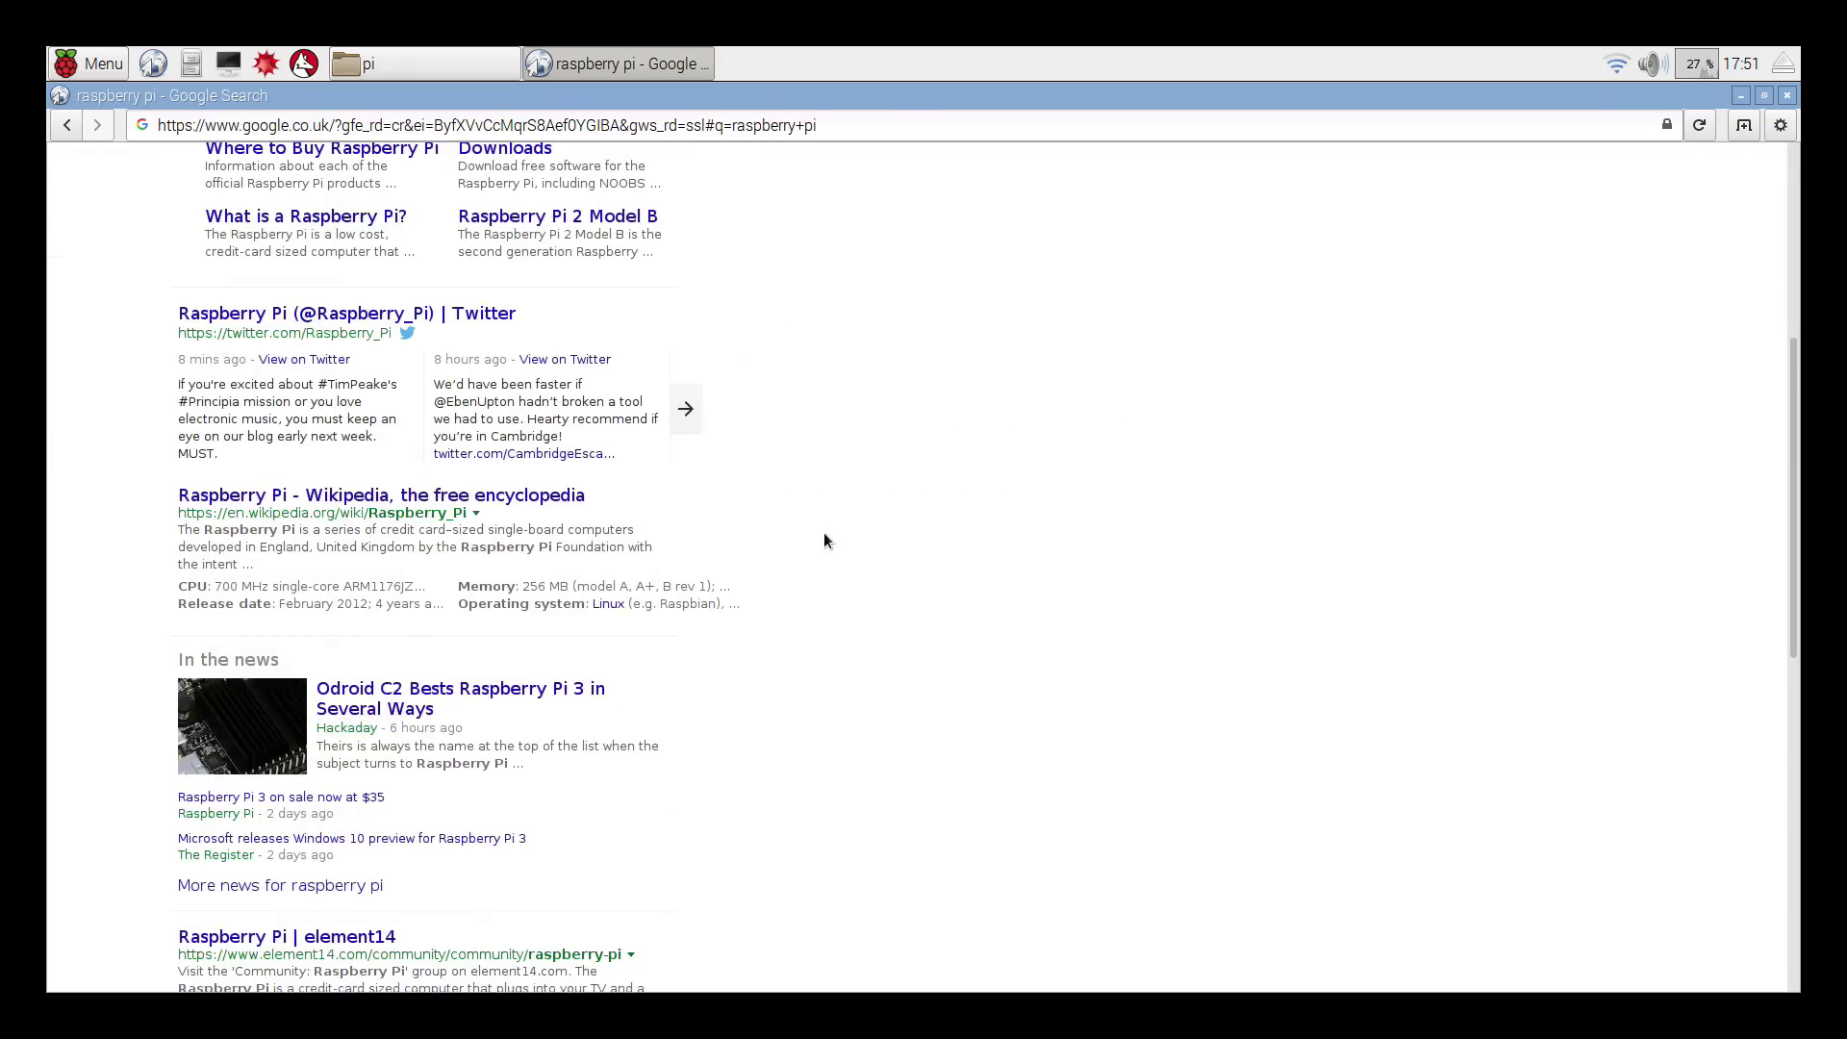
scroll(821, 627, up, 3)
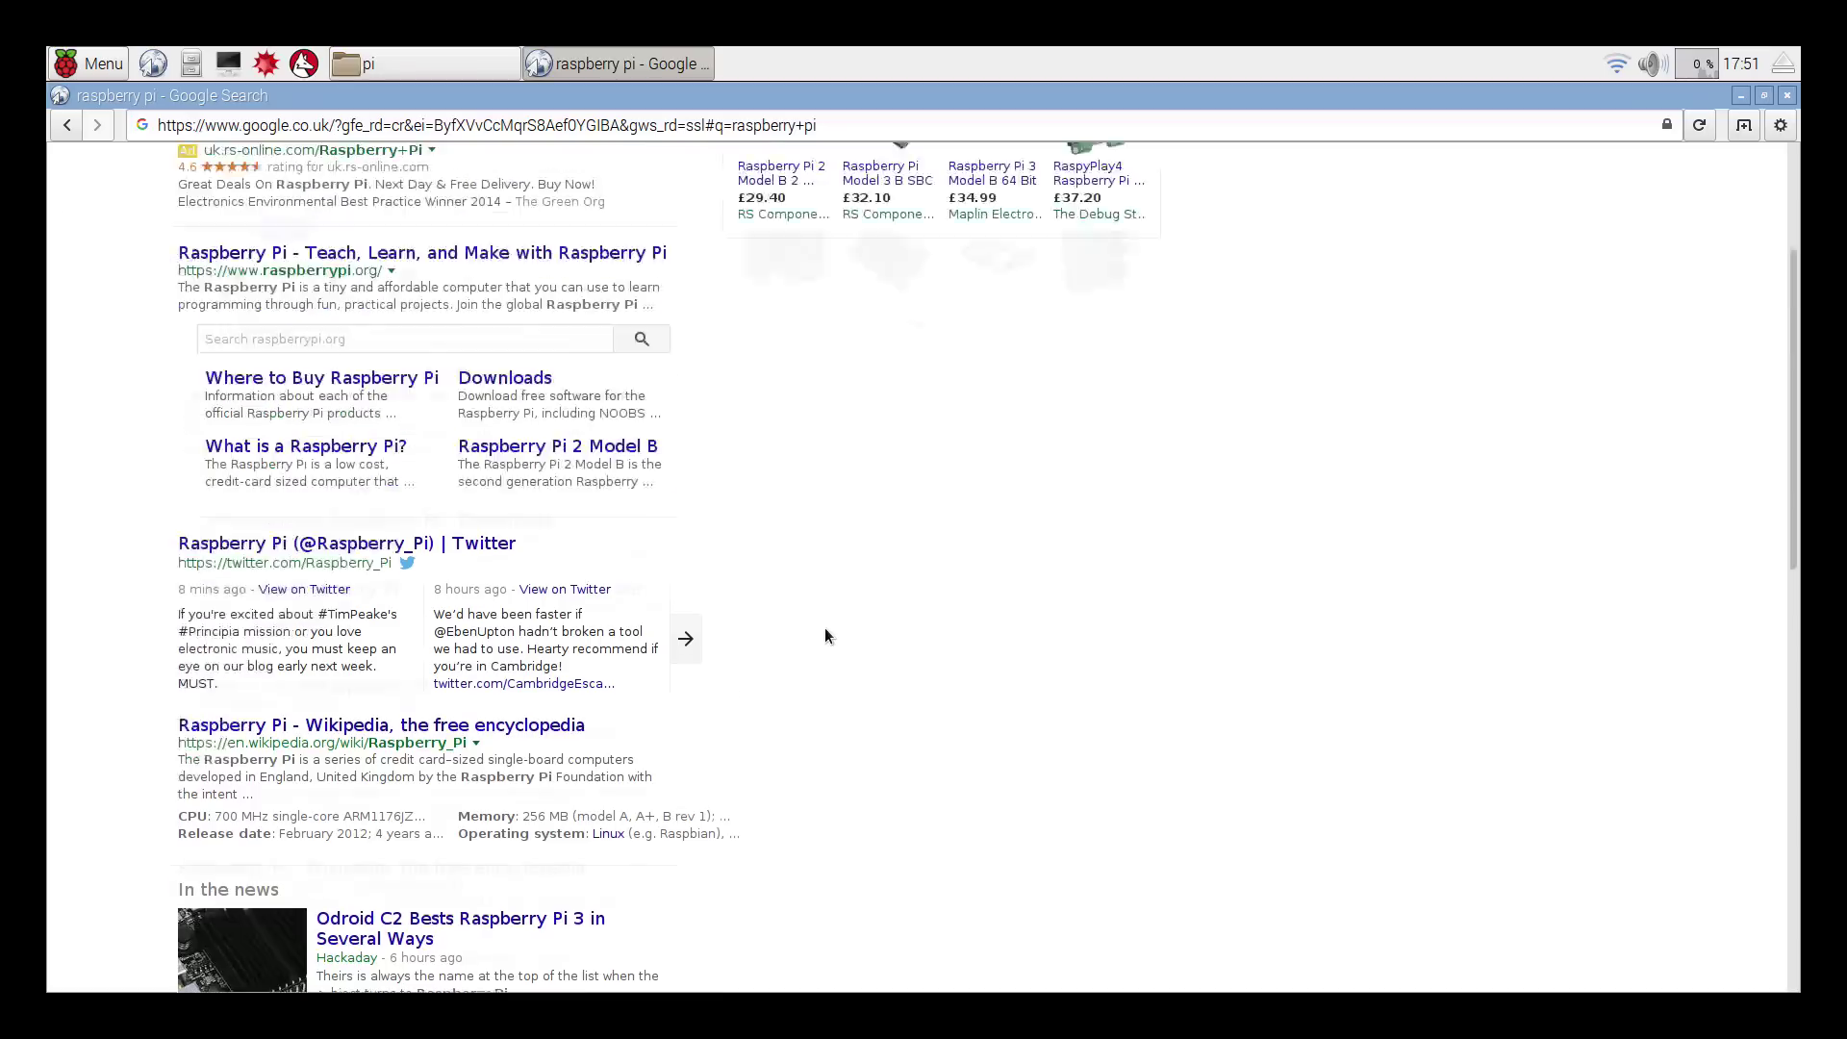
scroll(825, 635, down, 10)
scroll(804, 660, up, 12)
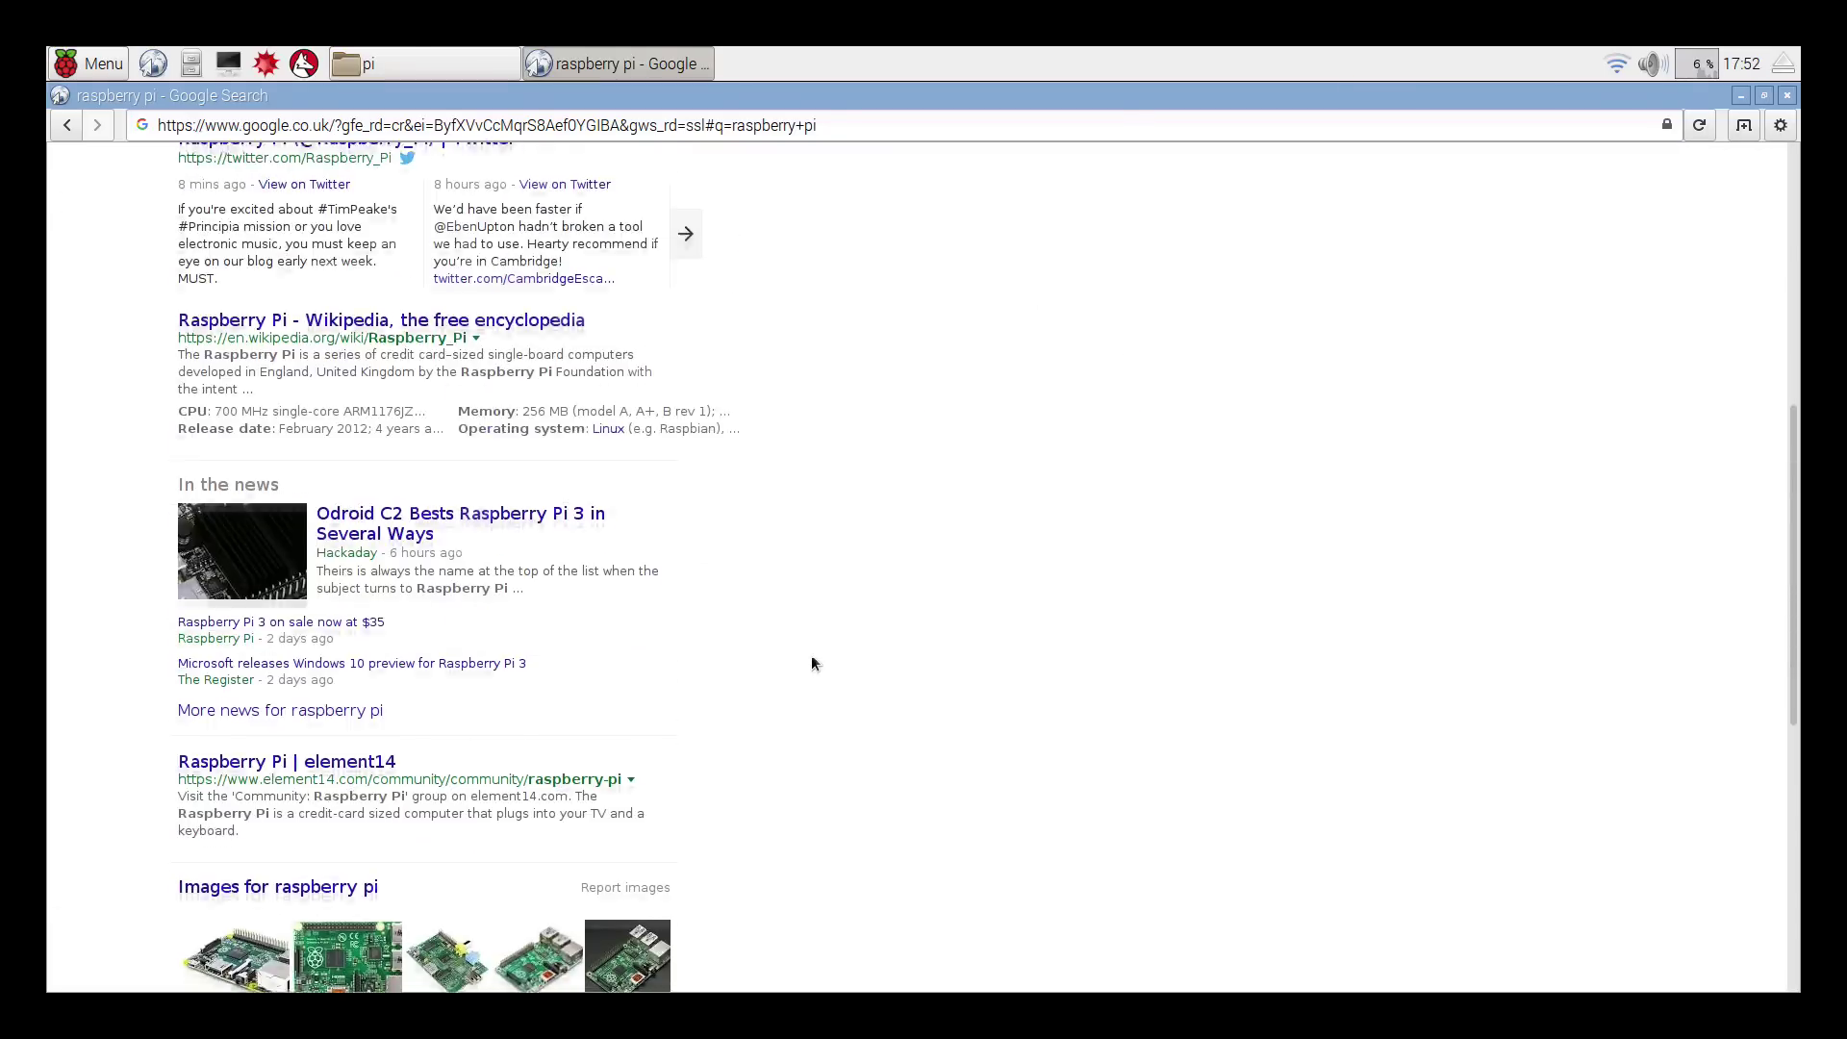
scroll(810, 662, down, 10)
scroll(556, 689, up, 6)
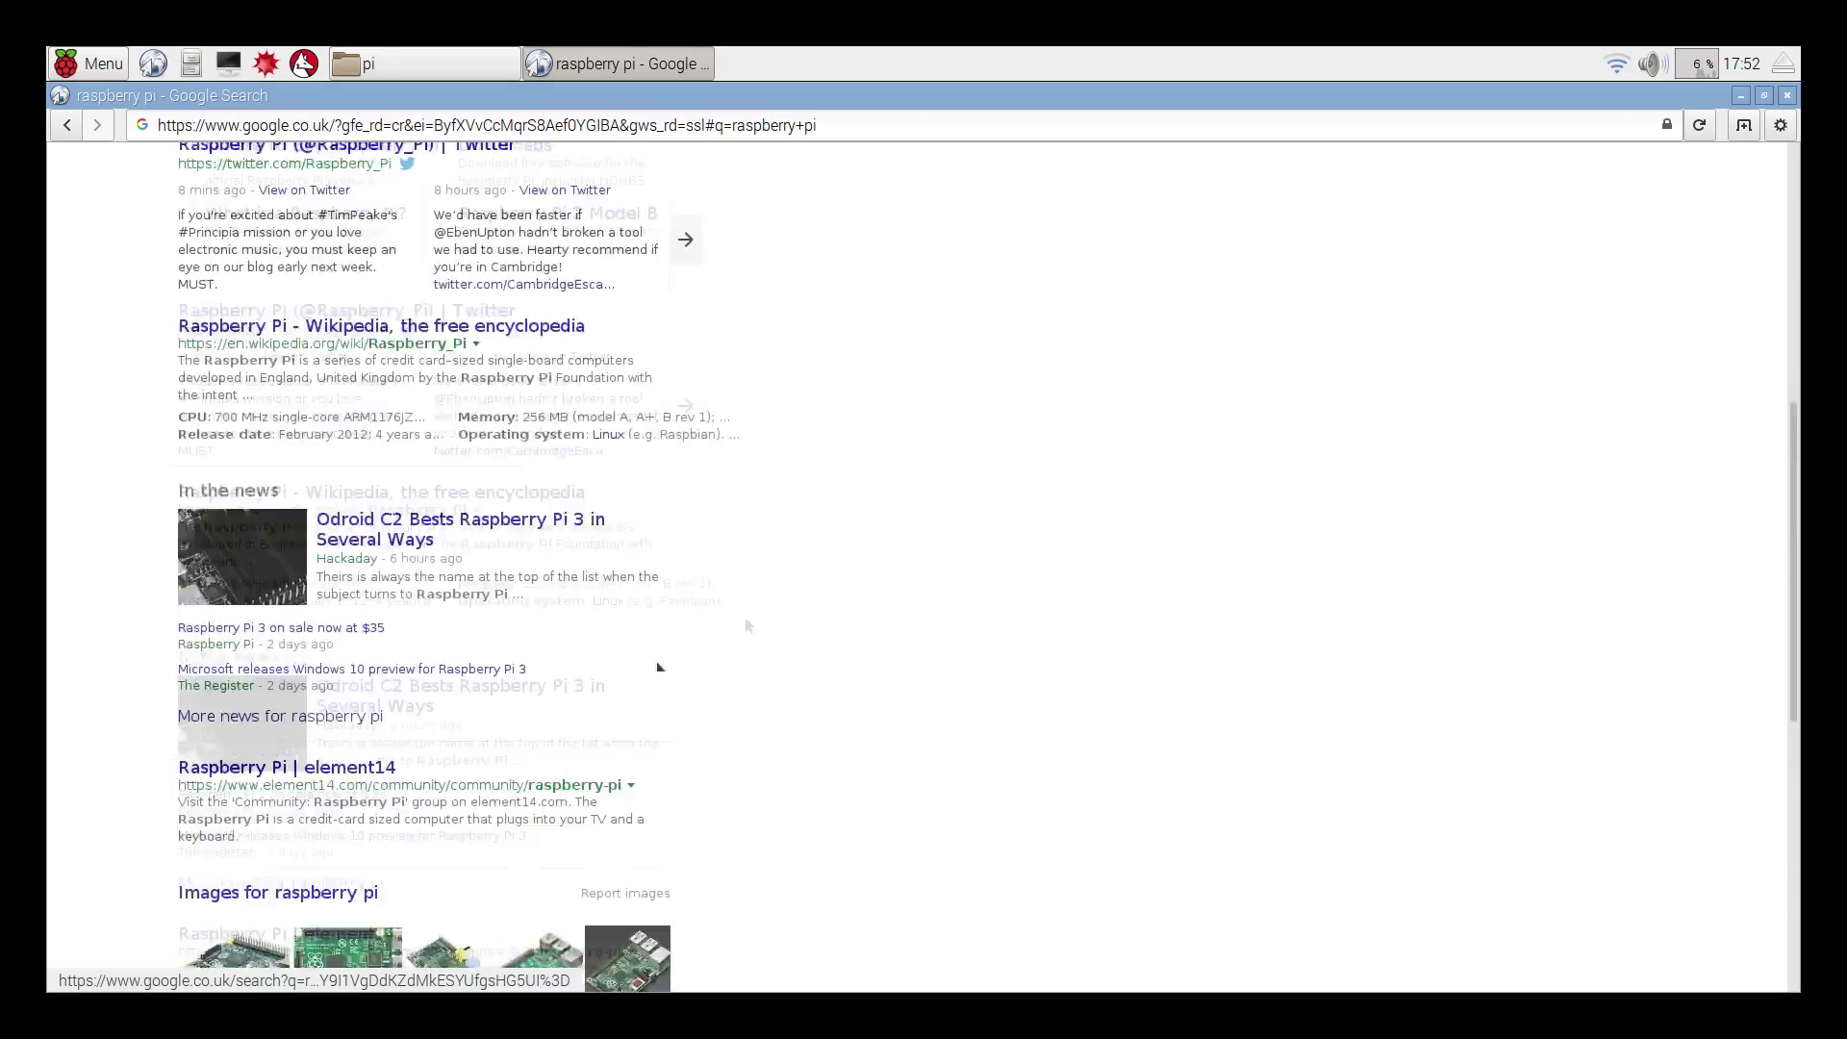
click(1740, 96)
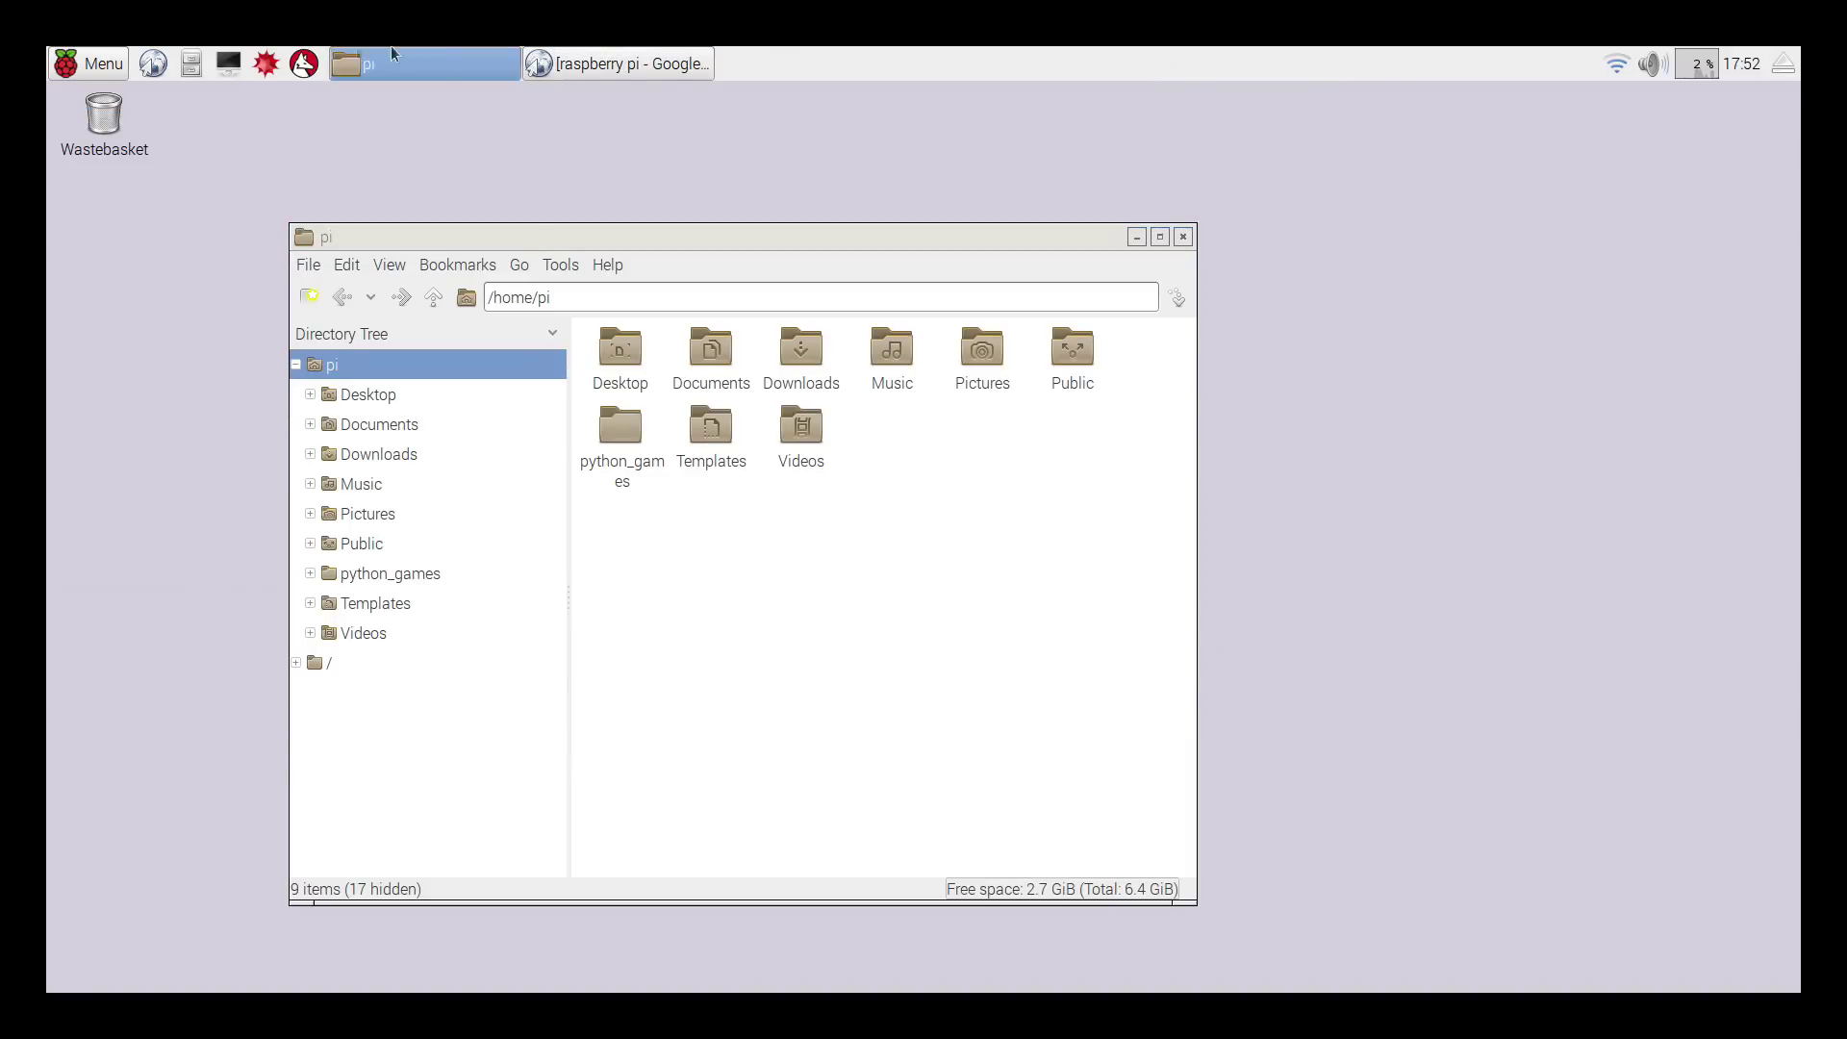
click(94, 64)
mouse_move(116, 139)
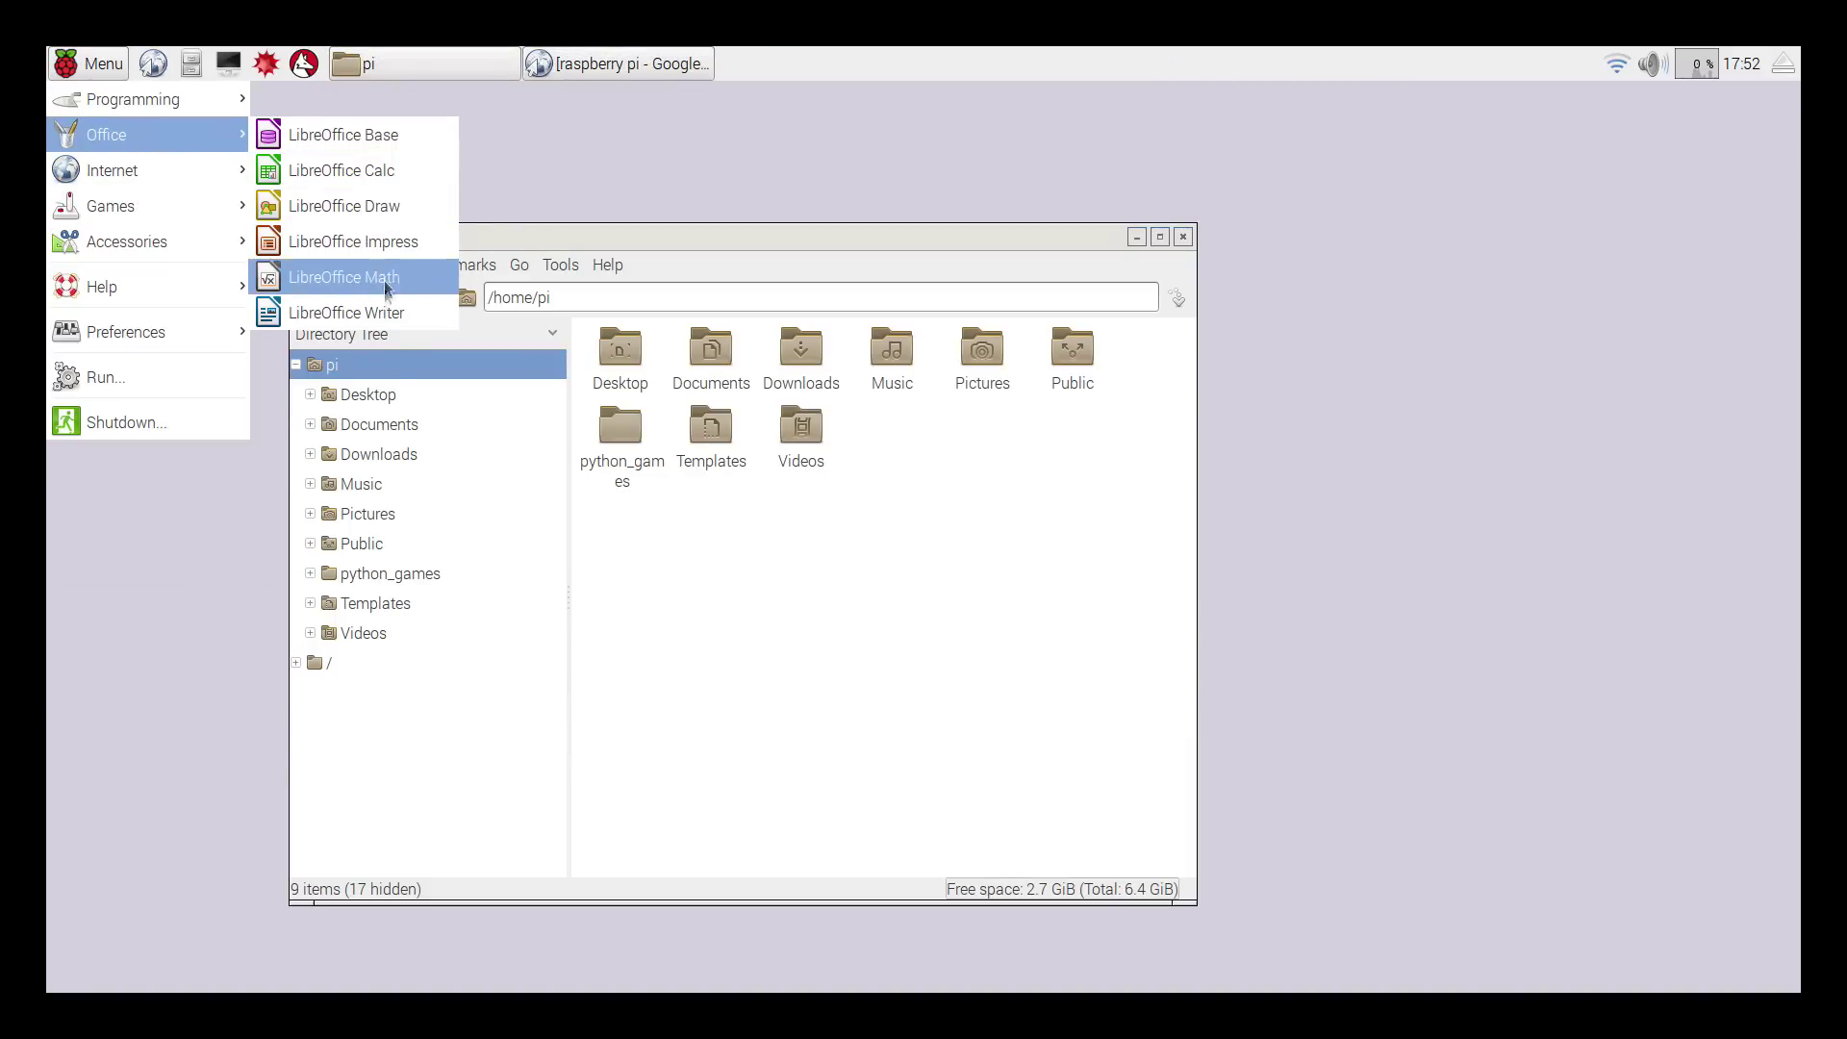
click(373, 314)
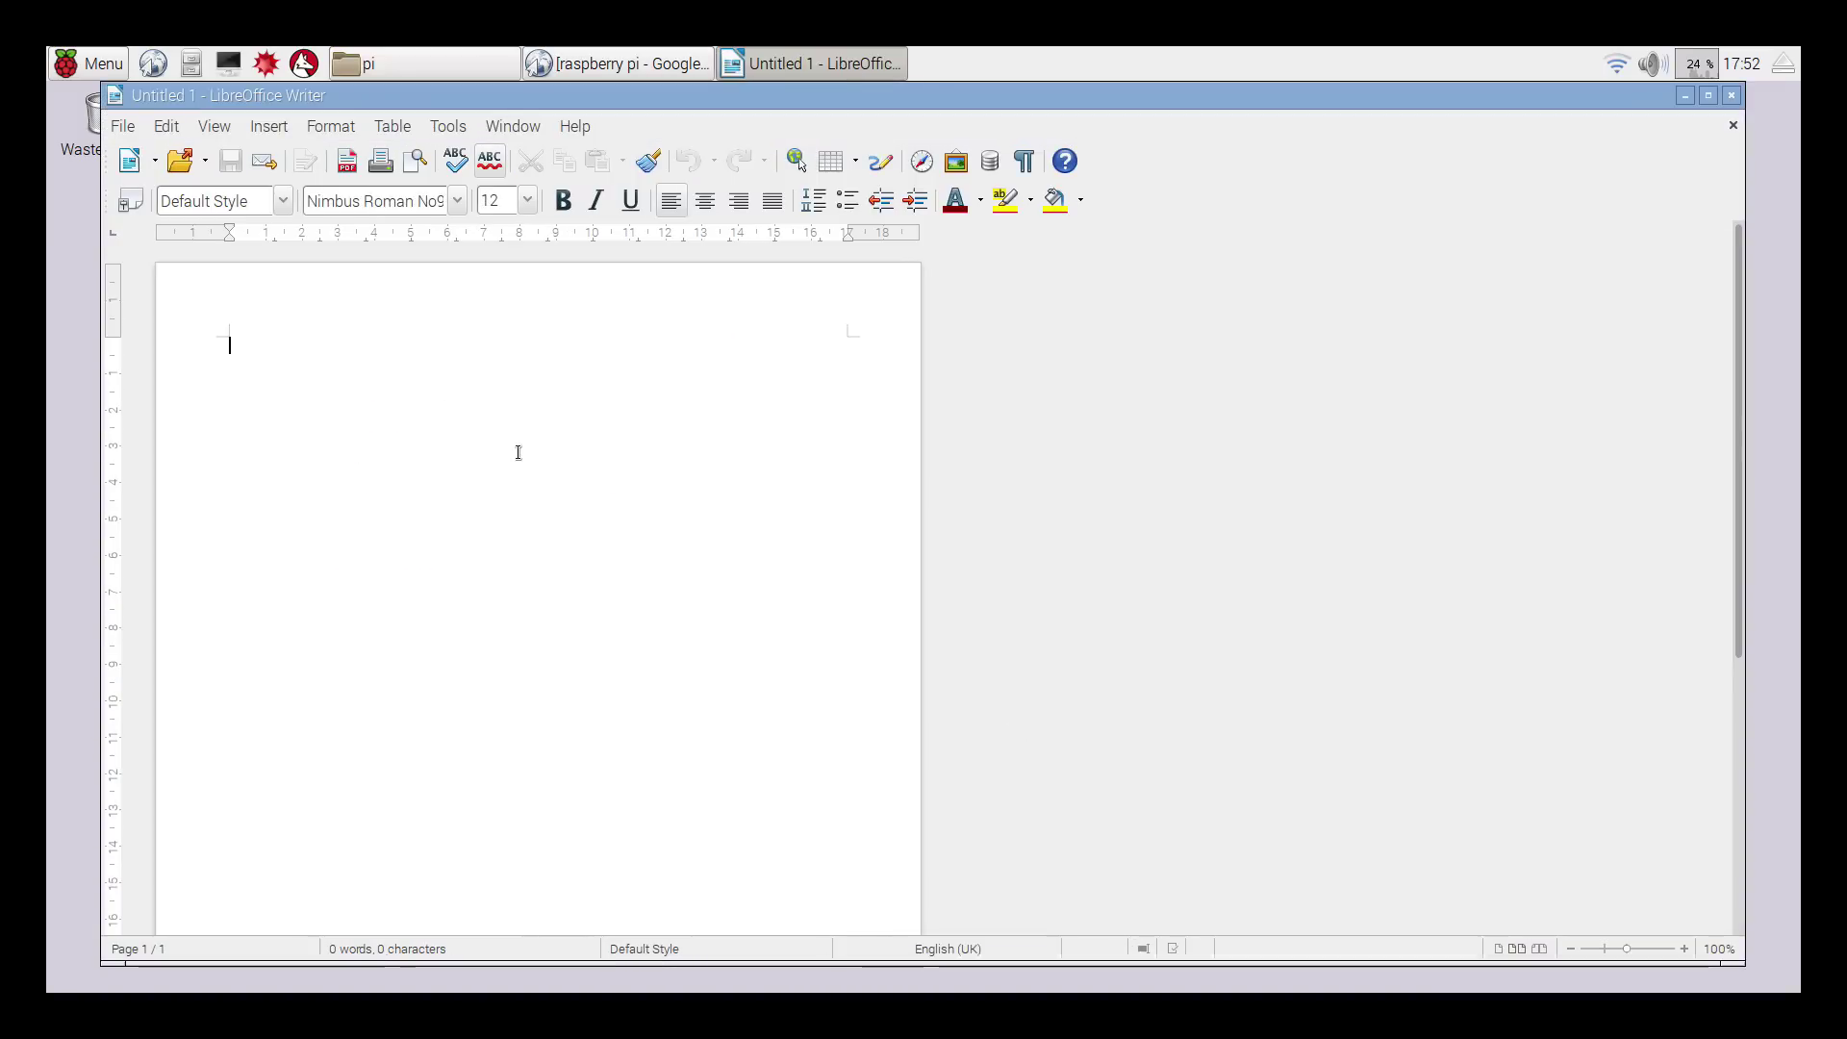
text(stfytt uyo ggoyui giul hilu I)
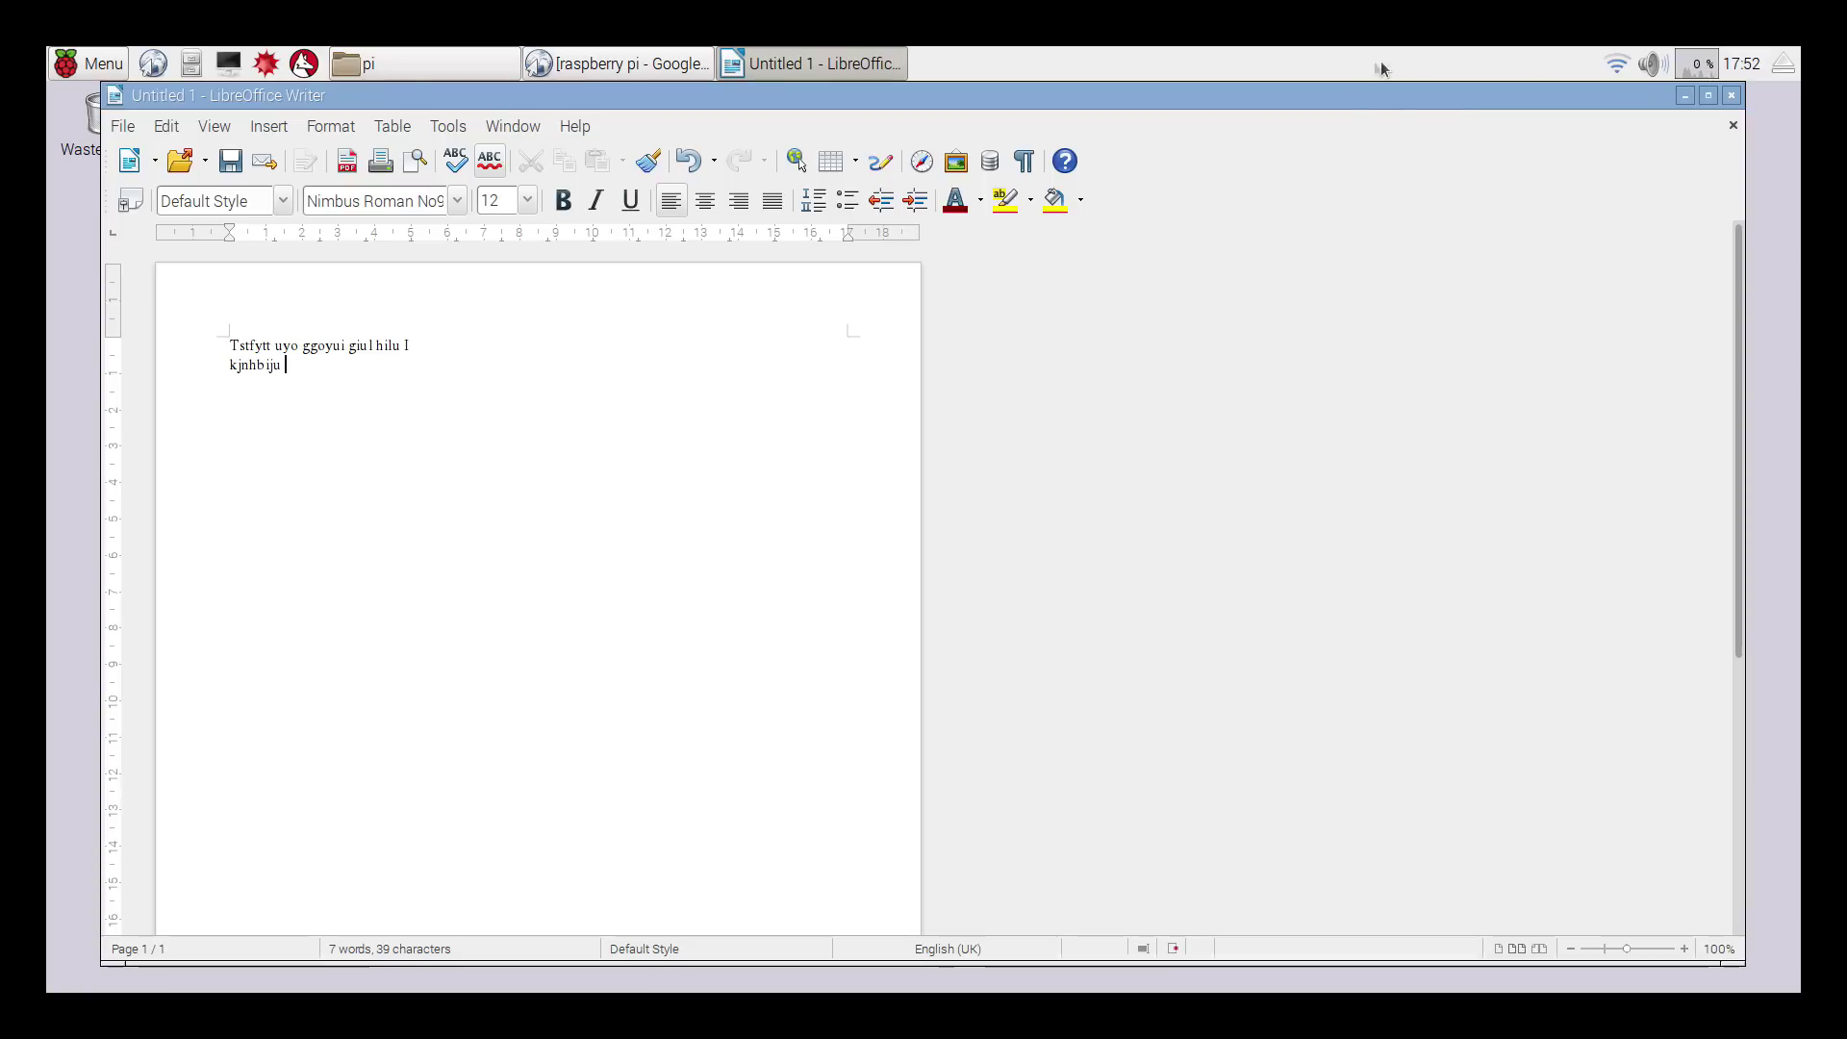
click(1732, 97)
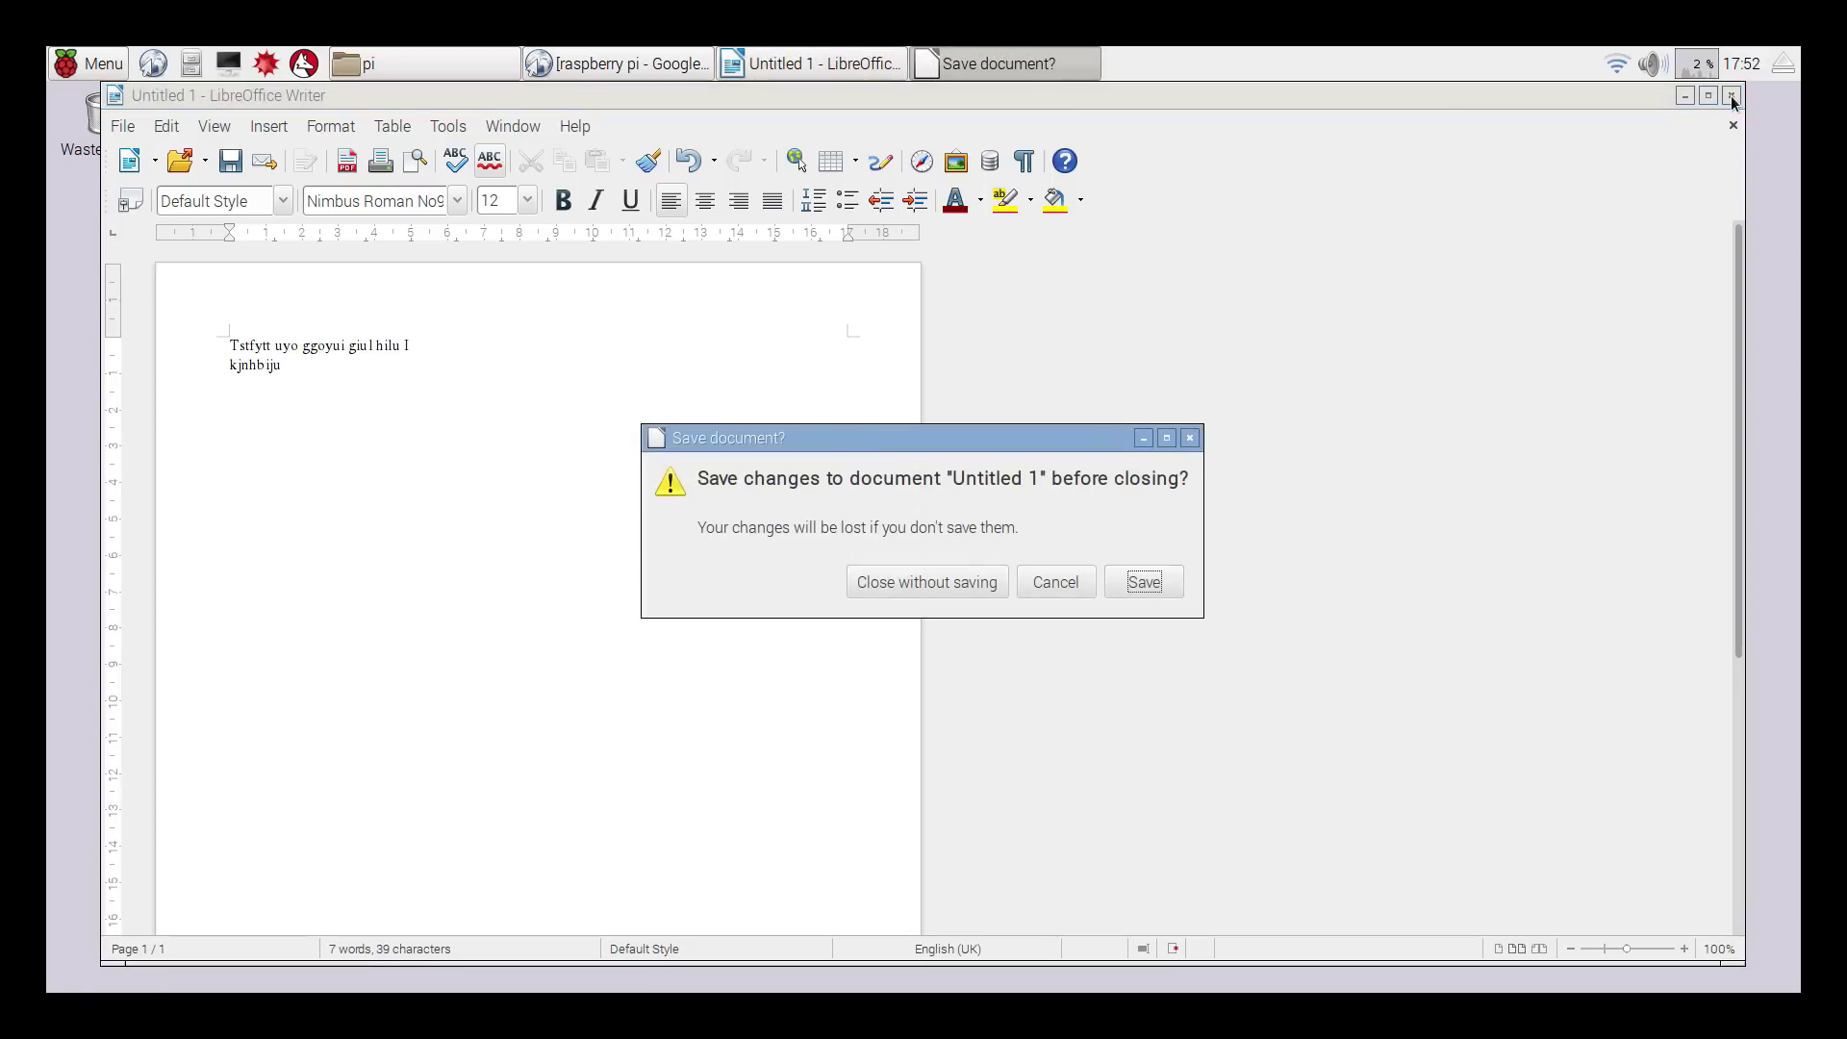
click(954, 585)
click(89, 63)
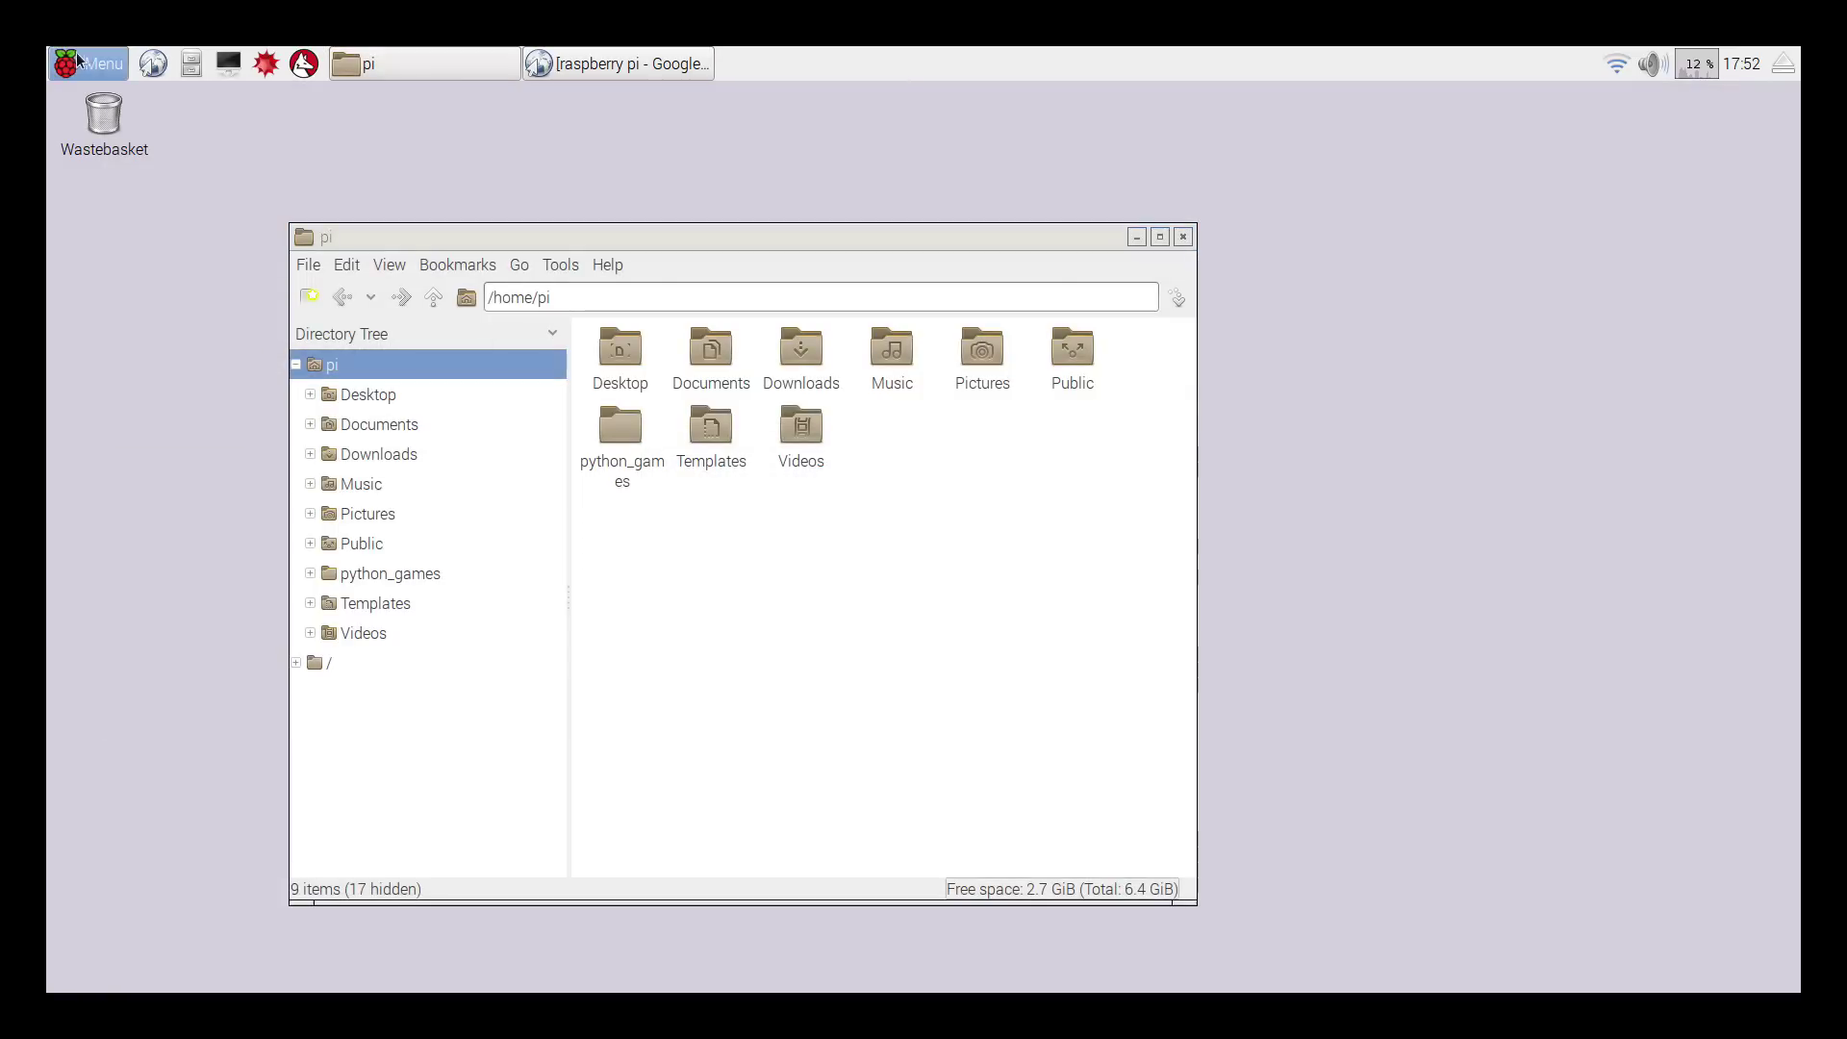
Launch Minecraft Pi from the Games menu and create a new world.
mouse_move(138, 209)
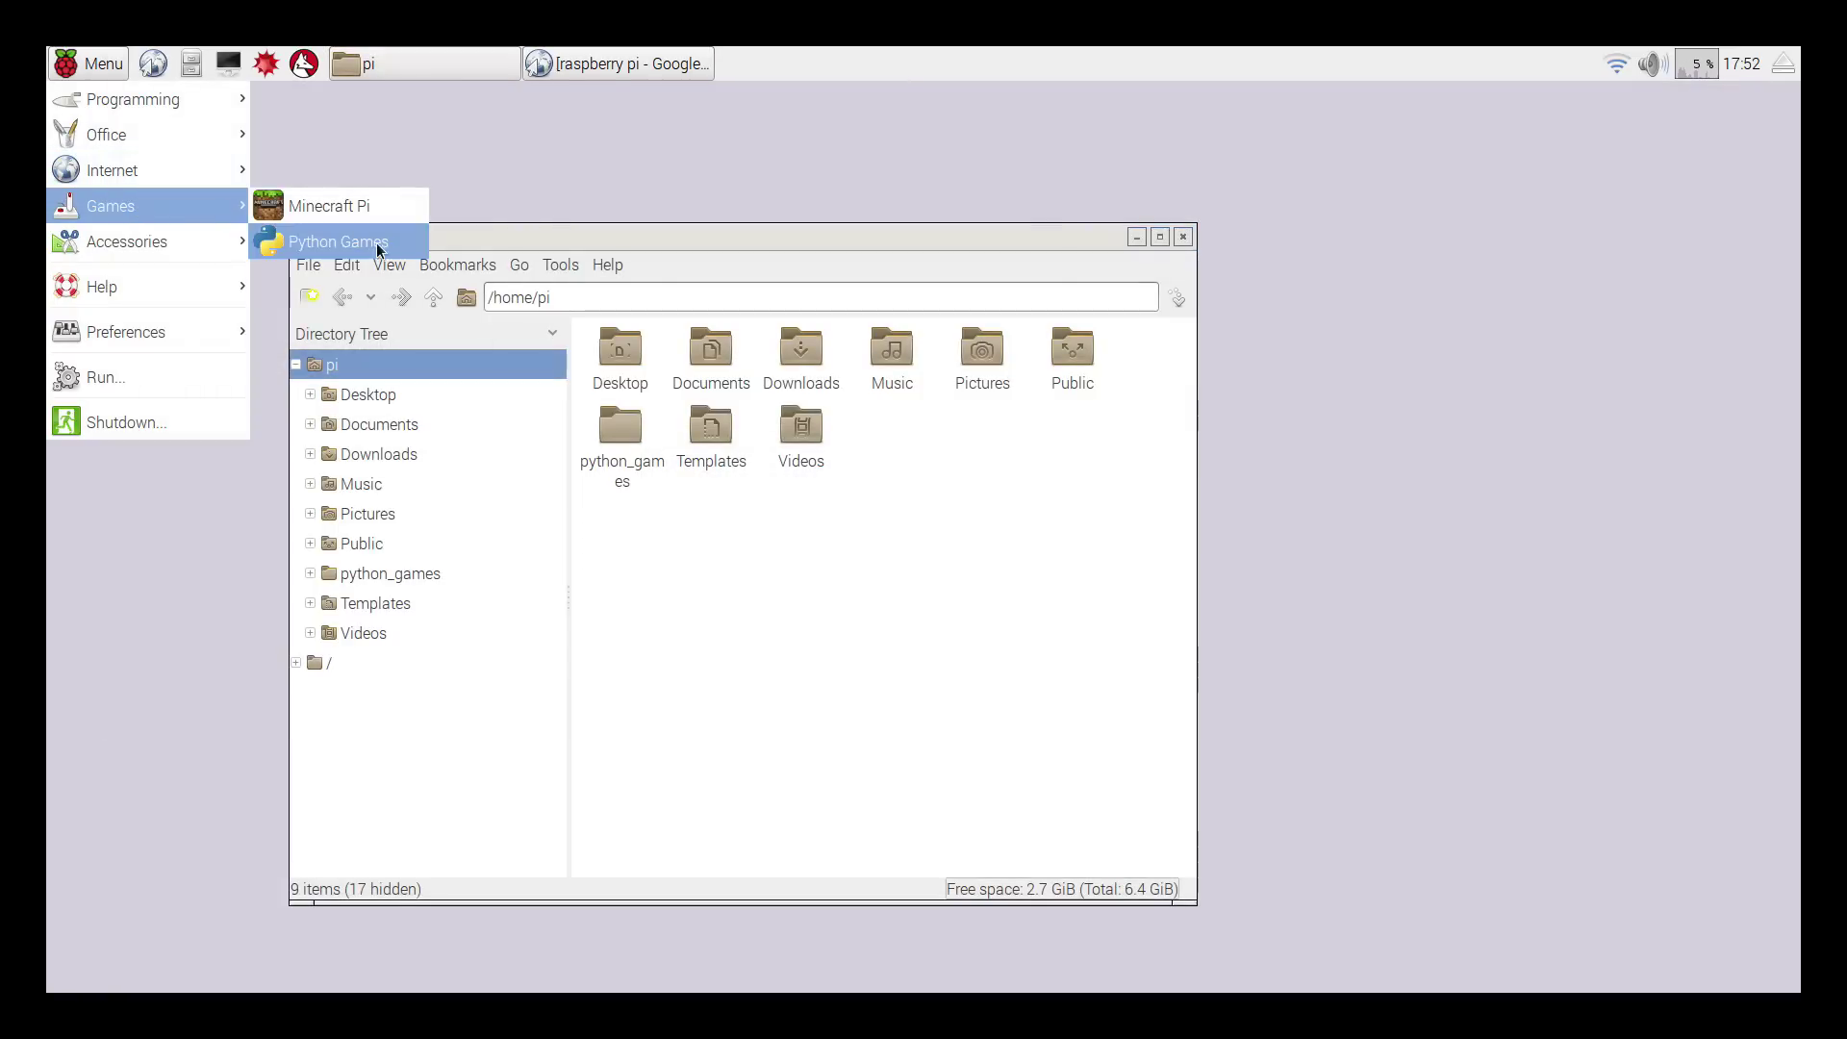
click(341, 210)
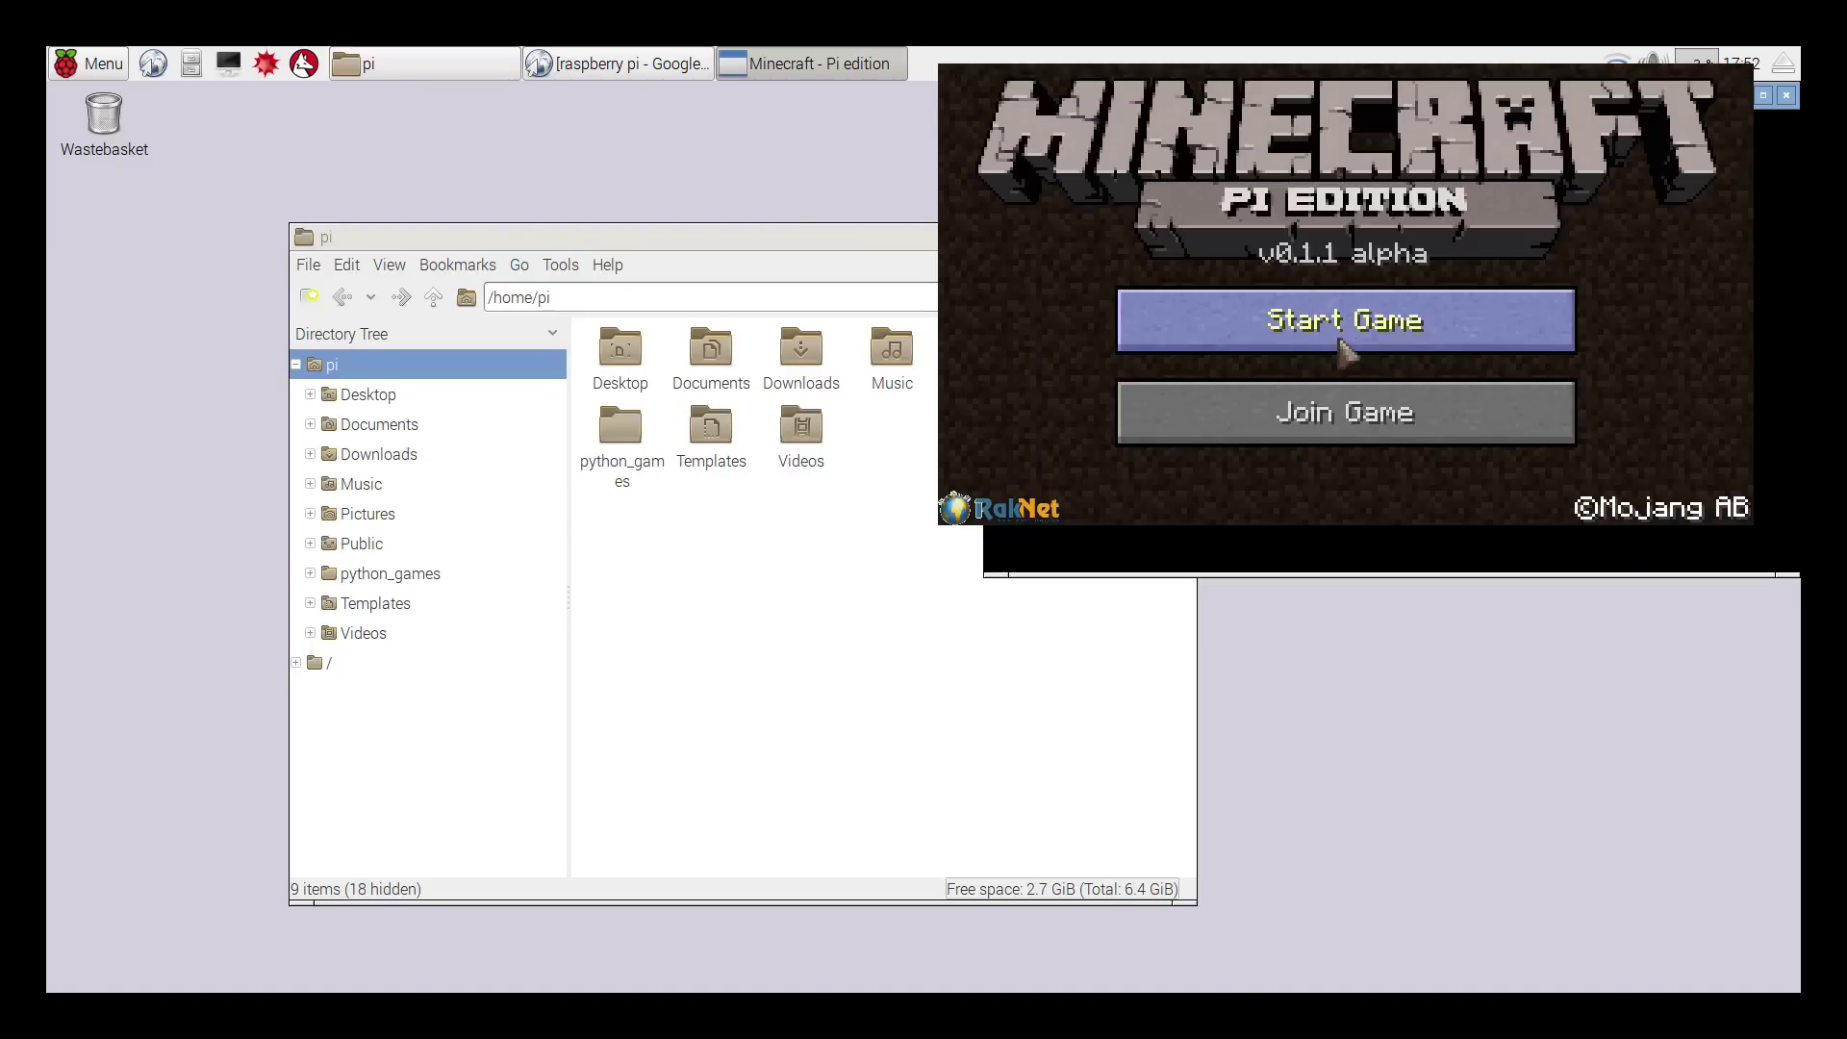
click(1340, 329)
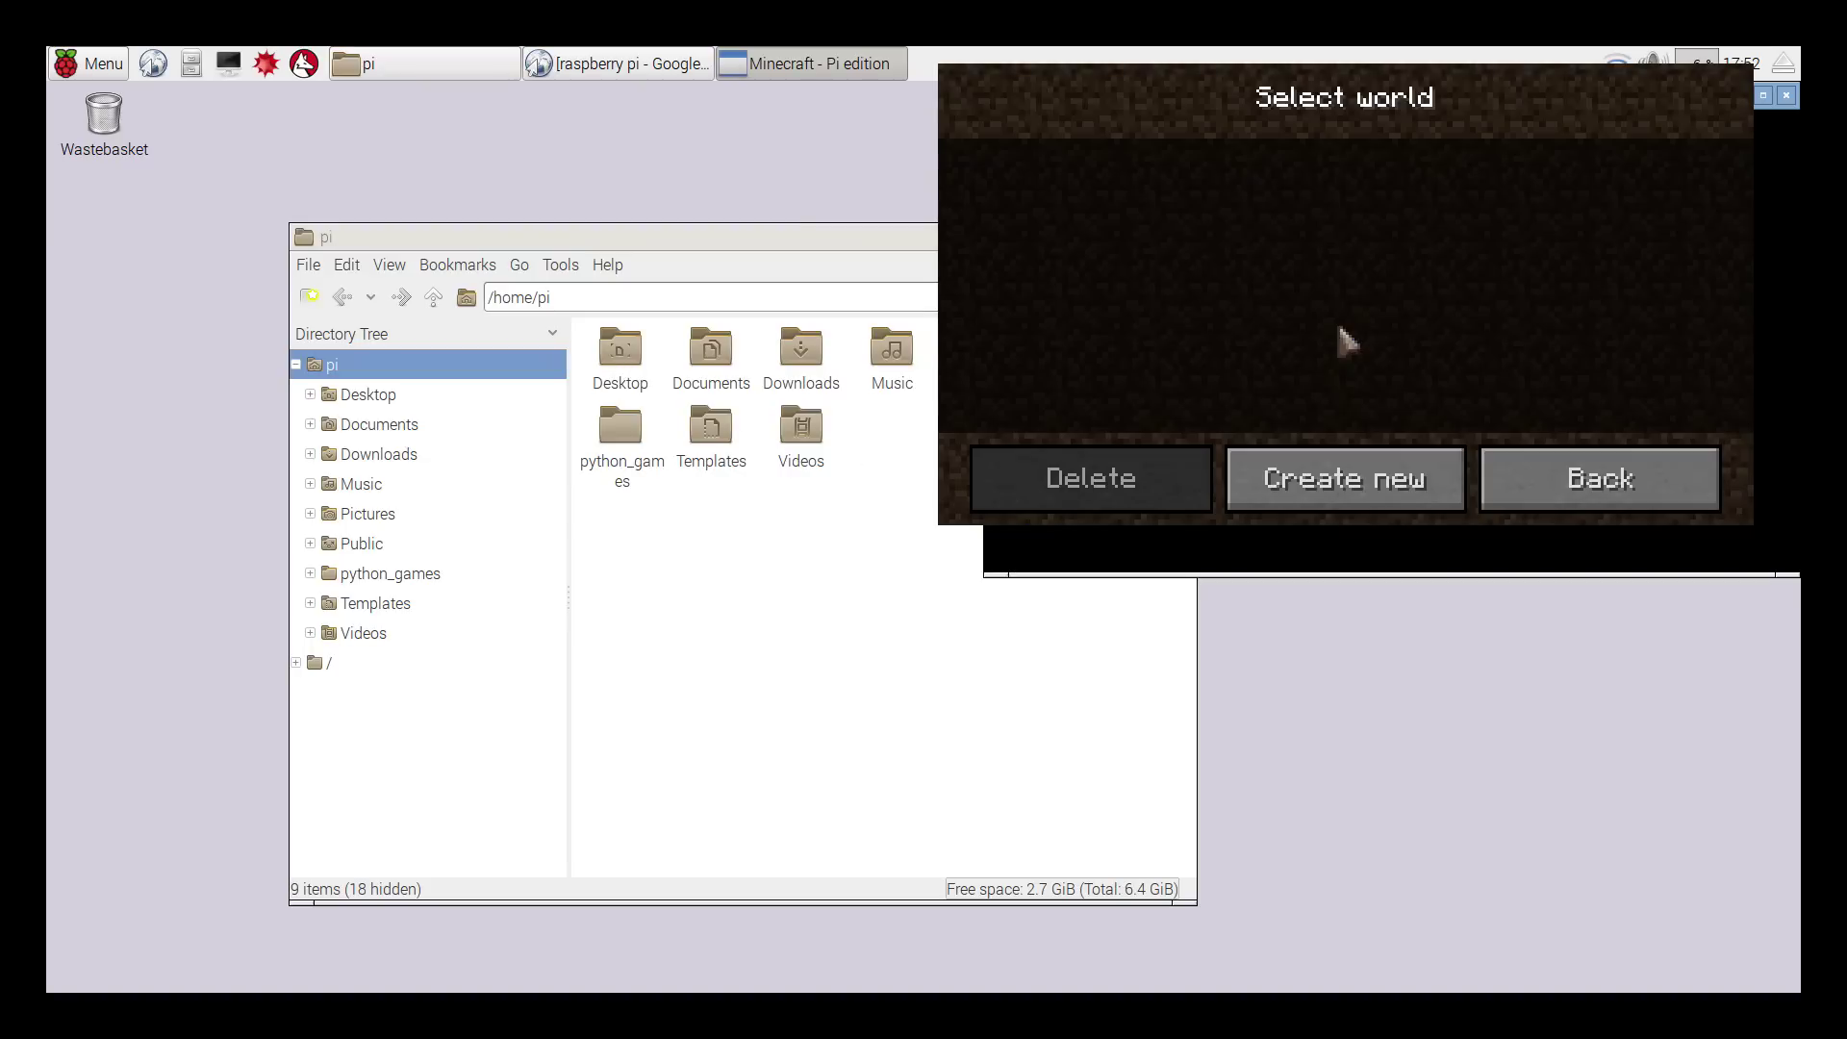
click(1400, 478)
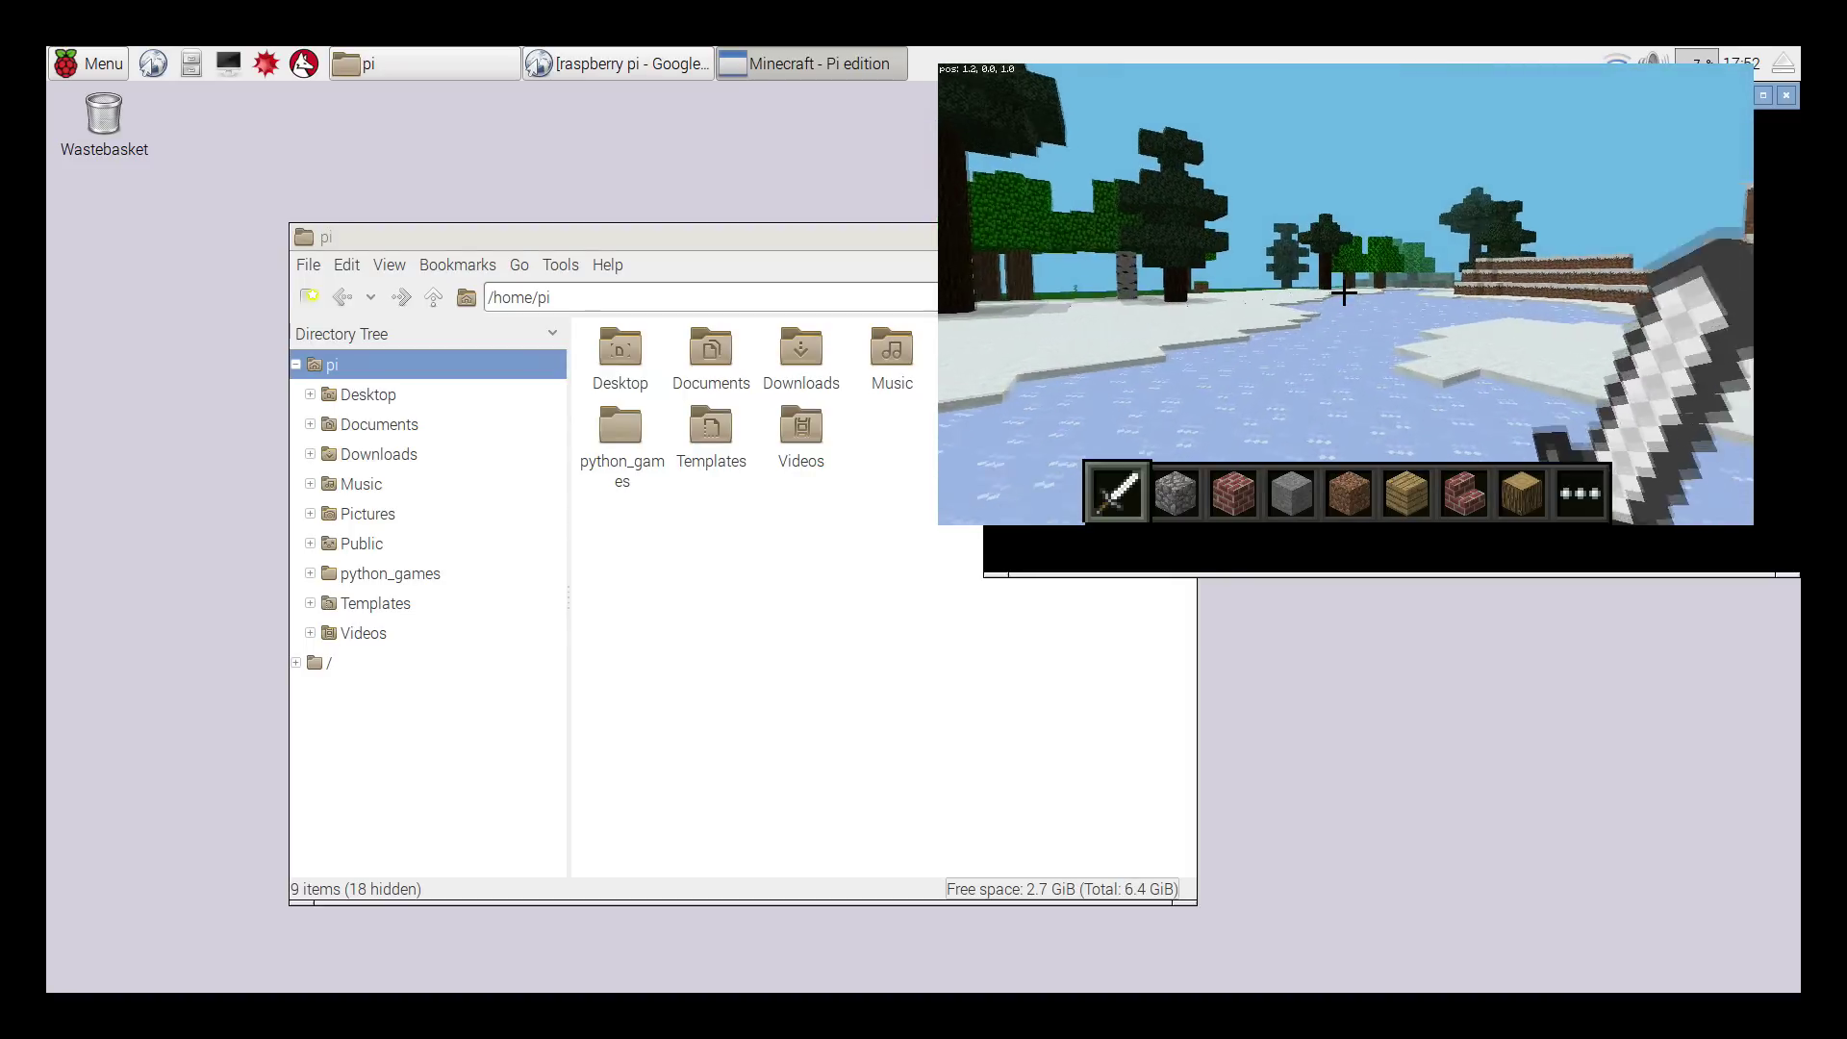
Walk past the trees and across the snow, climbing onto the hills.
key(w)
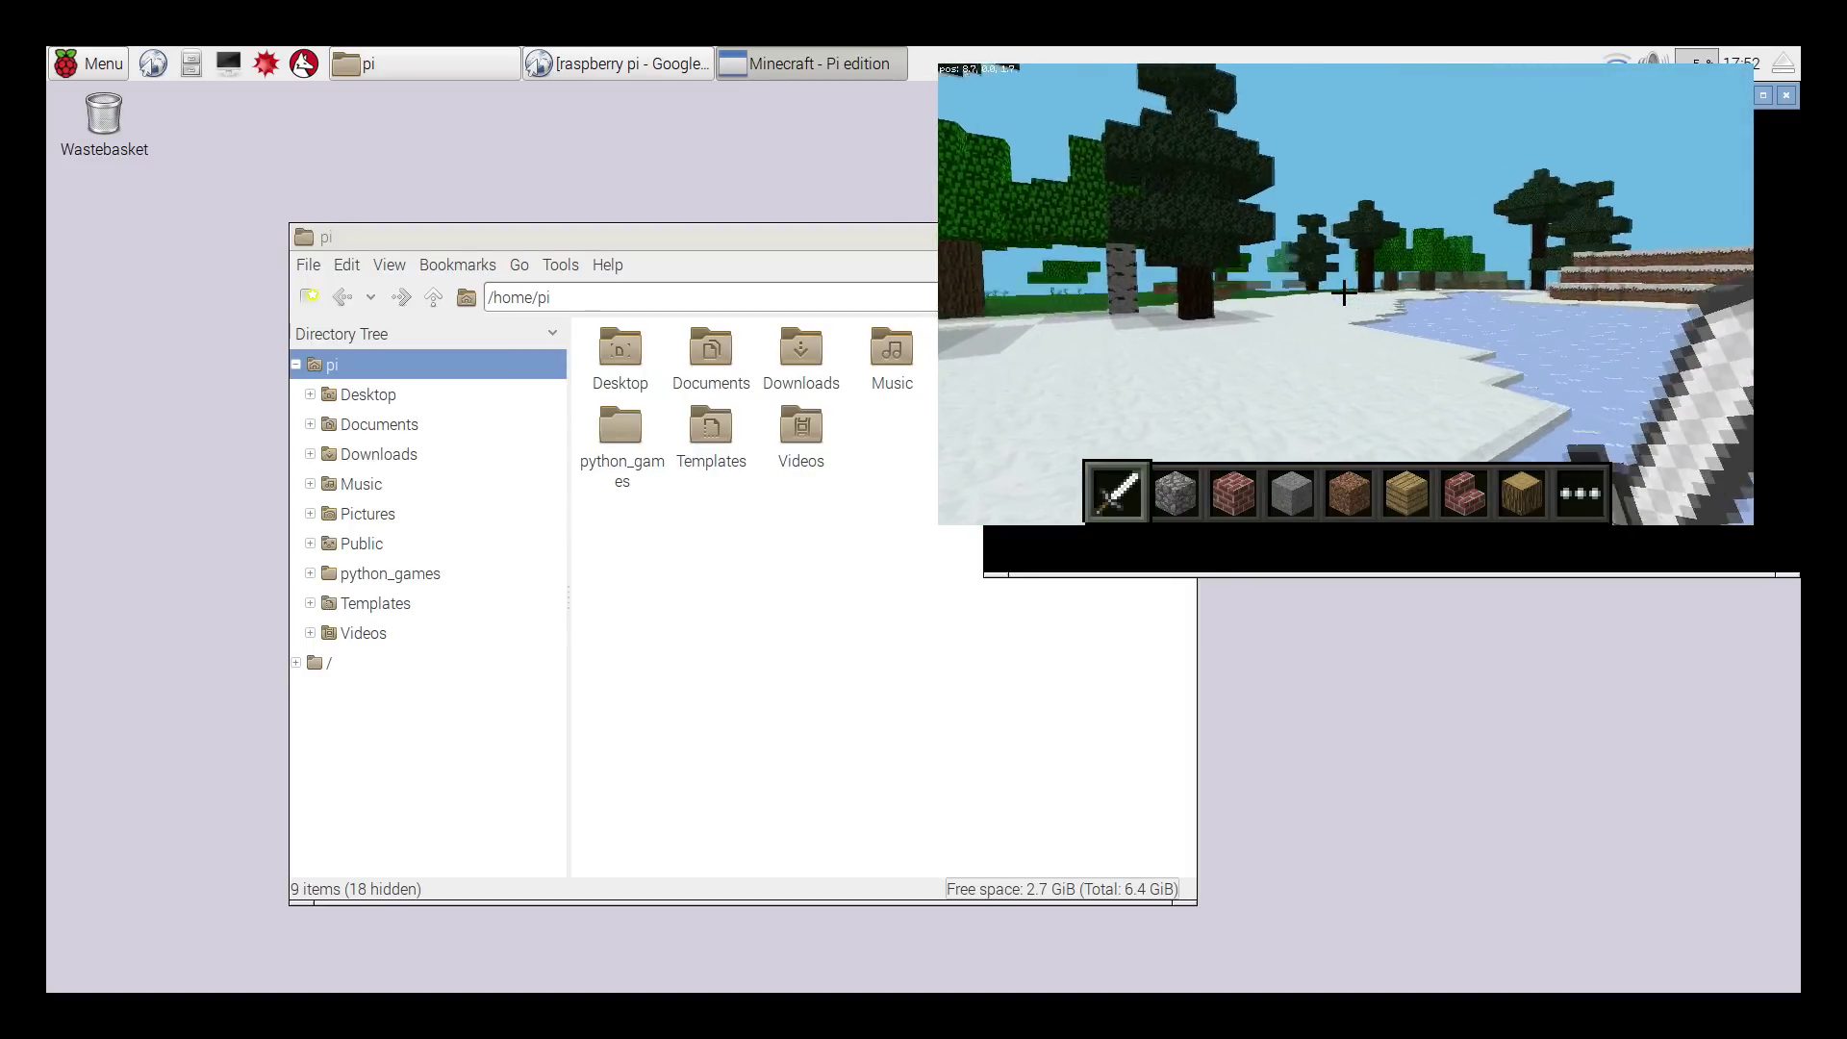
key(w)
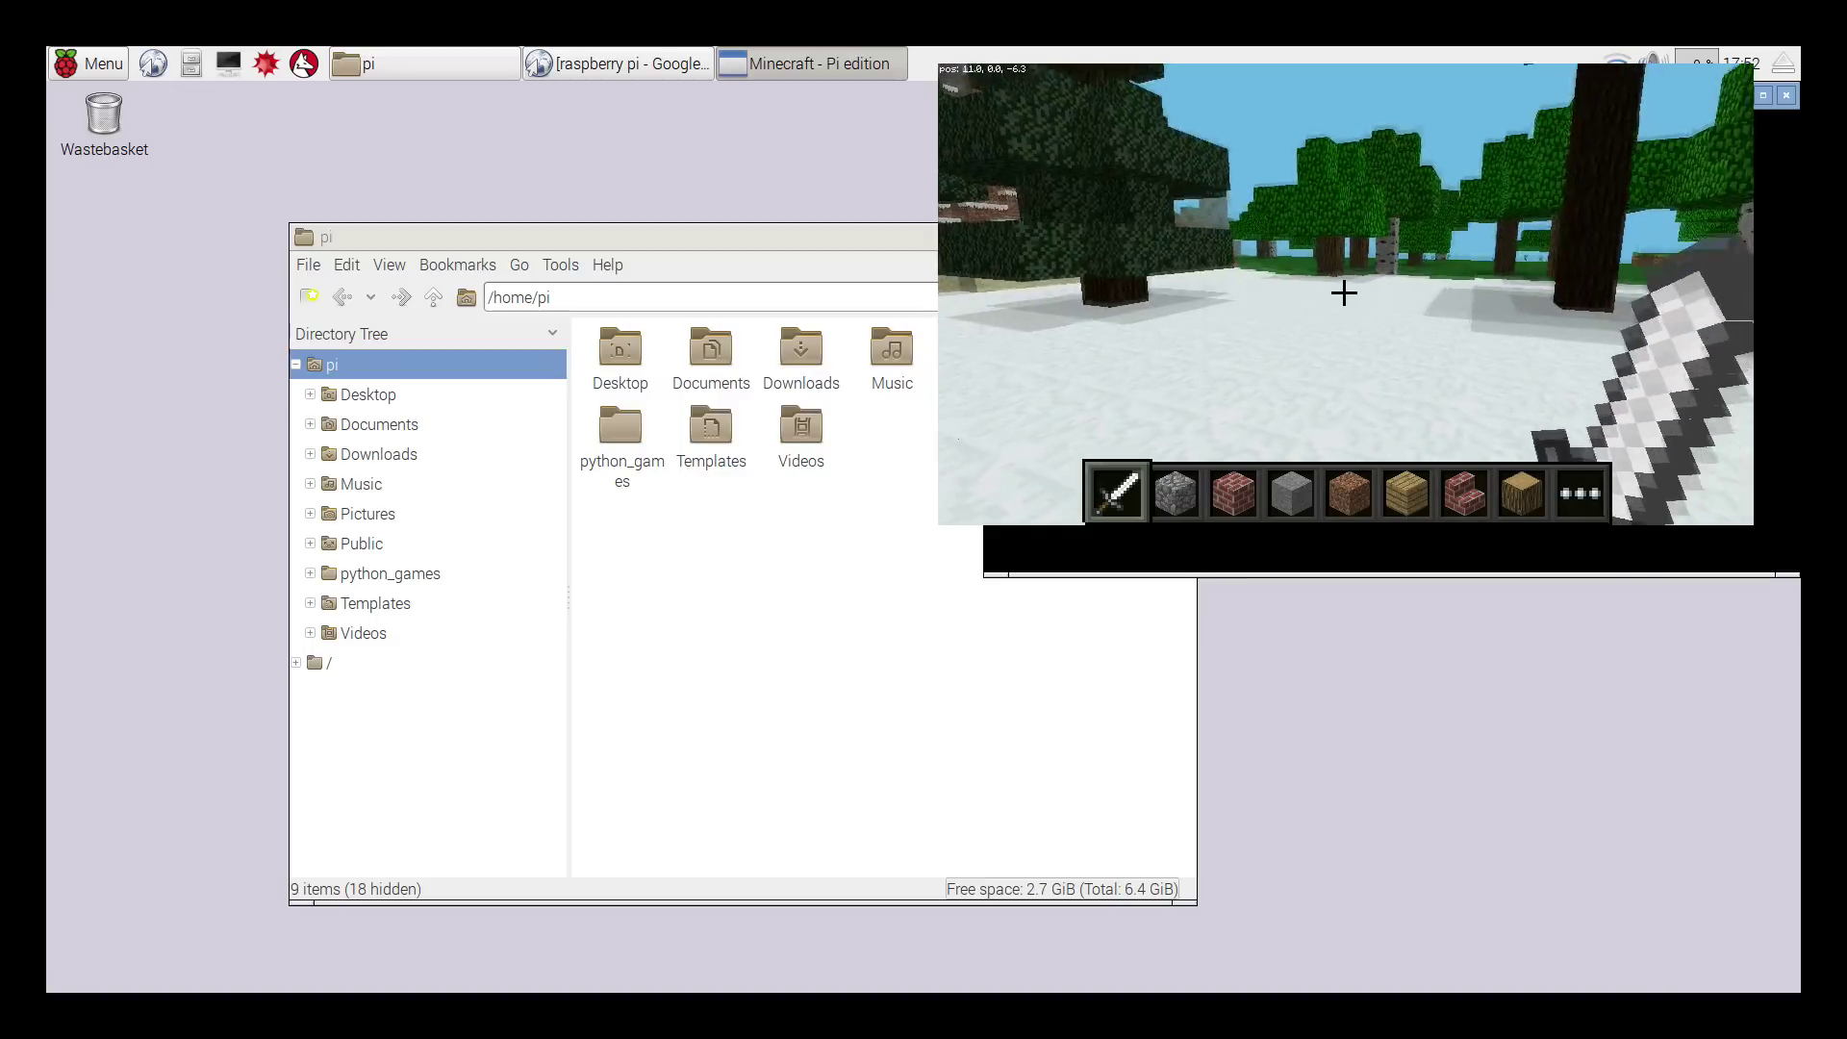
key(w)
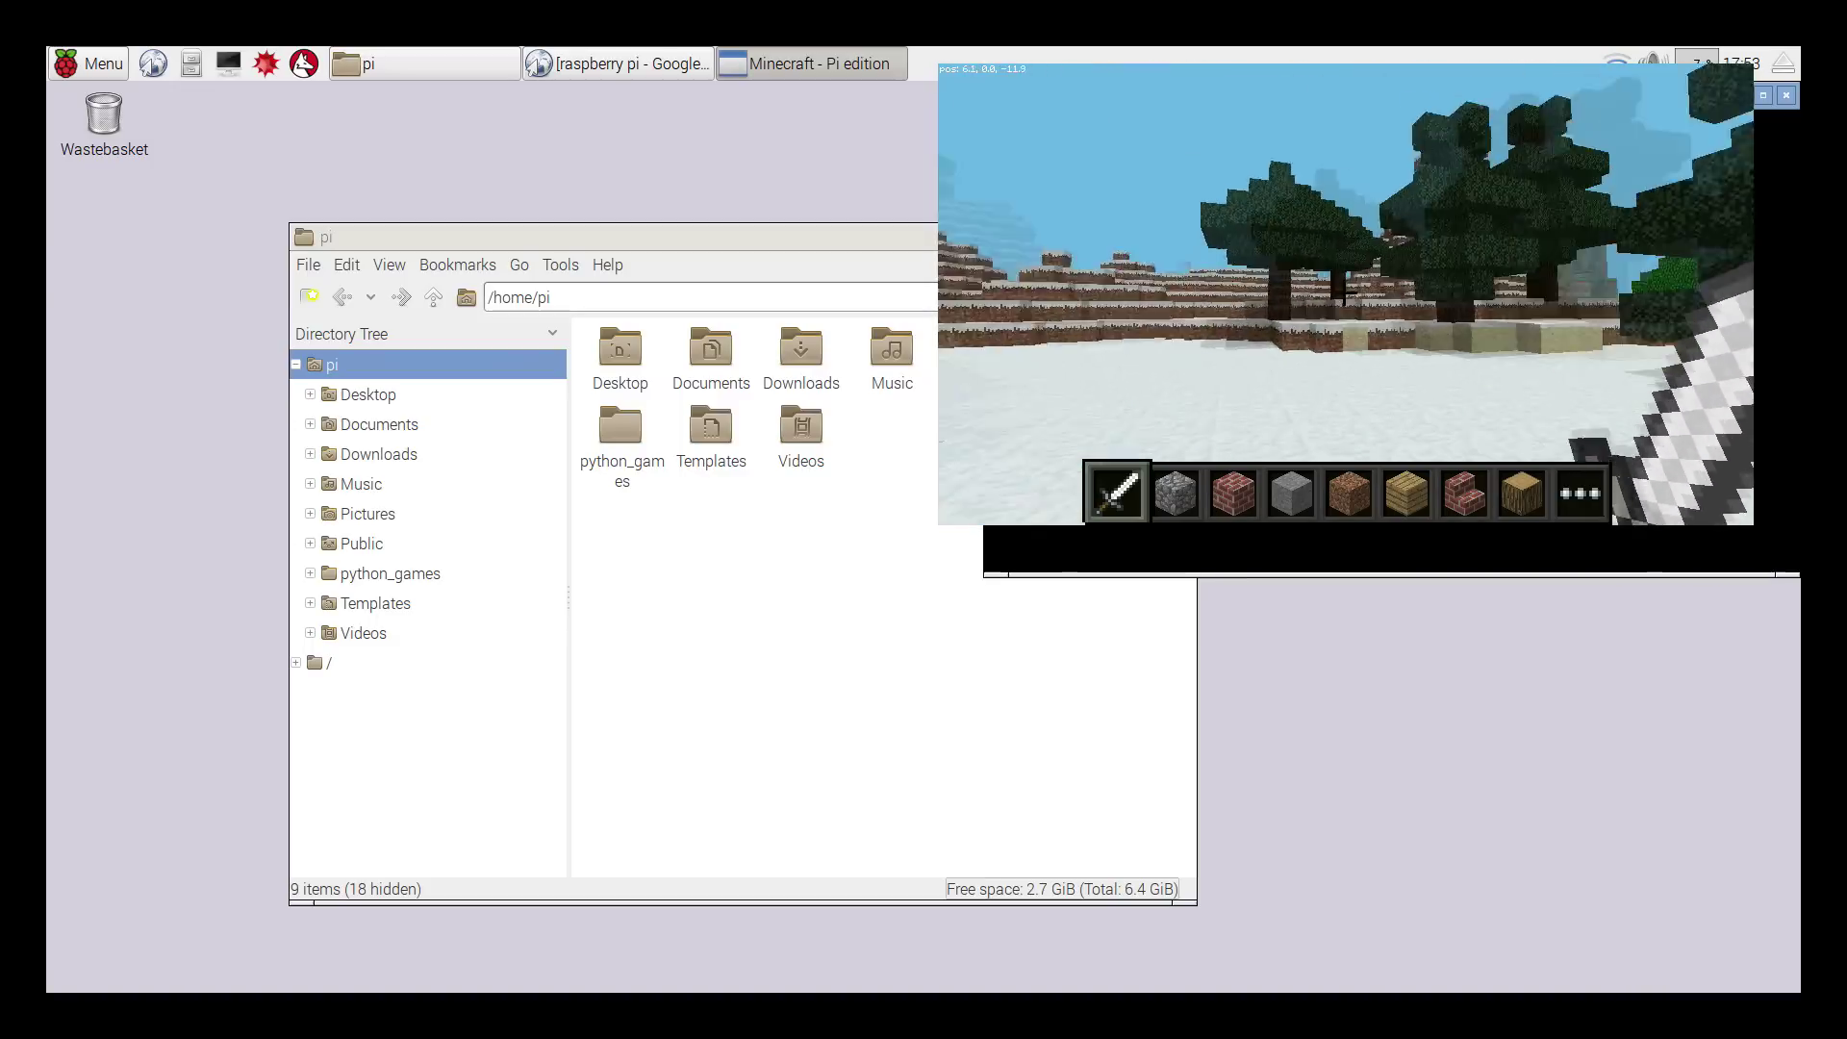
key(w)
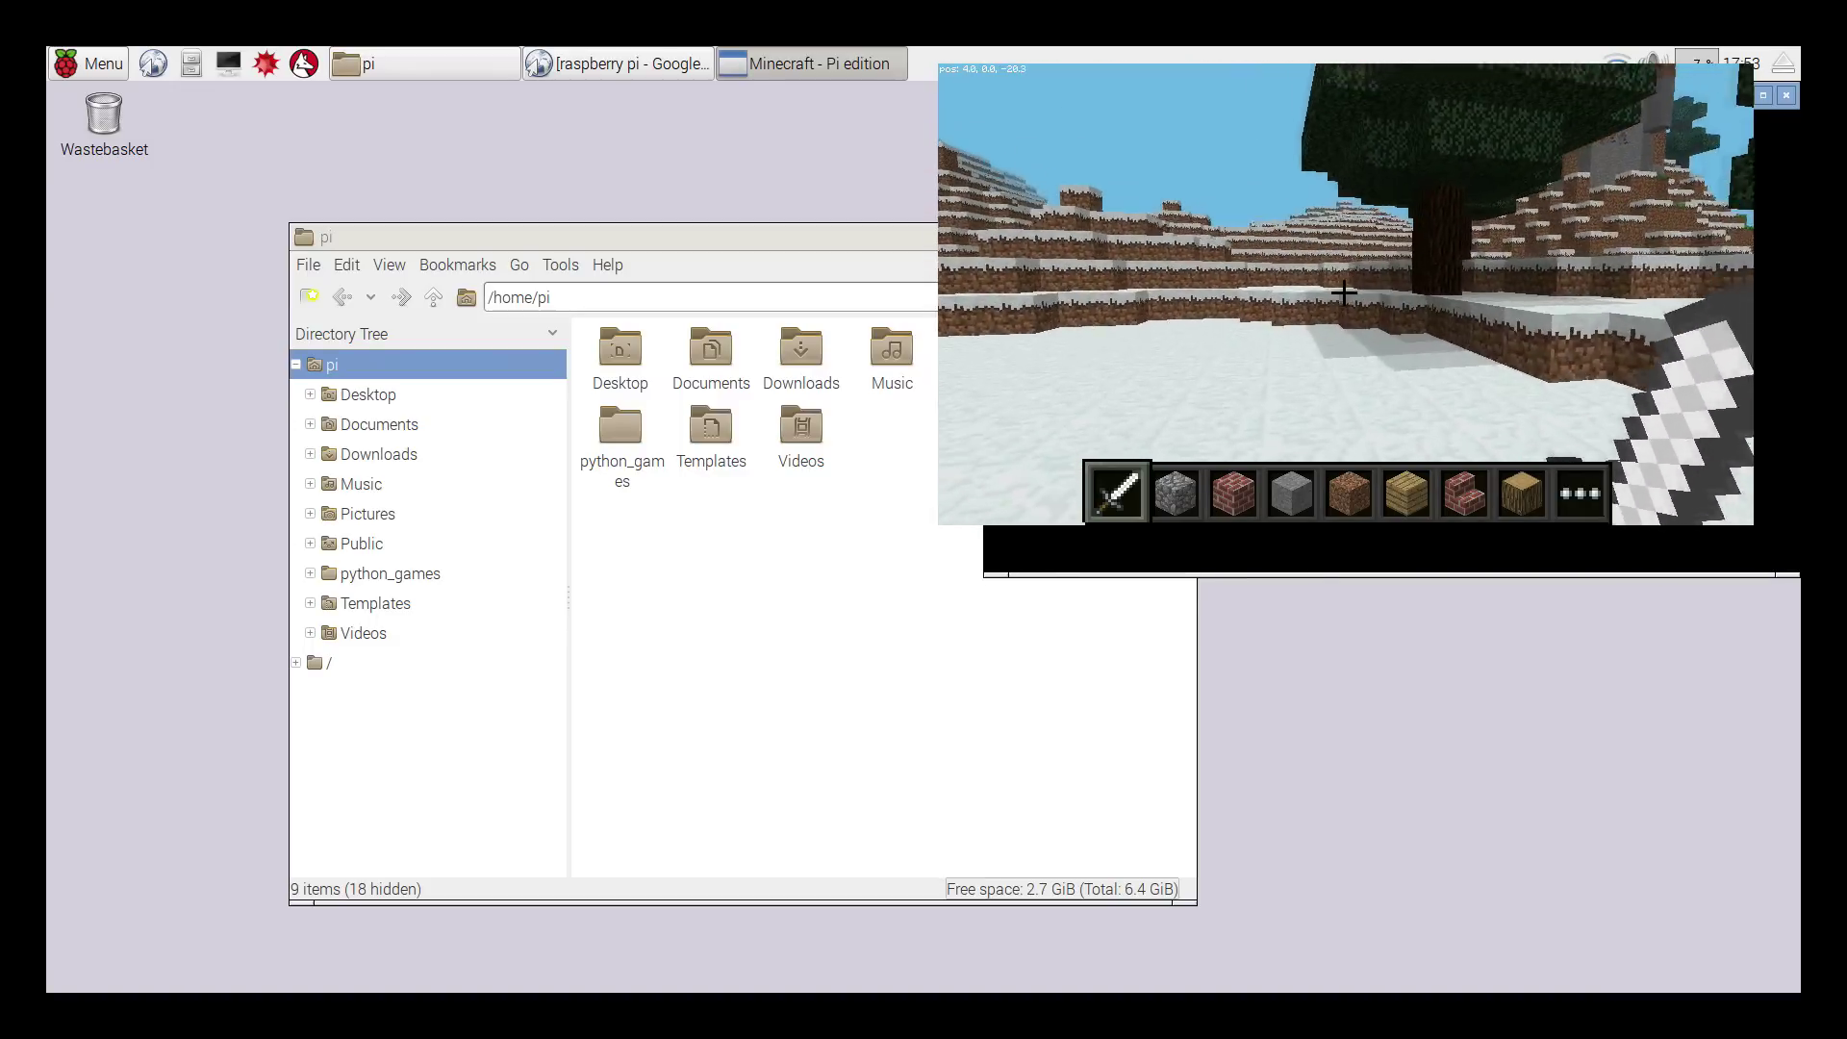
key(w)
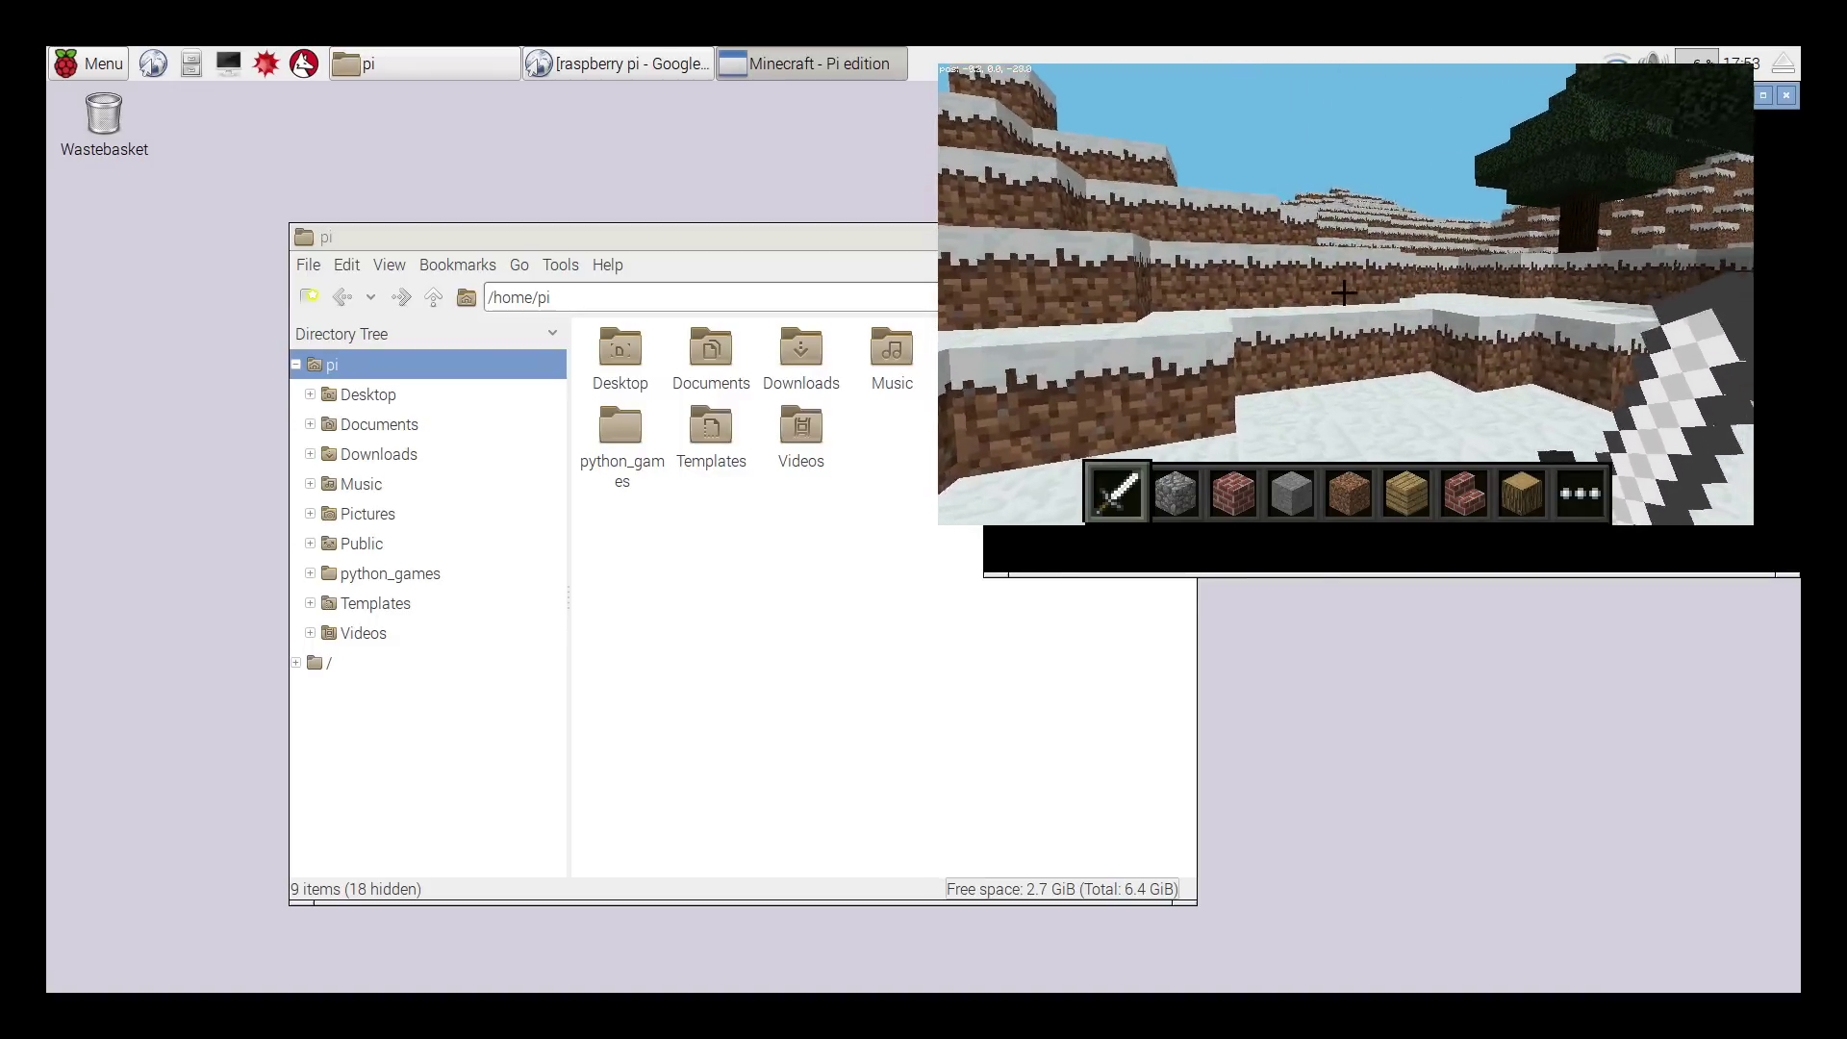
key(w)
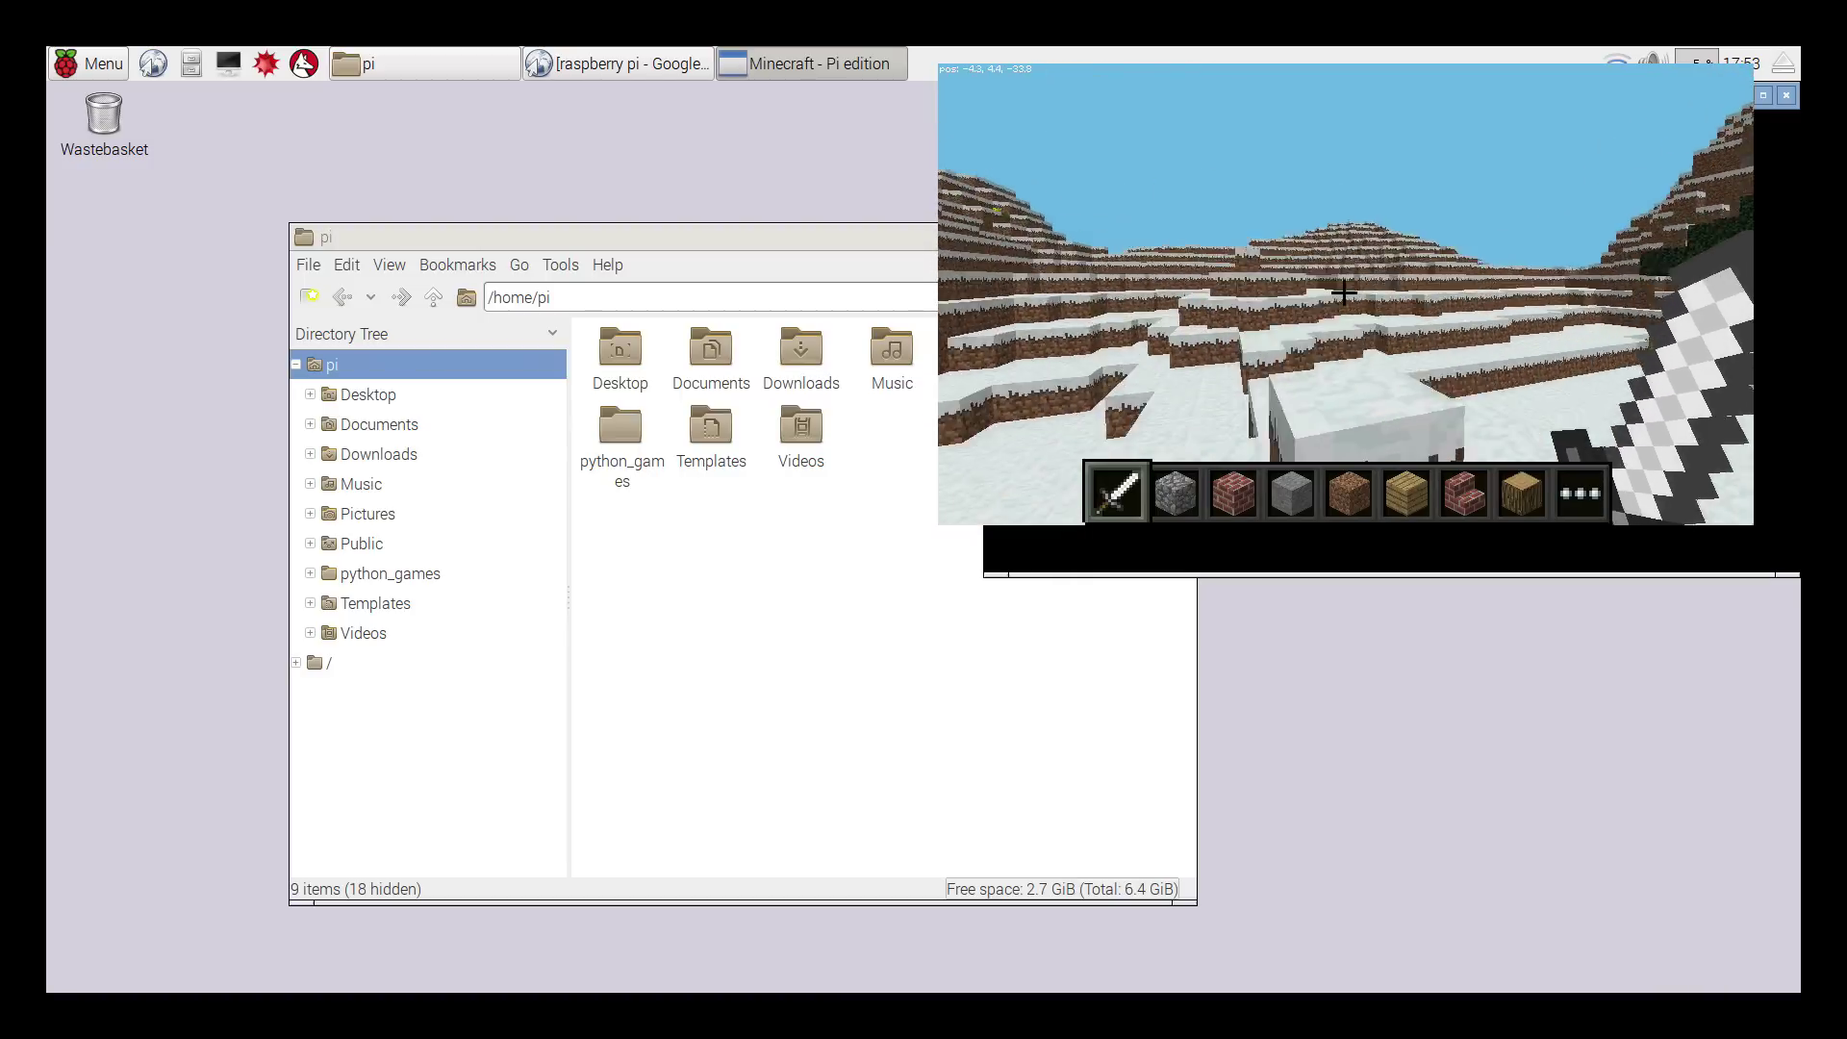
key(w)
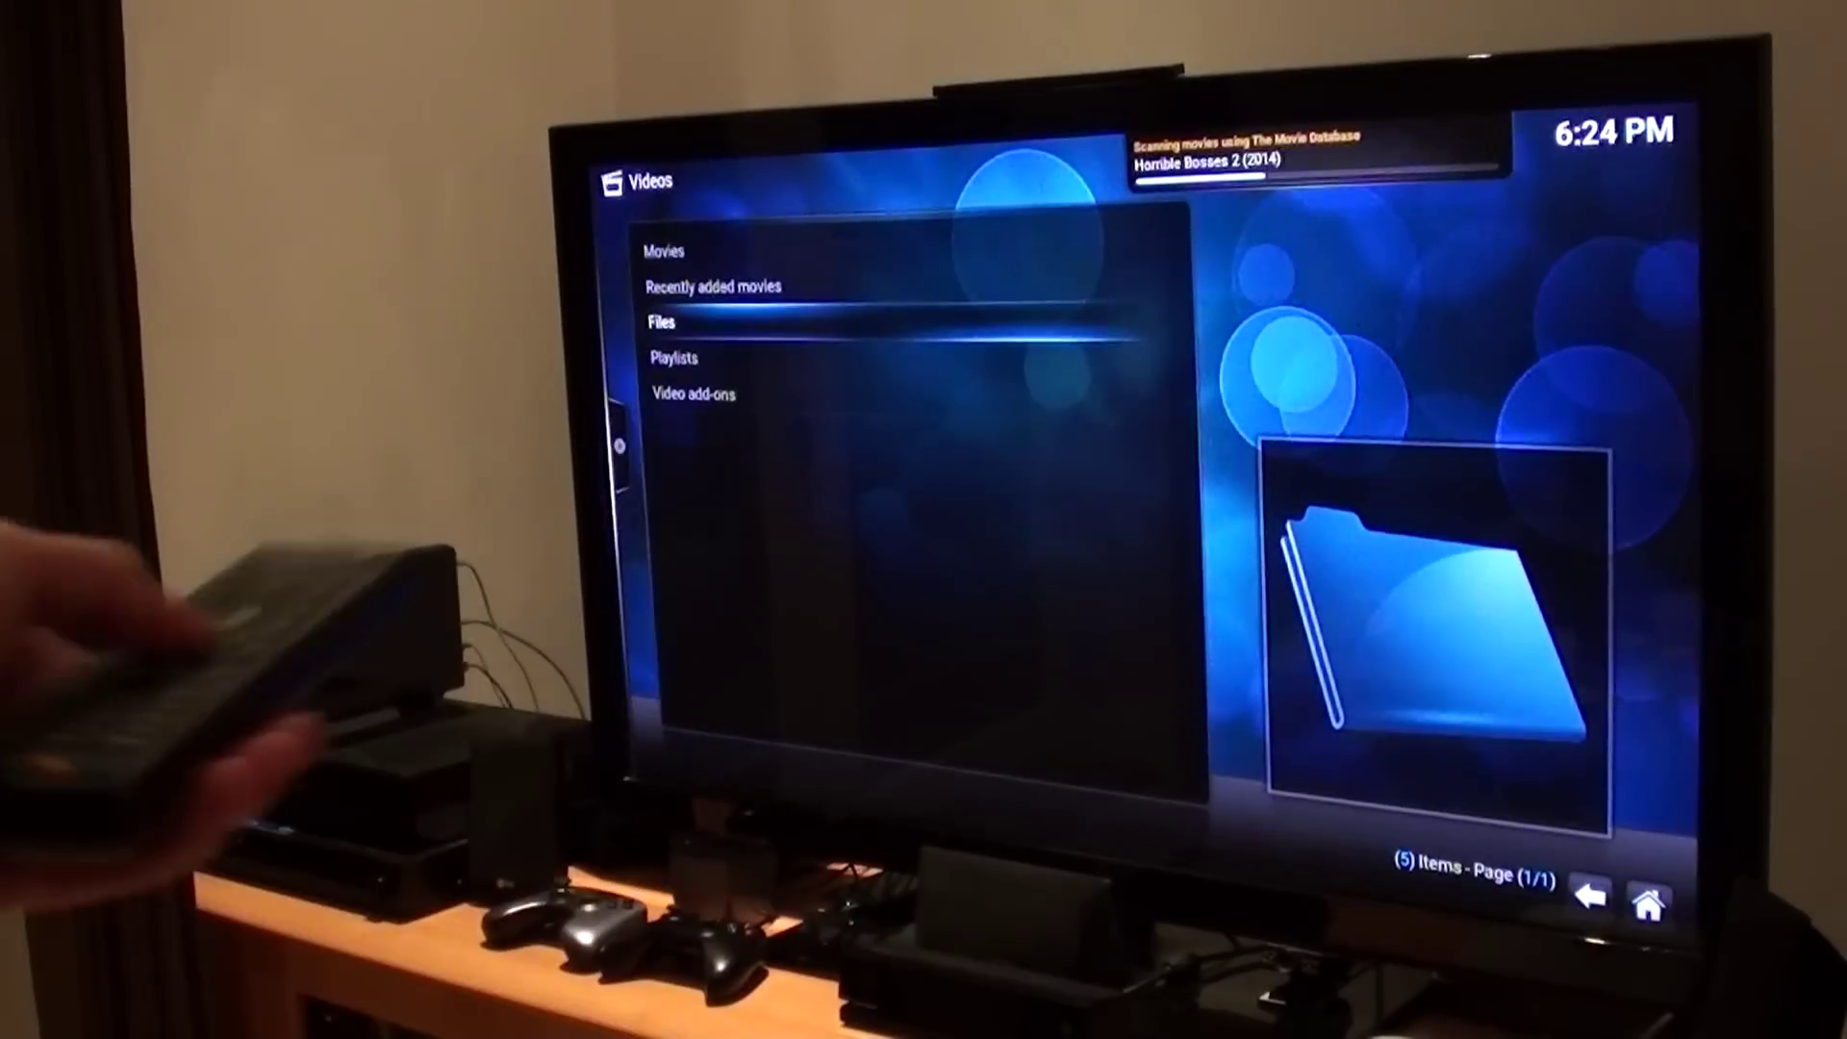
Navigate the Movies list from the top down to highlight 22 Jump.Street (2014).mp4.
key(Down)
key(Up)
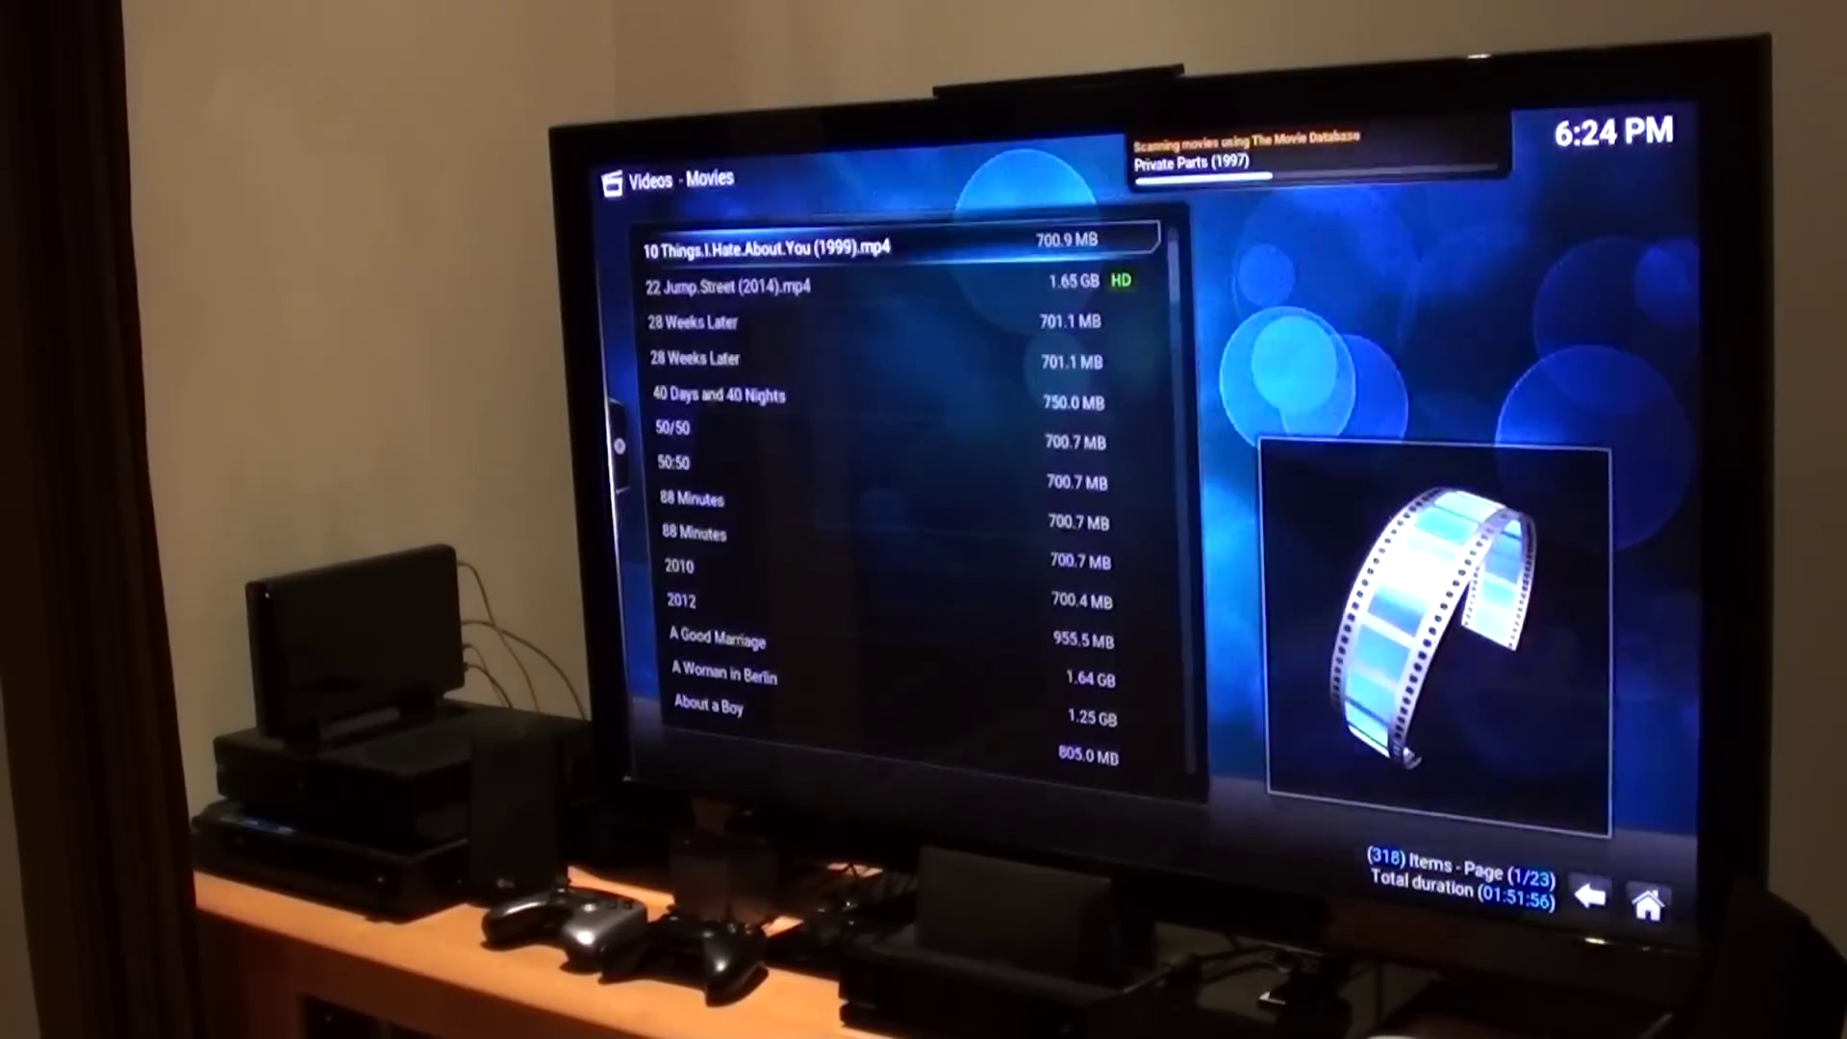
key(Up)
key(Up)
key(Up)
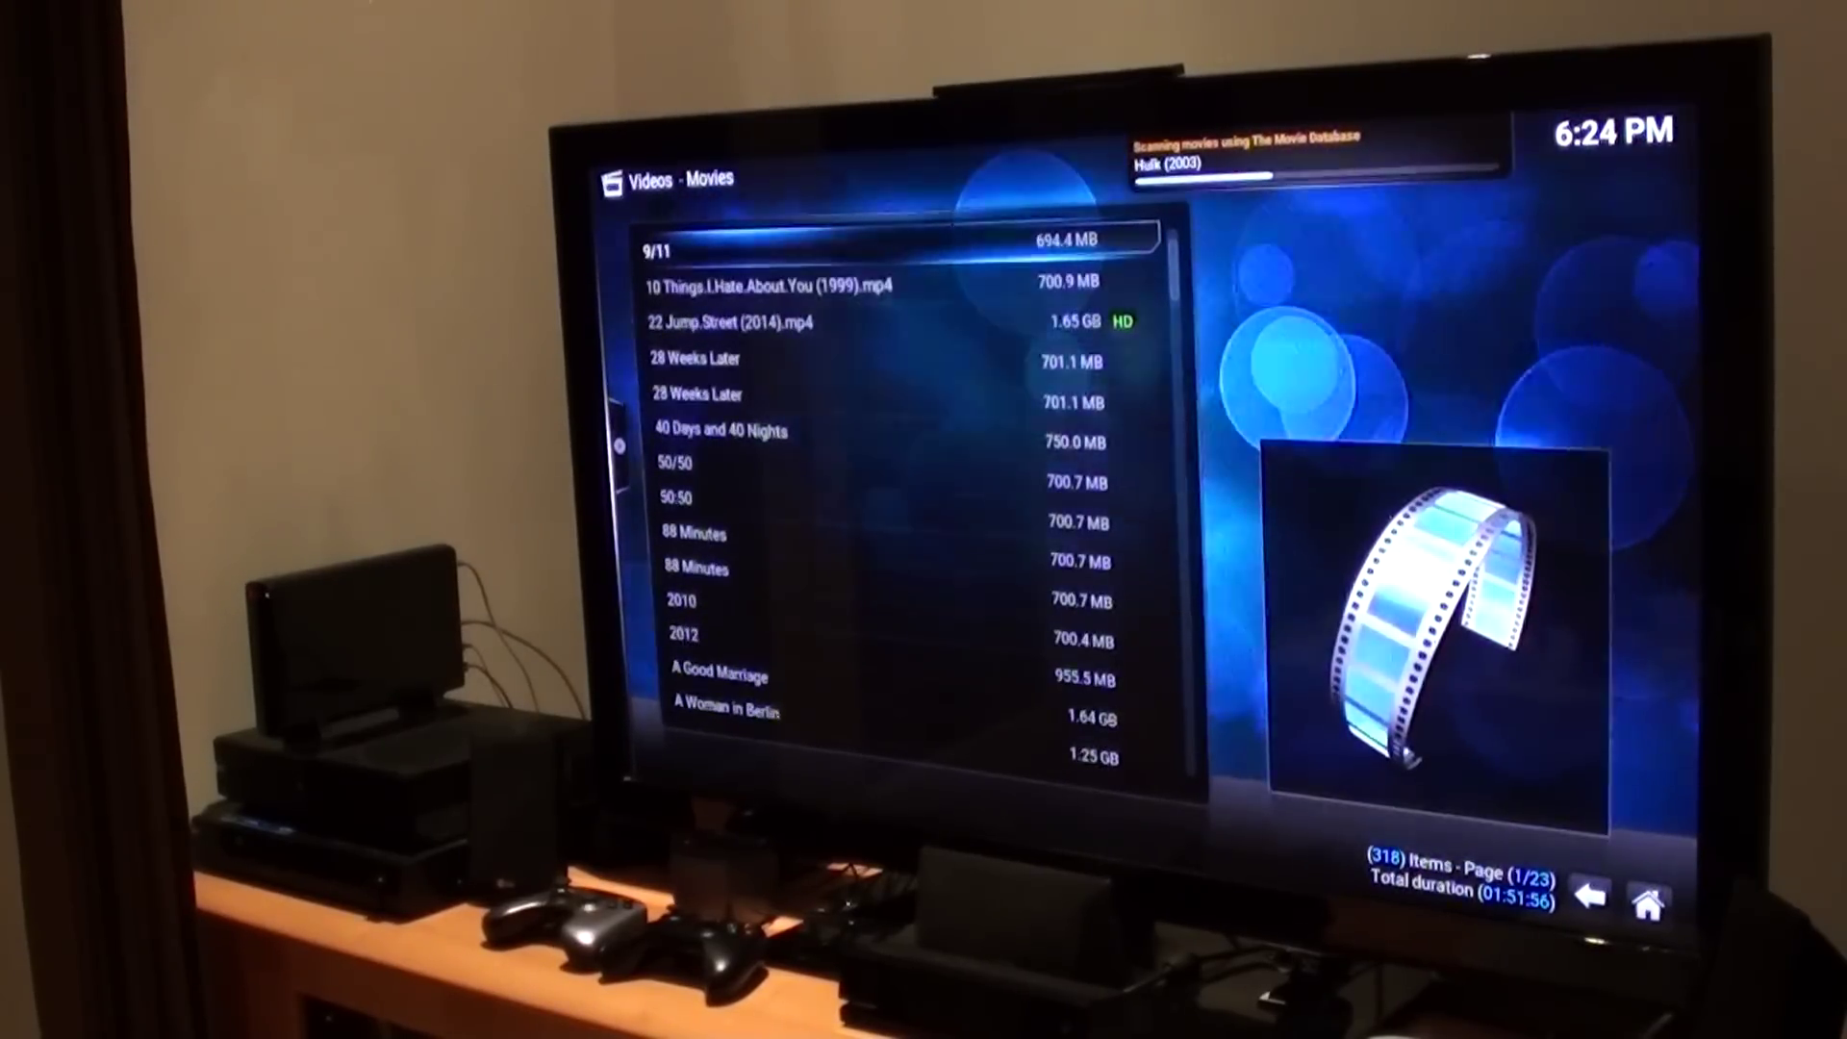
key(Up)
key(Up)
key(Up)
key(Up)
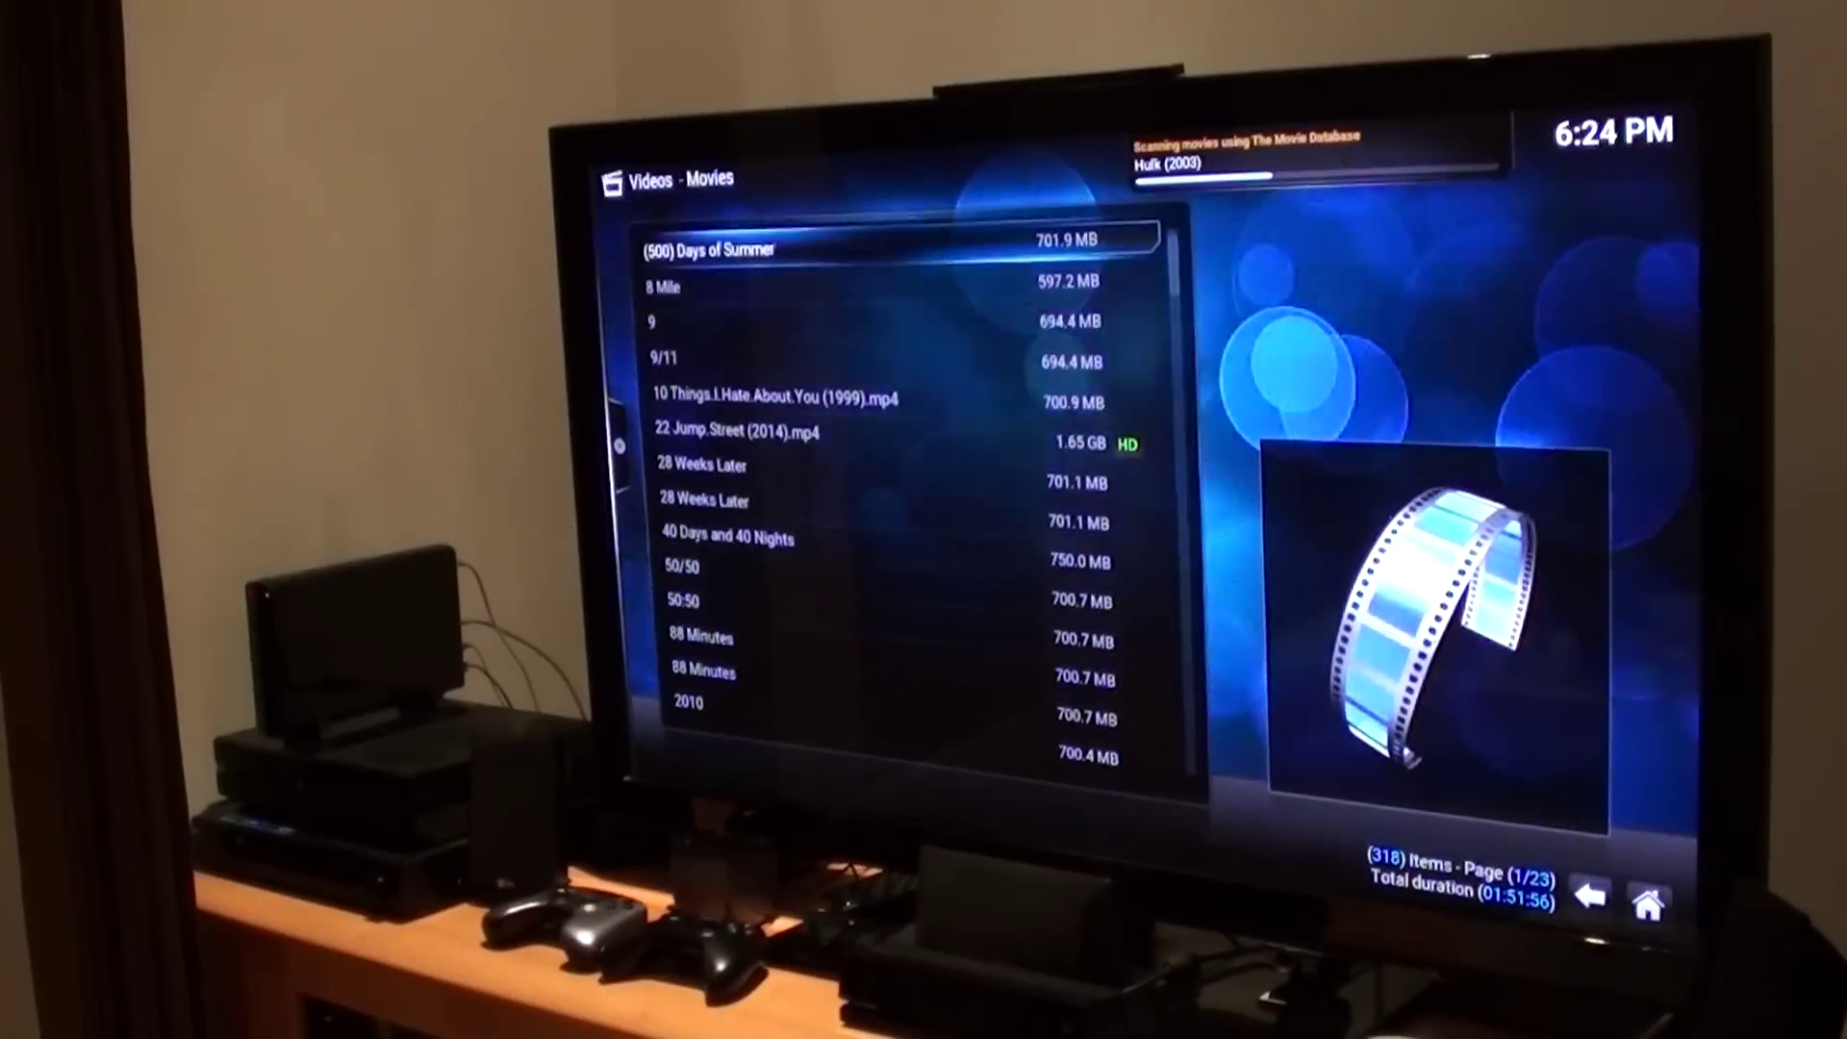
key(Down)
key(Down)
key(Down)
key(Down)
key(Down)
key(Down)
key(Down)
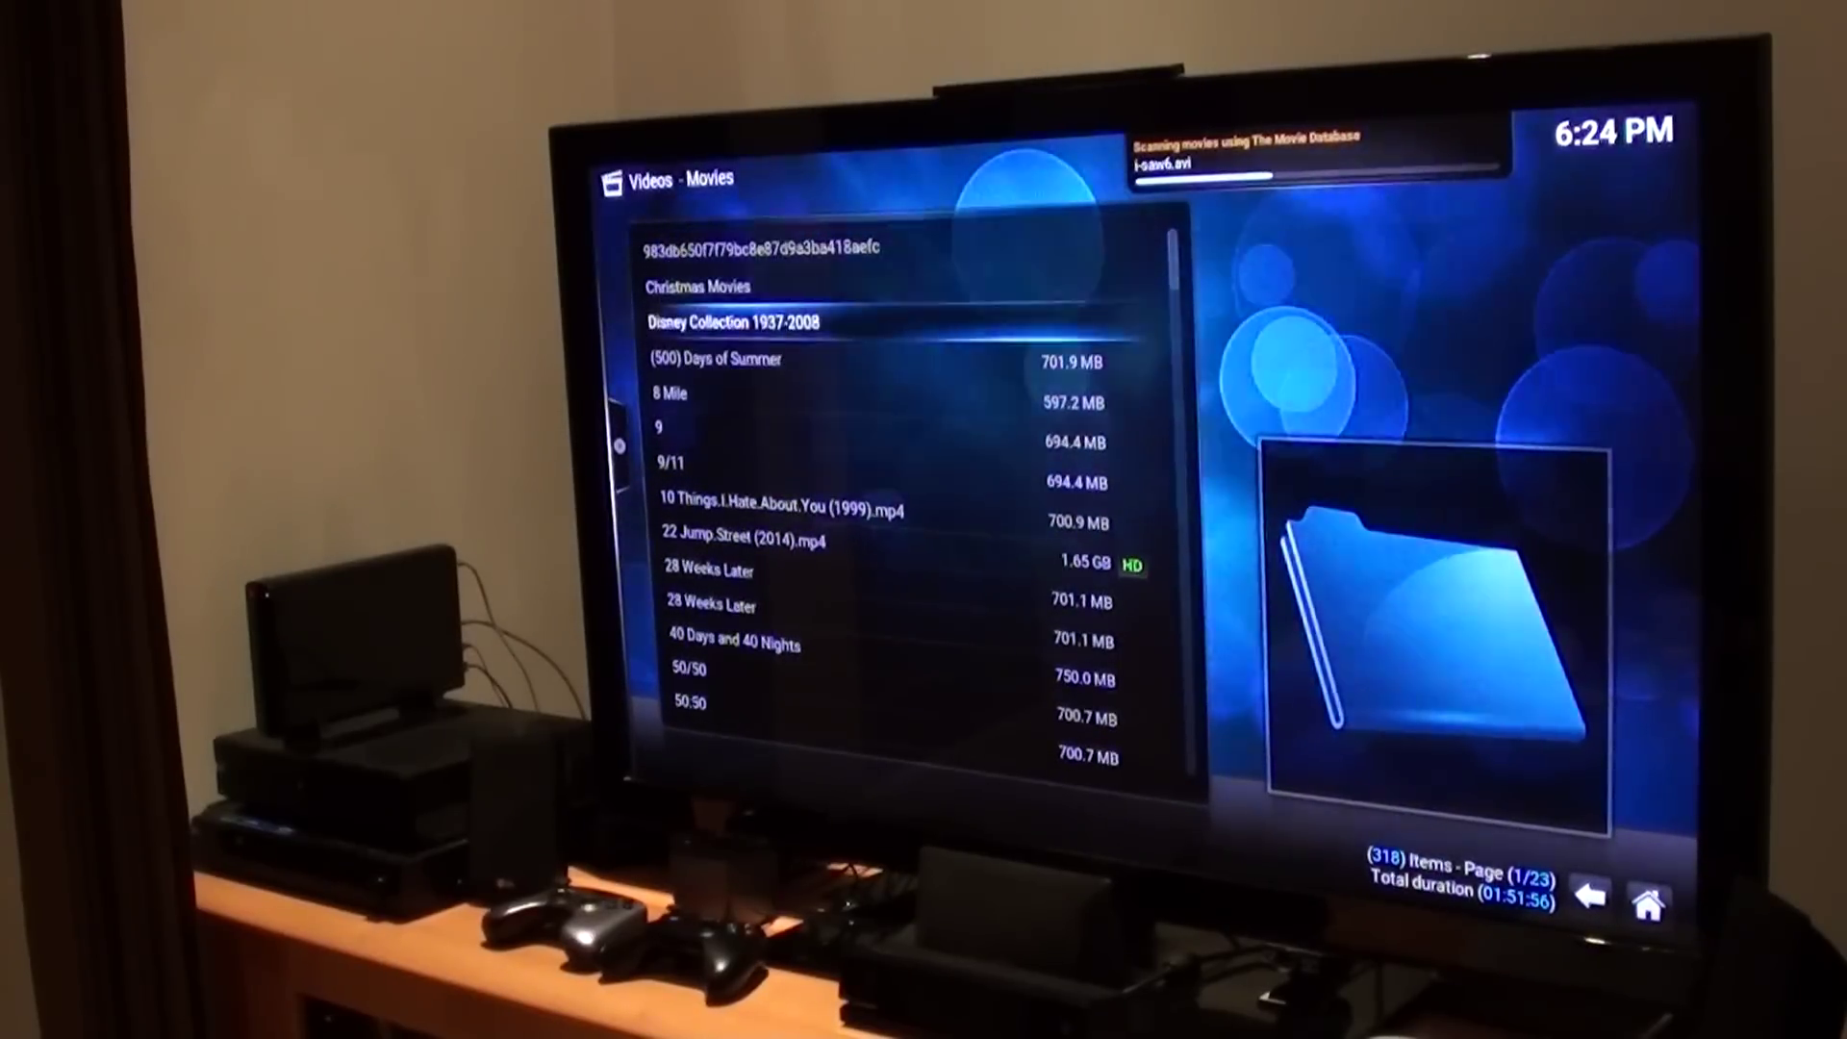
key(Down)
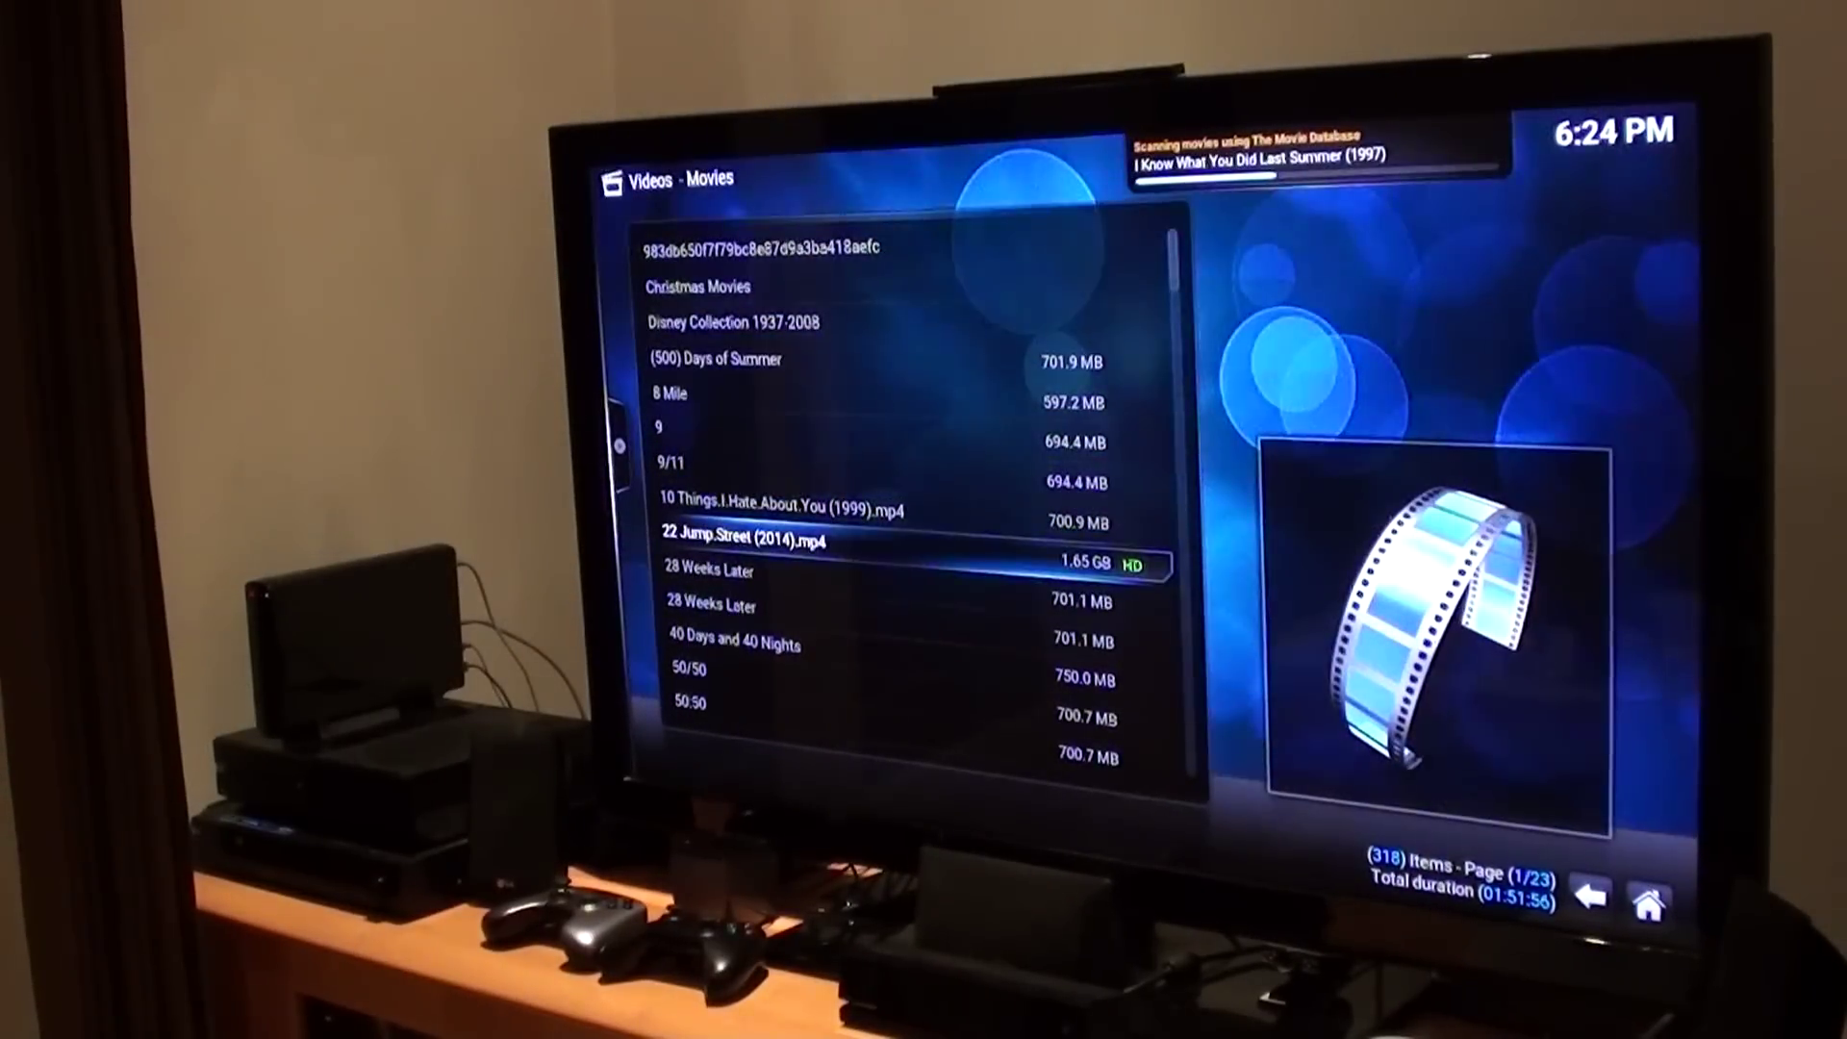
key(Down)
key(Up)
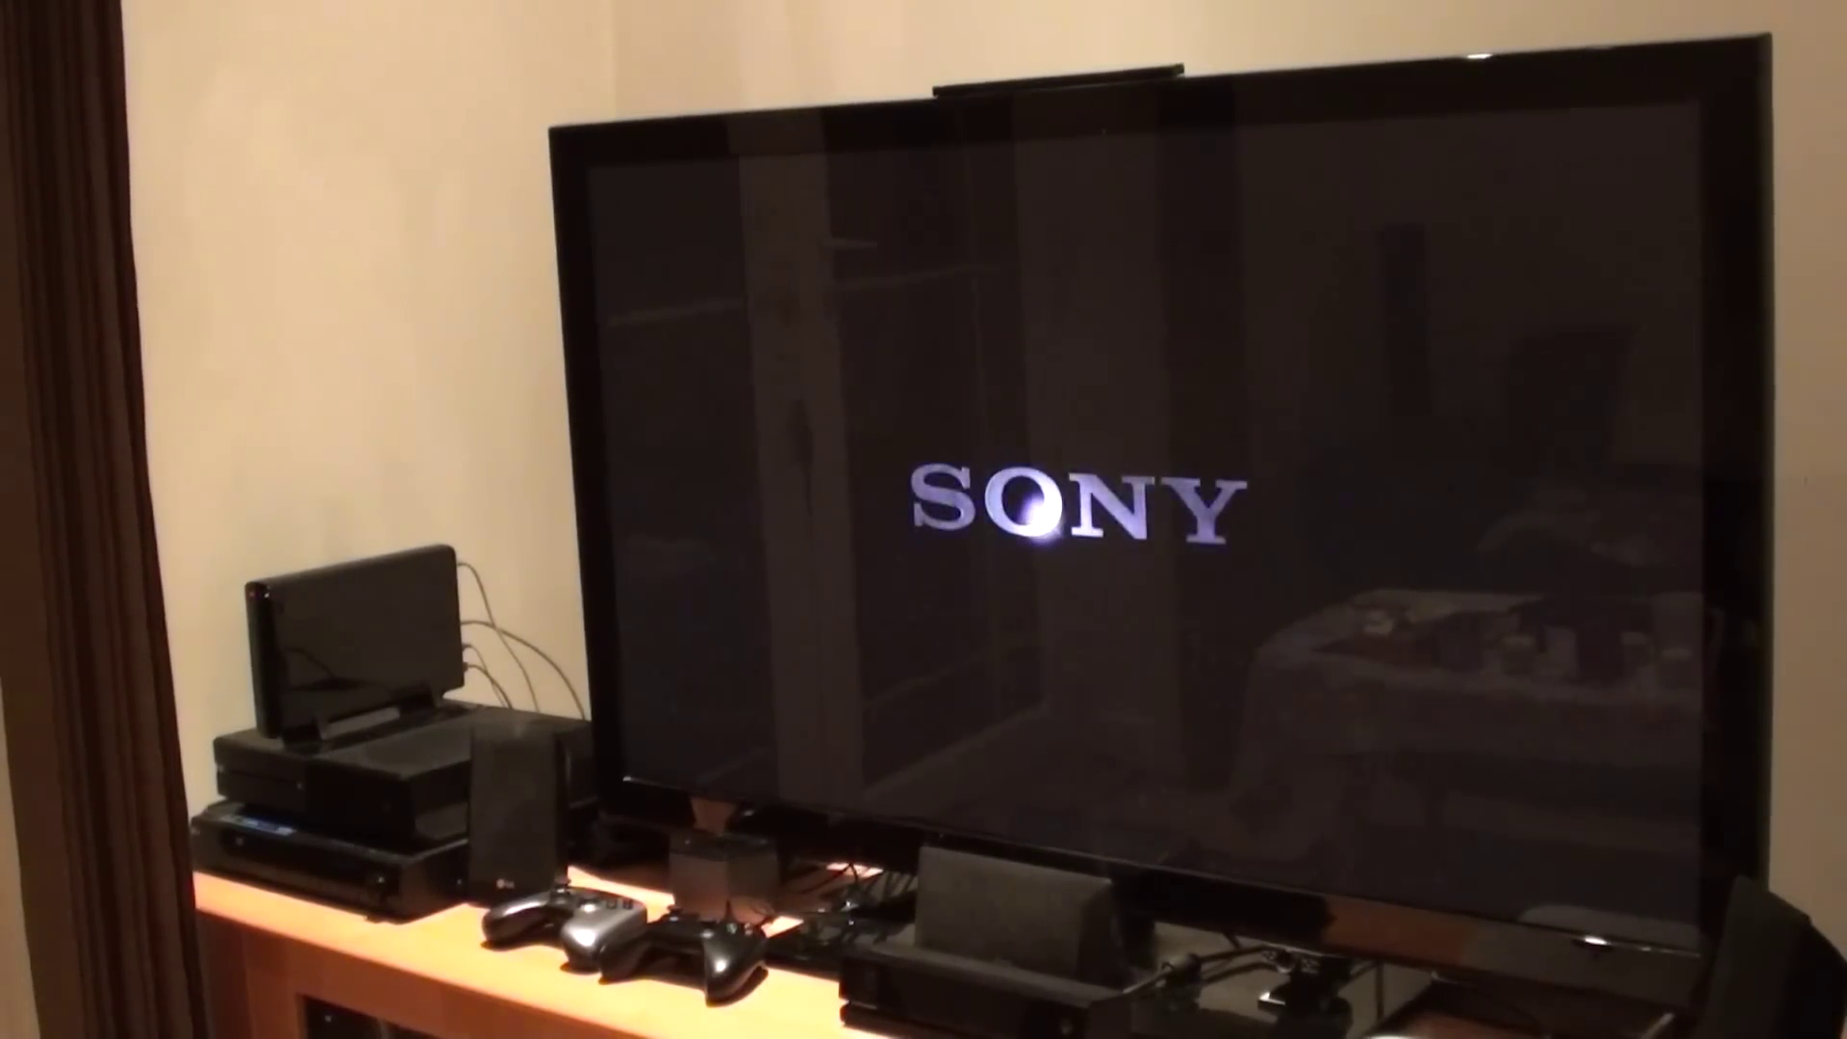
Fast-forward through the playing 22 Jump.Street (2014).mp4.
key(Right)
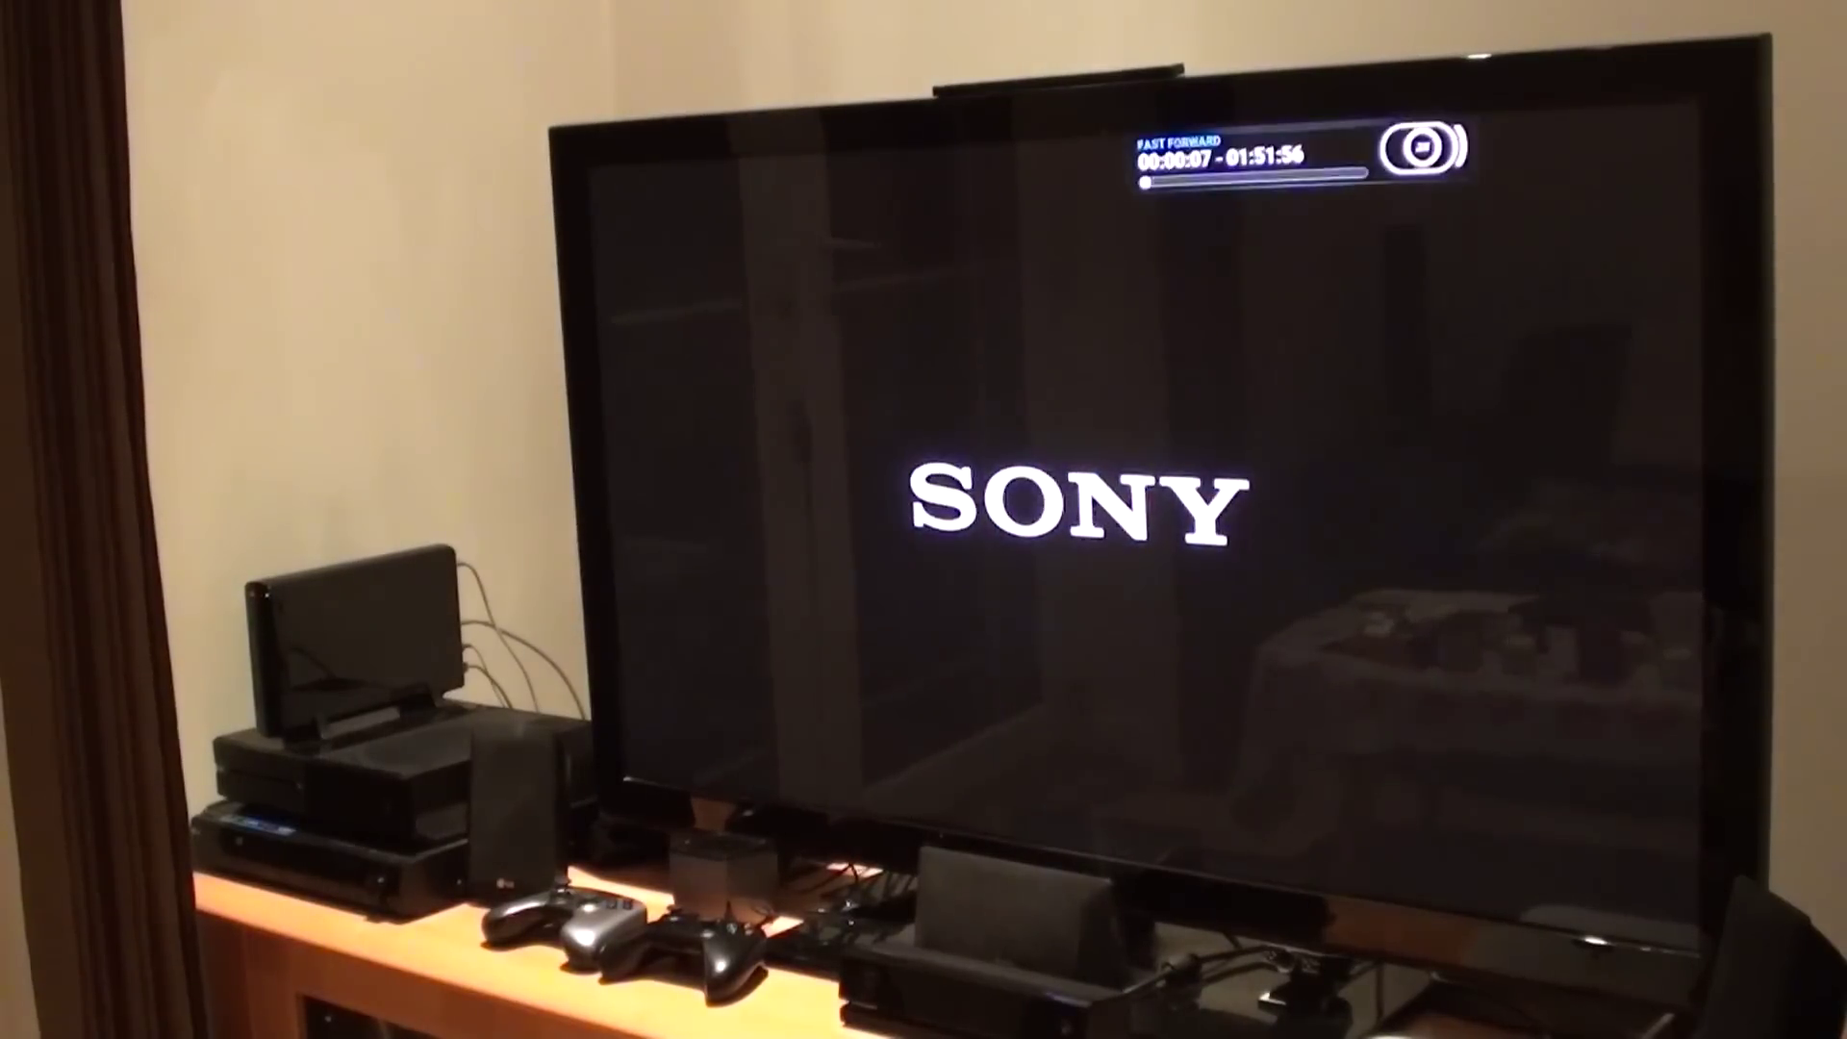